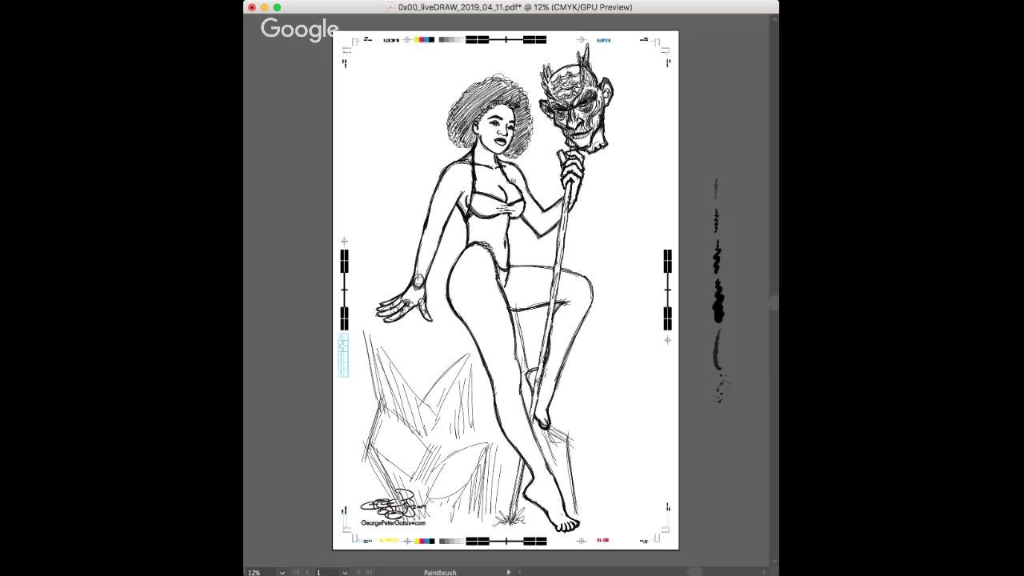
- Erase the construction circle and stray sketch marks from the wrist of the woman's lowered hand
{"action": "key", "text": "super+="}
{"action": "key", "text": "super+equal"}
{"action": "key", "text": "super+equal"}
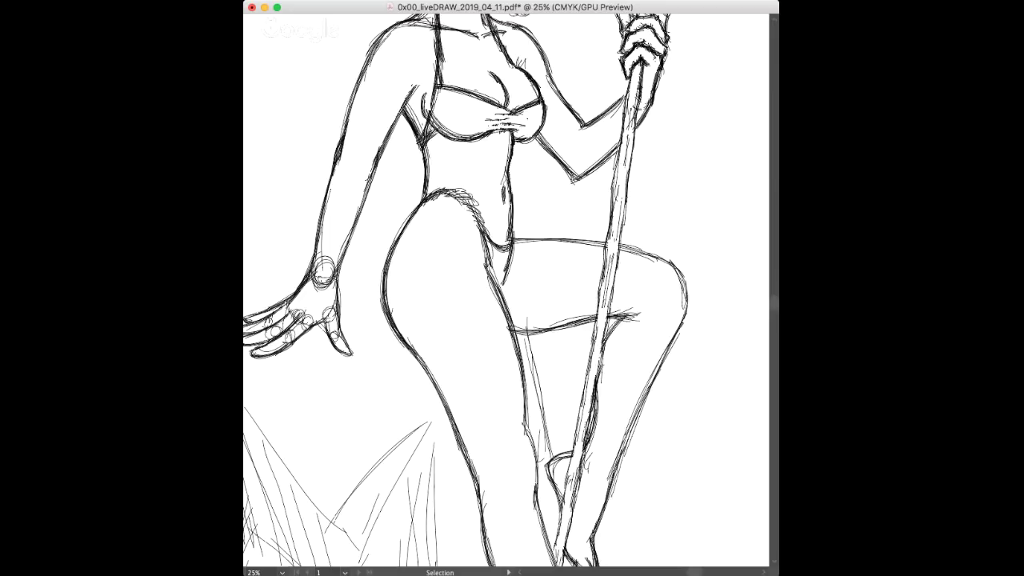
{"action": "key", "text": "super+equal"}
{"action": "left_click_drag", "start_coordinate": [416, 288], "coordinate": [621, 323]}
{"action": "key", "text": "super+equal"}
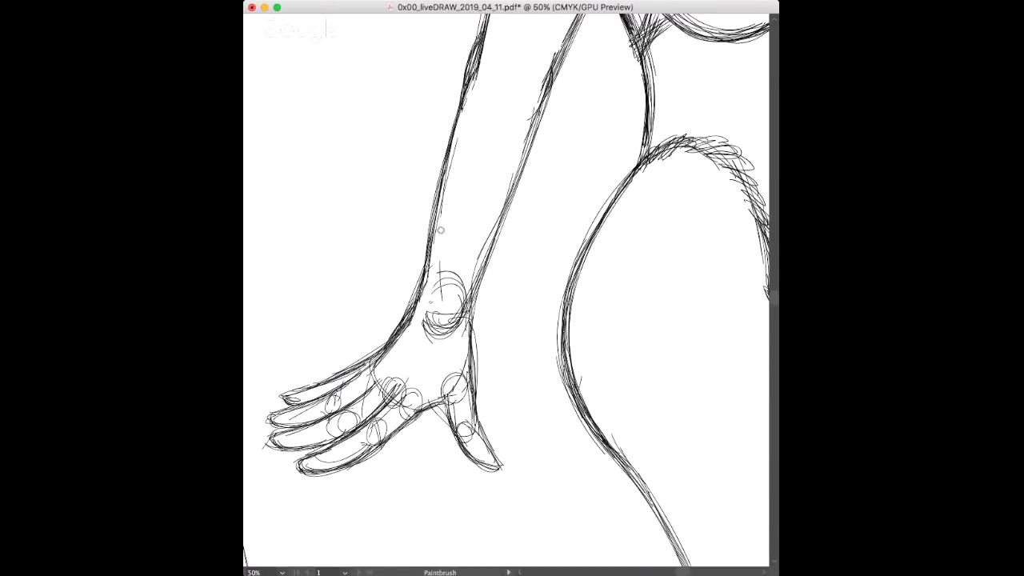
{"action": "mouse_move", "coordinate": [423, 272]}
{"action": "left_mouse_down"}
{"action": "mouse_move", "coordinate": [425, 330]}
{"action": "mouse_move", "coordinate": [437, 331]}
{"action": "mouse_move", "coordinate": [471, 266]}
{"action": "left_mouse_up"}
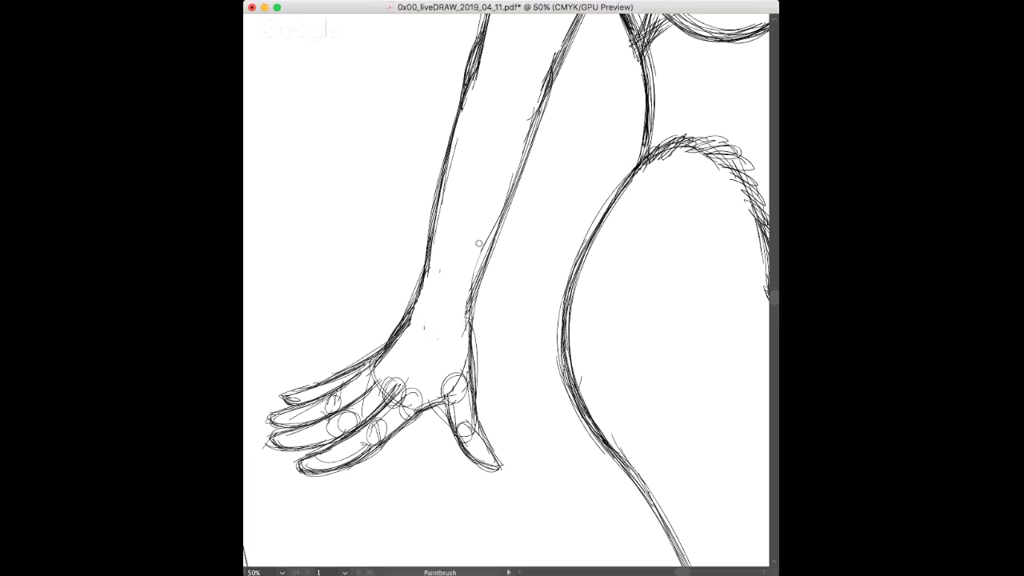
{"action": "left_click_drag", "start_coordinate": [458, 303], "coordinate": [459, 311]}
- Erase the construction circles from the knuckles, fingers and thumb of the lowered hand
{"action": "mouse_move", "coordinate": [351, 444]}
{"action": "left_mouse_down"}
{"action": "mouse_move", "coordinate": [419, 379]}
{"action": "mouse_move", "coordinate": [360, 442]}
{"action": "mouse_move", "coordinate": [414, 394]}
{"action": "mouse_move", "coordinate": [380, 430]}
{"action": "mouse_move", "coordinate": [413, 391]}
{"action": "left_mouse_up"}
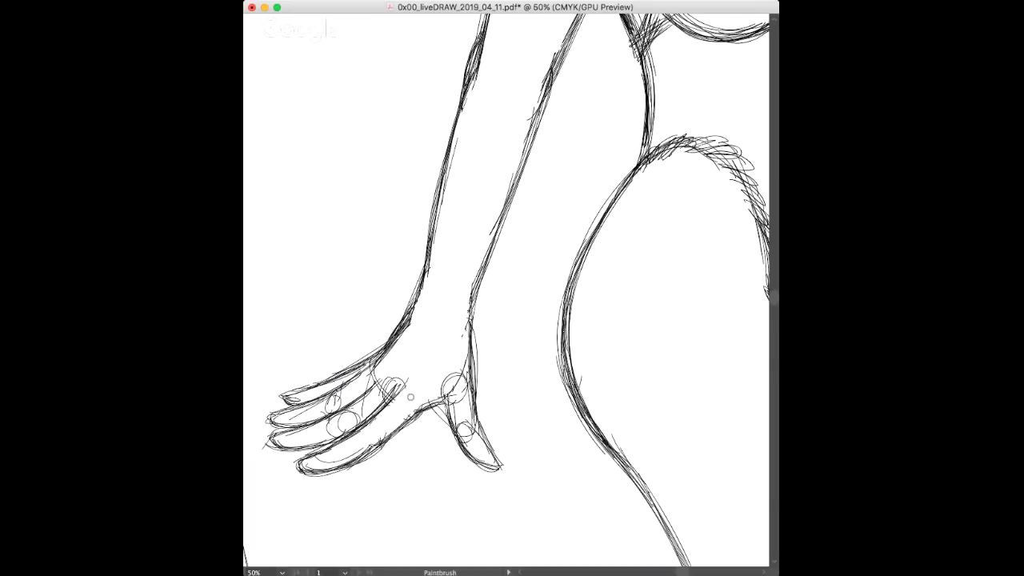
{"action": "mouse_move", "coordinate": [321, 430]}
{"action": "left_mouse_down"}
{"action": "mouse_move", "coordinate": [360, 406]}
{"action": "mouse_move", "coordinate": [348, 423]}
{"action": "mouse_move", "coordinate": [382, 385]}
{"action": "mouse_move", "coordinate": [316, 412]}
{"action": "mouse_move", "coordinate": [376, 364]}
{"action": "left_mouse_up"}
{"action": "mouse_move", "coordinate": [456, 405]}
{"action": "left_mouse_down"}
{"action": "mouse_move", "coordinate": [461, 431]}
{"action": "mouse_move", "coordinate": [463, 418]}
{"action": "mouse_move", "coordinate": [475, 439]}
{"action": "mouse_move", "coordinate": [463, 355]}
{"action": "mouse_move", "coordinate": [458, 401]}
{"action": "mouse_move", "coordinate": [450, 376]}
{"action": "mouse_move", "coordinate": [454, 393]}
{"action": "mouse_move", "coordinate": [440, 382]}
{"action": "mouse_move", "coordinate": [454, 404]}
{"action": "left_mouse_up"}
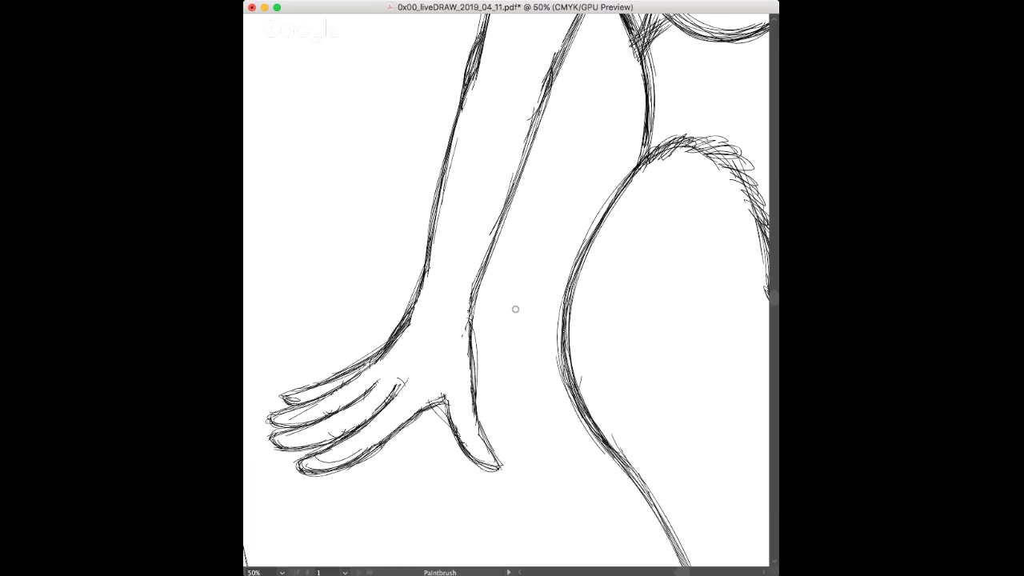
- Reinforce the finger and knuckle contours of the raised hand gripping the staff with short brush strokes
{"action": "key", "text": "space"}
{"action": "left_click_drag", "start_coordinate": [505, 290], "coordinate": [499, 293]}
{"action": "left_click_drag", "start_coordinate": [688, 288], "coordinate": [317, 272]}
{"action": "left_click_drag", "start_coordinate": [504, 291], "coordinate": [503, 347]}
{"action": "mouse_move", "coordinate": [538, 119]}
{"action": "left_mouse_down"}
{"action": "mouse_move", "coordinate": [458, 525]}
{"action": "mouse_move", "coordinate": [402, 568]}
{"action": "left_mouse_up"}
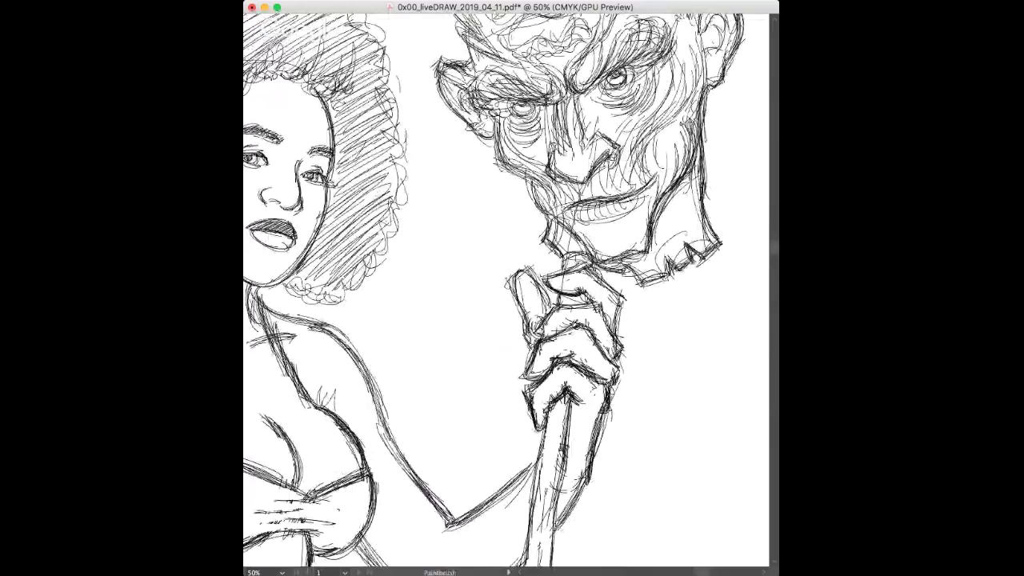
{"action": "left_click_drag", "start_coordinate": [580, 189], "coordinate": [557, 307]}
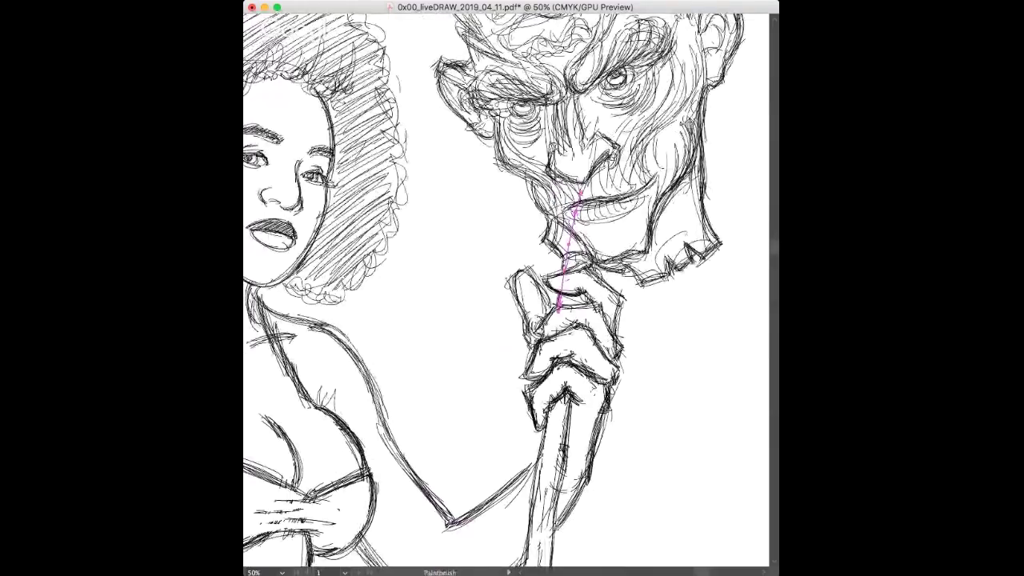
{"action": "key", "text": "super+z"}
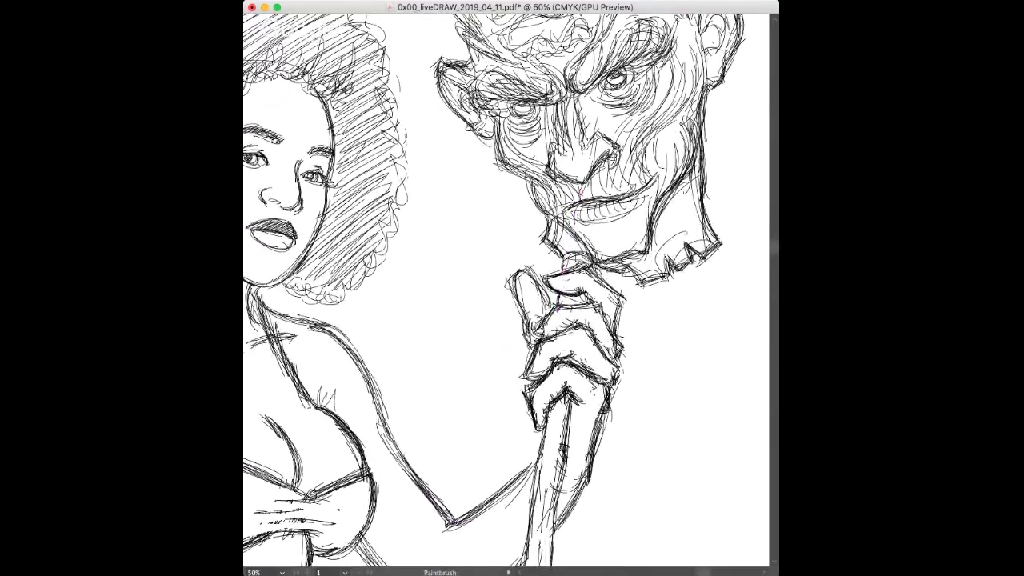
{"action": "mouse_move", "coordinate": [563, 273]}
{"action": "left_mouse_down"}
{"action": "mouse_move", "coordinate": [584, 264]}
{"action": "mouse_move", "coordinate": [619, 295]}
{"action": "mouse_move", "coordinate": [614, 332]}
{"action": "left_mouse_up"}
{"action": "mouse_move", "coordinate": [583, 289]}
{"action": "left_mouse_down"}
{"action": "mouse_move", "coordinate": [592, 302]}
{"action": "mouse_move", "coordinate": [551, 307]}
{"action": "mouse_move", "coordinate": [530, 344]}
{"action": "mouse_move", "coordinate": [533, 333]}
{"action": "left_mouse_up"}
{"action": "mouse_move", "coordinate": [567, 304]}
{"action": "left_mouse_down"}
{"action": "mouse_move", "coordinate": [594, 301]}
{"action": "mouse_move", "coordinate": [617, 338]}
{"action": "left_mouse_up"}
{"action": "left_click_drag", "start_coordinate": [597, 308], "coordinate": [613, 355]}
{"action": "left_click_drag", "start_coordinate": [584, 325], "coordinate": [614, 363]}
{"action": "mouse_move", "coordinate": [584, 328]}
{"action": "left_mouse_down"}
{"action": "mouse_move", "coordinate": [615, 357]}
{"action": "mouse_move", "coordinate": [593, 343]}
{"action": "mouse_move", "coordinate": [610, 379]}
{"action": "mouse_move", "coordinate": [561, 331]}
{"action": "mouse_move", "coordinate": [533, 357]}
{"action": "left_mouse_up"}
{"action": "left_click_drag", "start_coordinate": [530, 361], "coordinate": [521, 376]}
{"action": "mouse_move", "coordinate": [574, 352]}
{"action": "left_mouse_down"}
{"action": "mouse_move", "coordinate": [553, 359]}
{"action": "mouse_move", "coordinate": [596, 376]}
{"action": "left_mouse_up"}
{"action": "key", "text": "space"}
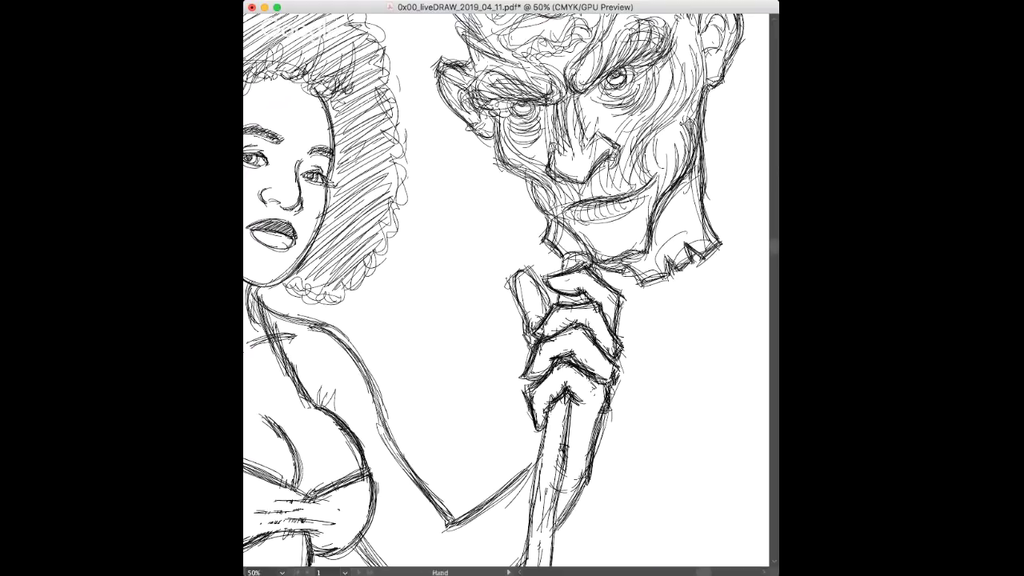
{"action": "left_click_drag", "start_coordinate": [505, 290], "coordinate": [670, 333]}
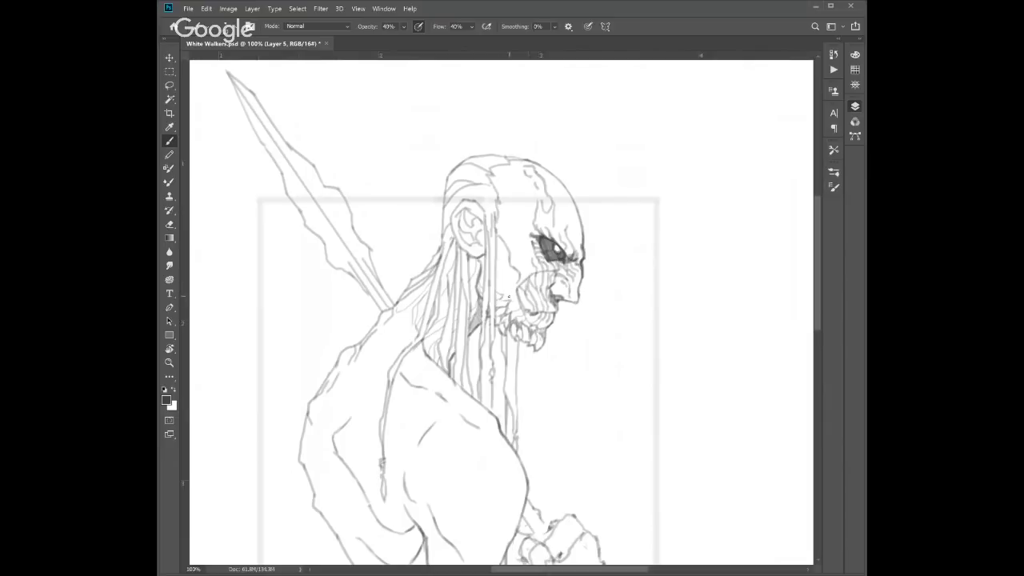
- Draw fine wrinkle lines across the White Walker's cheek, between the hair strands and the eye and mouth
{"action": "left_click_drag", "start_coordinate": [506, 299], "coordinate": [520, 303]}
{"action": "mouse_move", "coordinate": [495, 251]}
{"action": "left_mouse_down"}
{"action": "mouse_move", "coordinate": [512, 274]}
{"action": "mouse_move", "coordinate": [512, 260]}
{"action": "left_mouse_up"}
{"action": "mouse_move", "coordinate": [513, 246]}
{"action": "left_mouse_down"}
{"action": "mouse_move", "coordinate": [523, 243]}
{"action": "mouse_move", "coordinate": [527, 267]}
{"action": "left_mouse_up"}
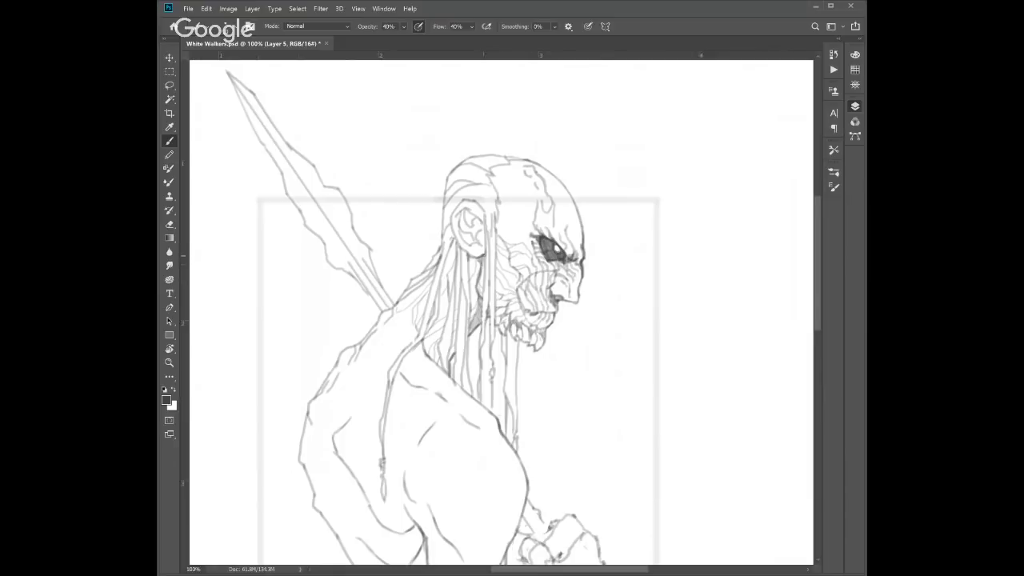
- Shade the inner folds of the White Walker's ear and add a small mark below it
{"action": "left_click_drag", "start_coordinate": [482, 256], "coordinate": [486, 272]}
{"action": "left_click_drag", "start_coordinate": [462, 211], "coordinate": [480, 229]}
{"action": "left_click_drag", "start_coordinate": [465, 240], "coordinate": [470, 242]}
- Add thin wrinkle lines to the White Walker's forehead, temple and the side of the scalp near the hairline
{"action": "left_click_drag", "start_coordinate": [564, 225], "coordinate": [552, 187]}
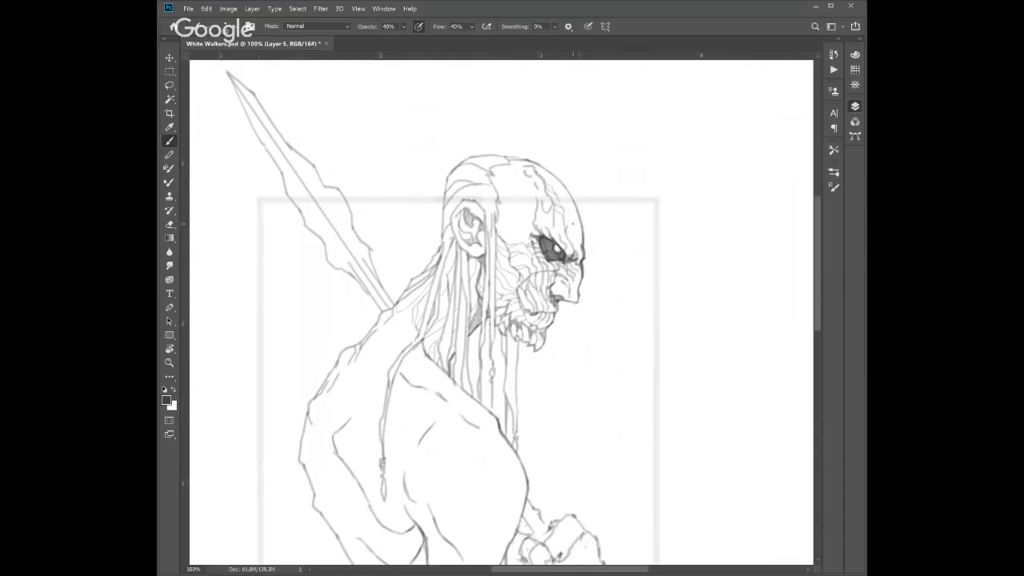
{"action": "key", "text": "e"}
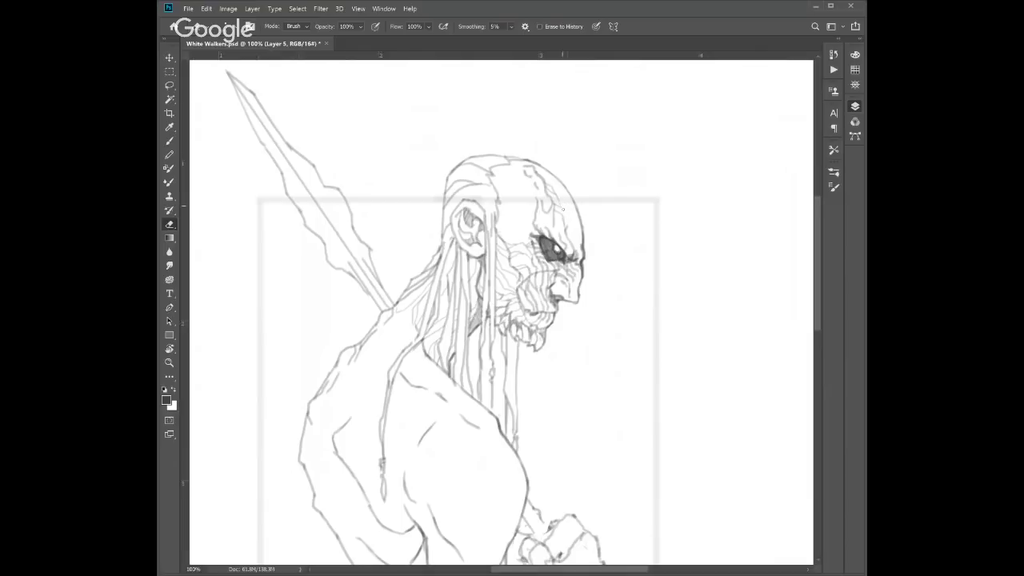
{"action": "key", "text": "b"}
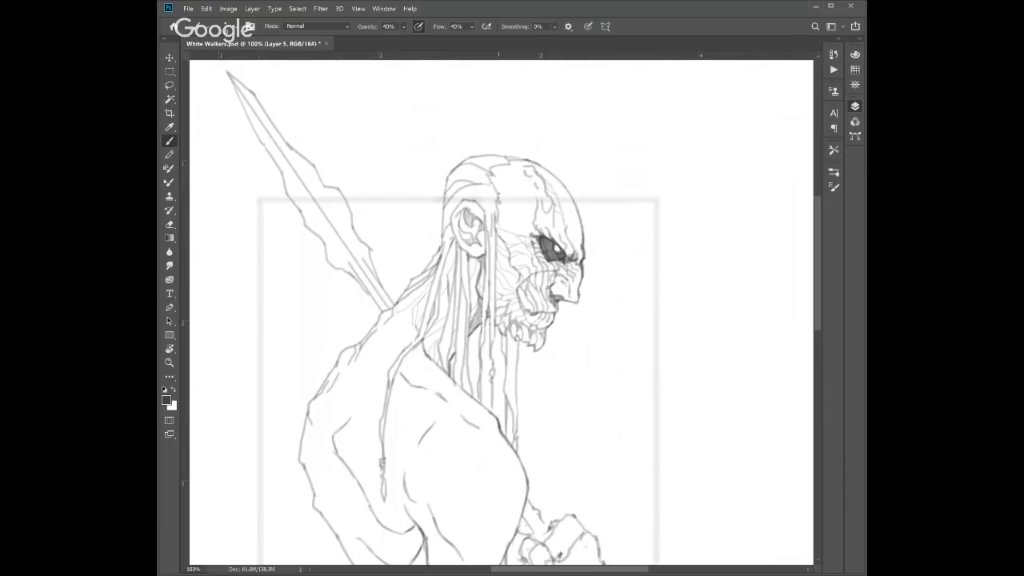
{"action": "mouse_move", "coordinate": [500, 201]}
{"action": "left_mouse_down"}
{"action": "mouse_move", "coordinate": [521, 212]}
{"action": "mouse_move", "coordinate": [527, 236]}
{"action": "mouse_move", "coordinate": [515, 232]}
{"action": "left_mouse_up"}
{"action": "left_click_drag", "start_coordinate": [525, 211], "coordinate": [531, 234]}
{"action": "mouse_move", "coordinate": [500, 182]}
{"action": "left_mouse_down"}
{"action": "mouse_move", "coordinate": [533, 233]}
{"action": "mouse_move", "coordinate": [505, 201]}
{"action": "mouse_move", "coordinate": [525, 232]}
{"action": "left_mouse_up"}
{"action": "mouse_move", "coordinate": [497, 166]}
{"action": "left_mouse_down"}
{"action": "mouse_move", "coordinate": [534, 200]}
{"action": "mouse_move", "coordinate": [517, 169]}
{"action": "left_mouse_up"}
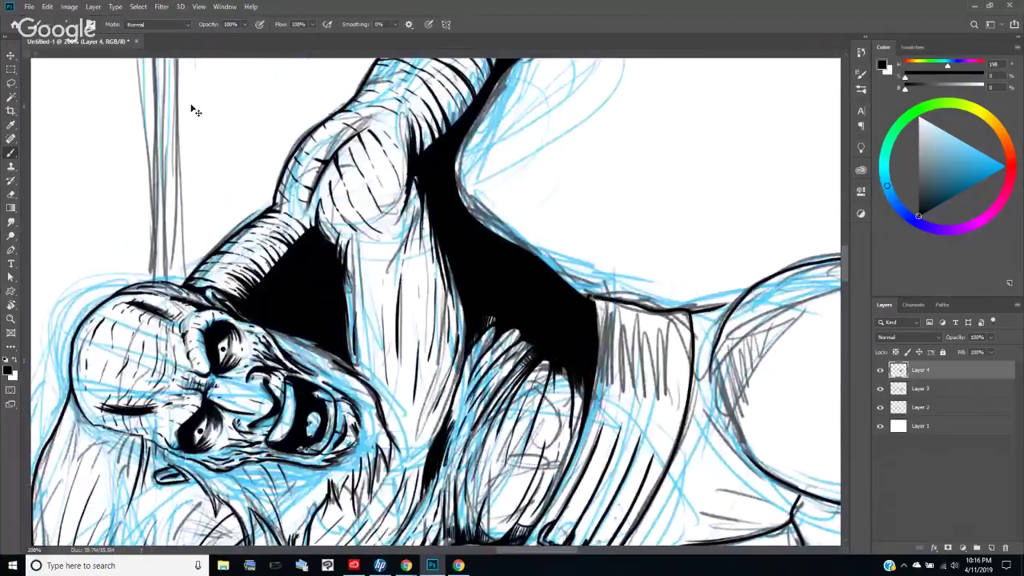
- Examine the whole warrior drawing with the canvas rotated nearly upright
{"action": "key", "text": "ctrl+minus"}
{"action": "key", "text": "ctrl+minus"}
{"action": "key", "text": "r"}
{"action": "mouse_move", "coordinate": [535, 195]}
{"action": "left_mouse_down"}
{"action": "mouse_move", "coordinate": [564, 283]}
{"action": "mouse_move", "coordinate": [562, 339]}
{"action": "left_mouse_up"}
{"action": "key", "text": "b"}
{"action": "key", "text": "ctrl+minus"}
{"action": "key", "text": "ctrl+minus"}
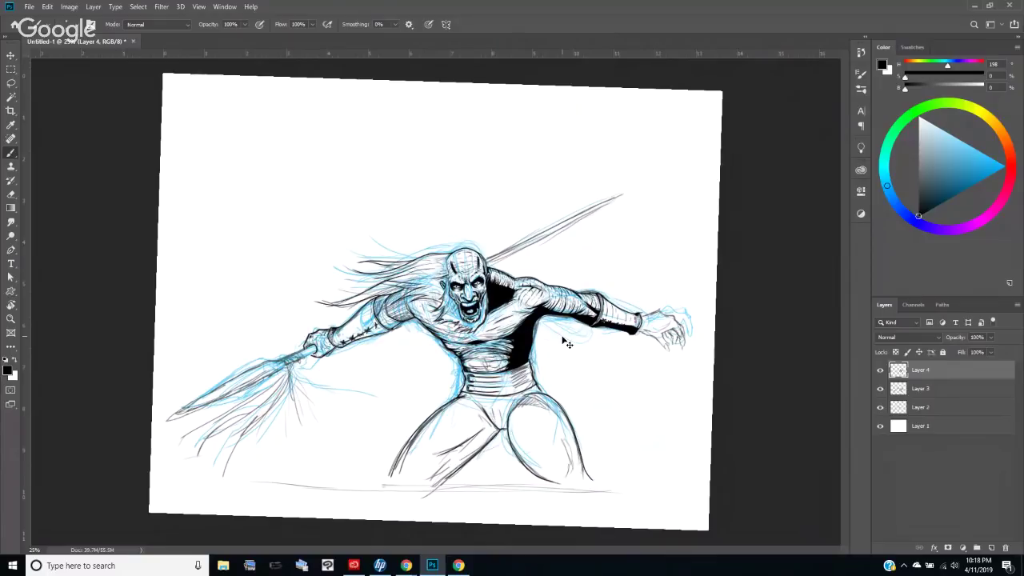
- Ink wrap lines on the elbow band of the spear arm's bracer and touch up the edge of the gripping hand
{"action": "key", "text": "ctrl+plus"}
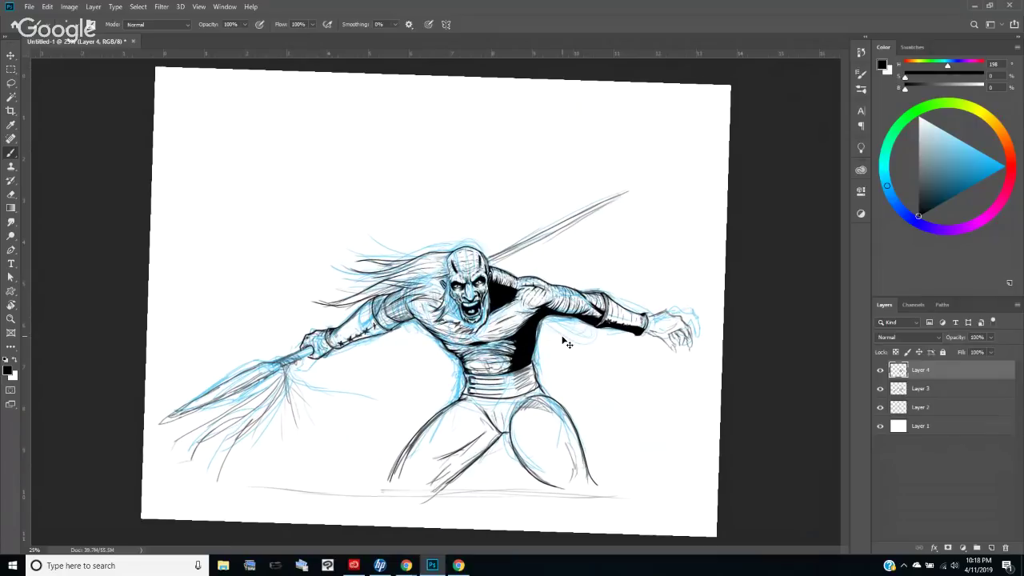
{"action": "key", "text": "ctrl+plus"}
{"action": "key", "text": "ctrl+plus"}
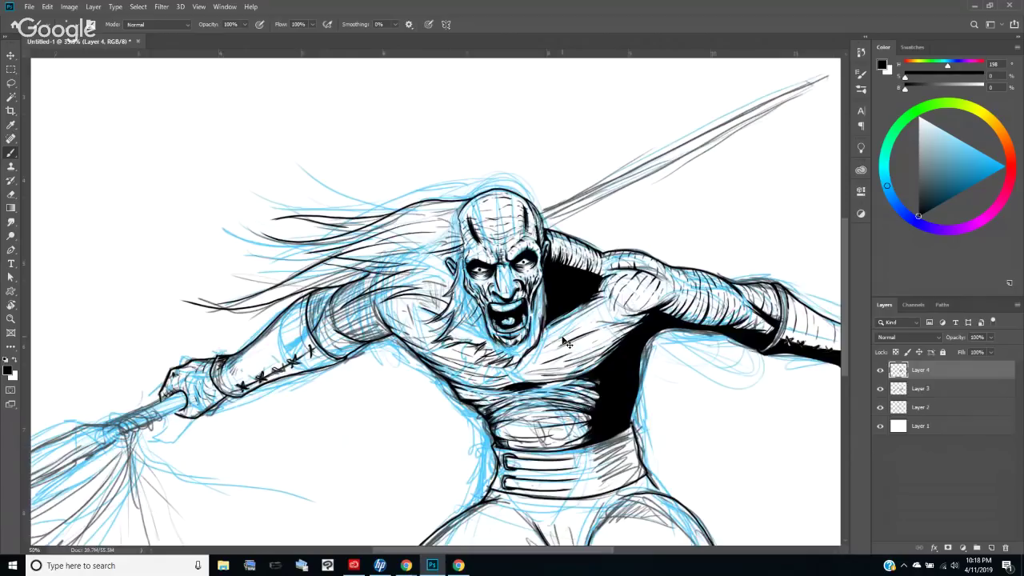
{"action": "key", "text": "ctrl+plus"}
{"action": "key", "text": "ctrl+plus"}
{"action": "left_click_drag", "start_coordinate": [515, 299], "coordinate": [671, 172]}
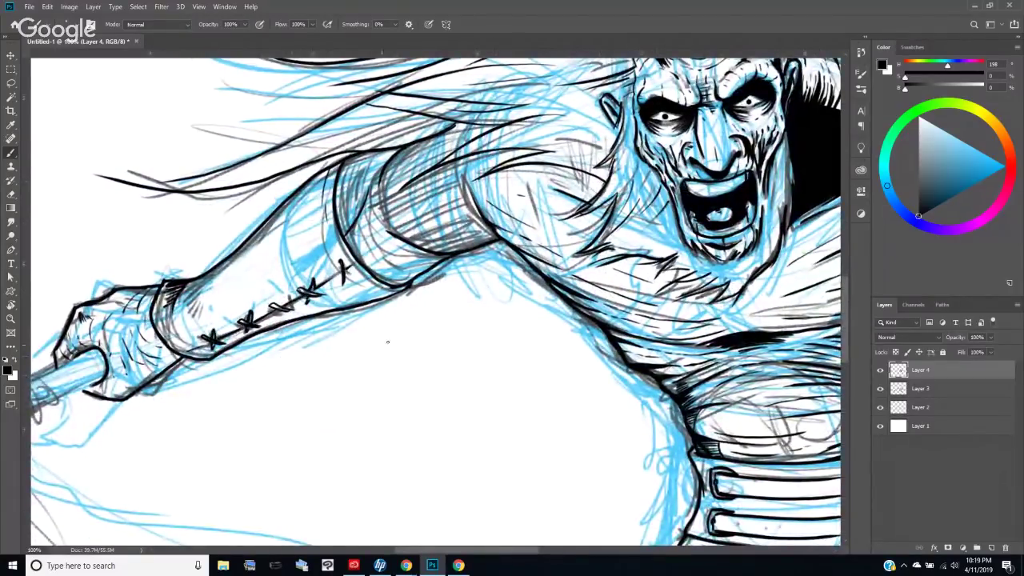
{"action": "left_click_drag", "start_coordinate": [427, 323], "coordinate": [476, 305]}
{"action": "key", "text": "r"}
{"action": "left_click_drag", "start_coordinate": [578, 288], "coordinate": [516, 159]}
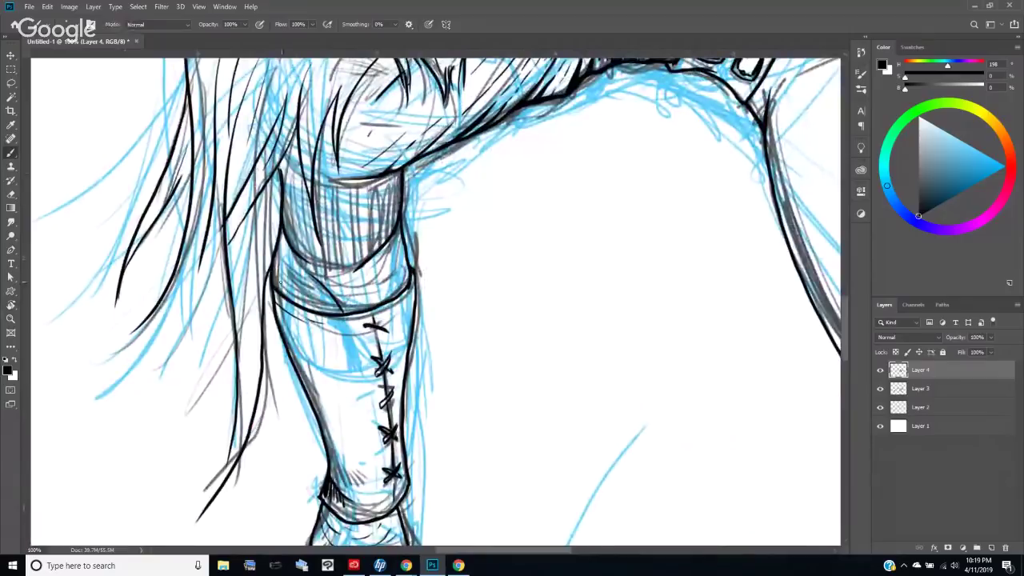
{"action": "mouse_move", "coordinate": [273, 278]}
{"action": "left_mouse_down"}
{"action": "mouse_move", "coordinate": [335, 307]}
{"action": "mouse_move", "coordinate": [328, 294]}
{"action": "left_mouse_up"}
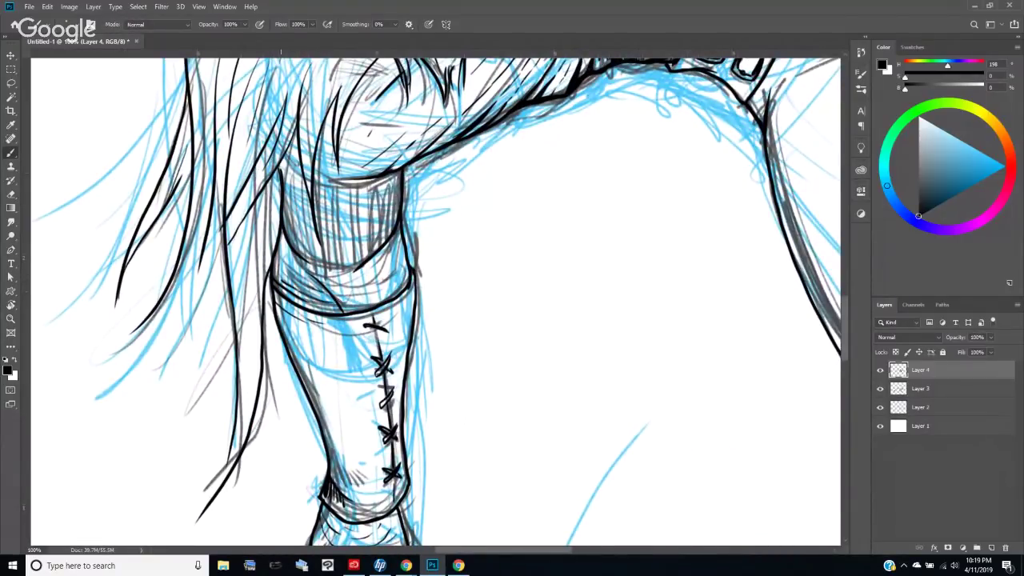
{"action": "left_click_drag", "start_coordinate": [275, 261], "coordinate": [339, 312]}
{"action": "scroll", "coordinate": [431, 304], "scroll_direction": "down", "scroll_amount": 5}
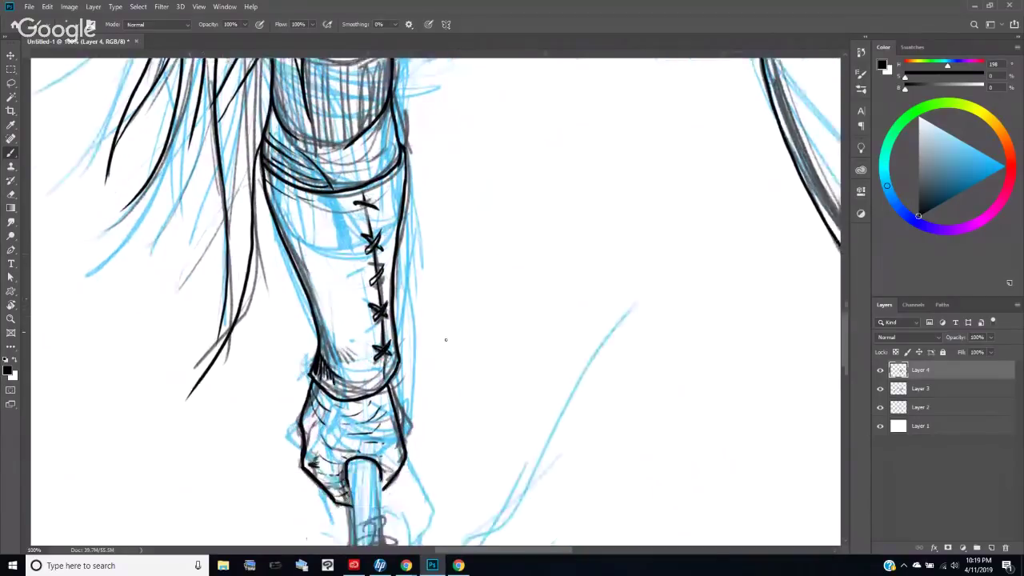
{"action": "mouse_move", "coordinate": [397, 451]}
{"action": "left_mouse_down"}
{"action": "mouse_move", "coordinate": [395, 420]}
{"action": "mouse_move", "coordinate": [383, 456]}
{"action": "left_mouse_up"}
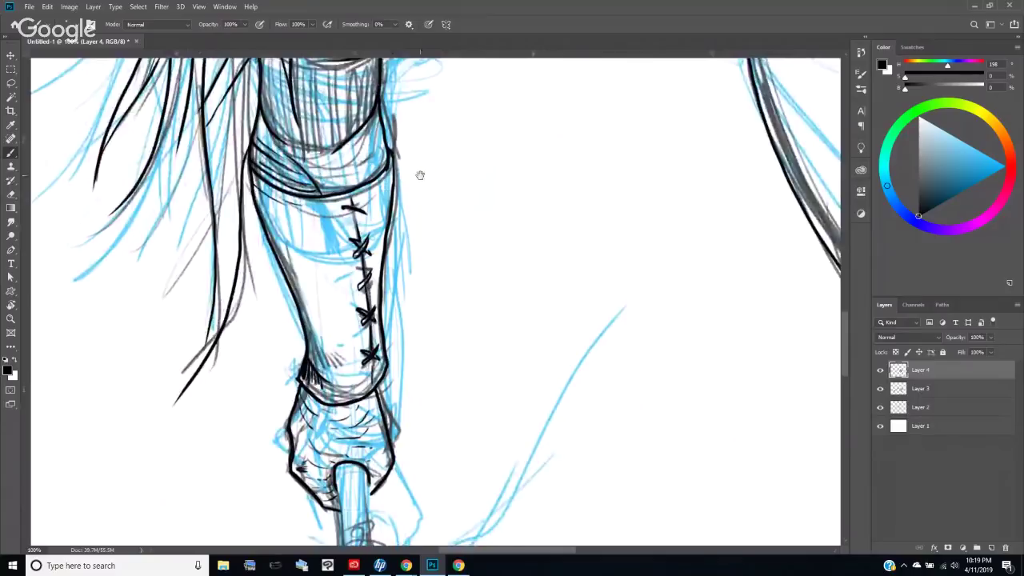
- Ink curved fold lines along the underside of the bracer's elbow band and outline its shadow edge
{"action": "left_click_drag", "start_coordinate": [419, 174], "coordinate": [425, 269]}
{"action": "key", "text": "r"}
{"action": "mouse_move", "coordinate": [504, 276]}
{"action": "left_mouse_down"}
{"action": "mouse_move", "coordinate": [503, 324]}
{"action": "mouse_move", "coordinate": [456, 404]}
{"action": "left_mouse_up"}
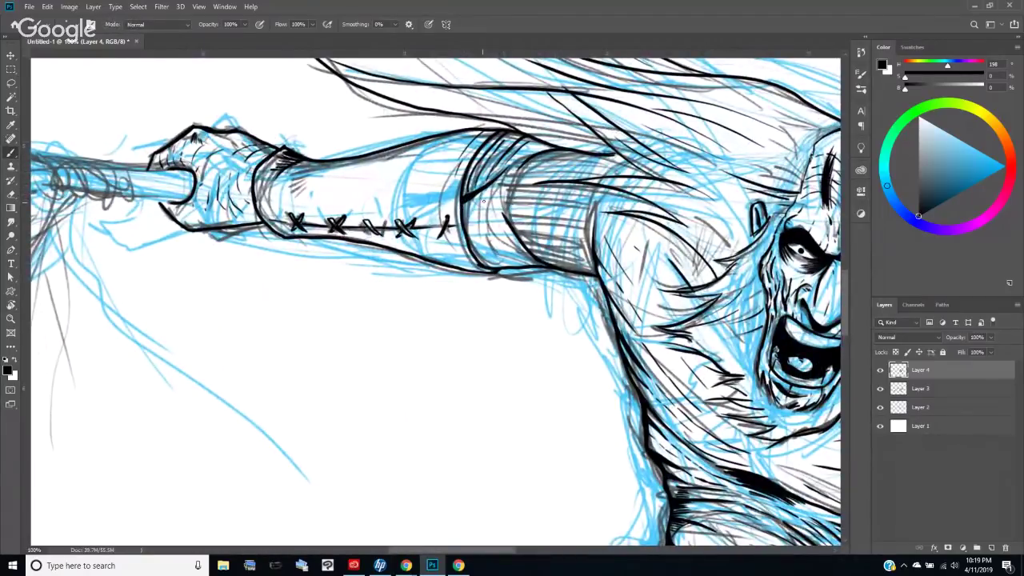
{"action": "mouse_move", "coordinate": [477, 251]}
{"action": "left_mouse_down"}
{"action": "mouse_move", "coordinate": [485, 260]}
{"action": "mouse_move", "coordinate": [468, 199]}
{"action": "left_mouse_up"}
{"action": "left_click_drag", "start_coordinate": [483, 238], "coordinate": [474, 195]}
{"action": "left_click_drag", "start_coordinate": [493, 229], "coordinate": [495, 181]}
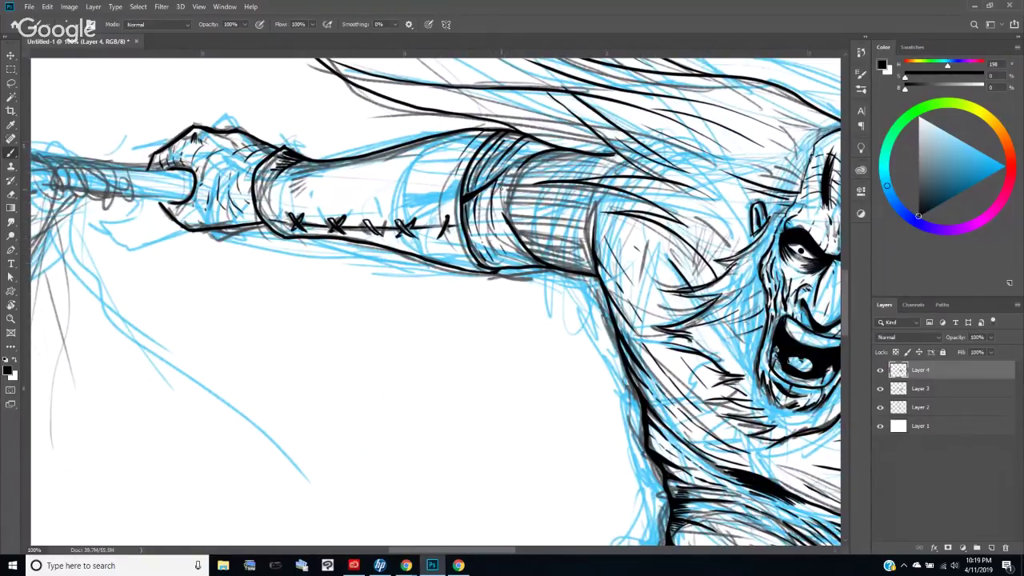
{"action": "left_click_drag", "start_coordinate": [500, 228], "coordinate": [504, 180]}
{"action": "mouse_move", "coordinate": [470, 241]}
{"action": "left_mouse_down"}
{"action": "mouse_move", "coordinate": [492, 248]}
{"action": "mouse_move", "coordinate": [511, 221]}
{"action": "left_mouse_up"}
- Fill the shadow on the underside of the elbow band and the adjoining upper arm with solid black
{"action": "key", "text": "space"}
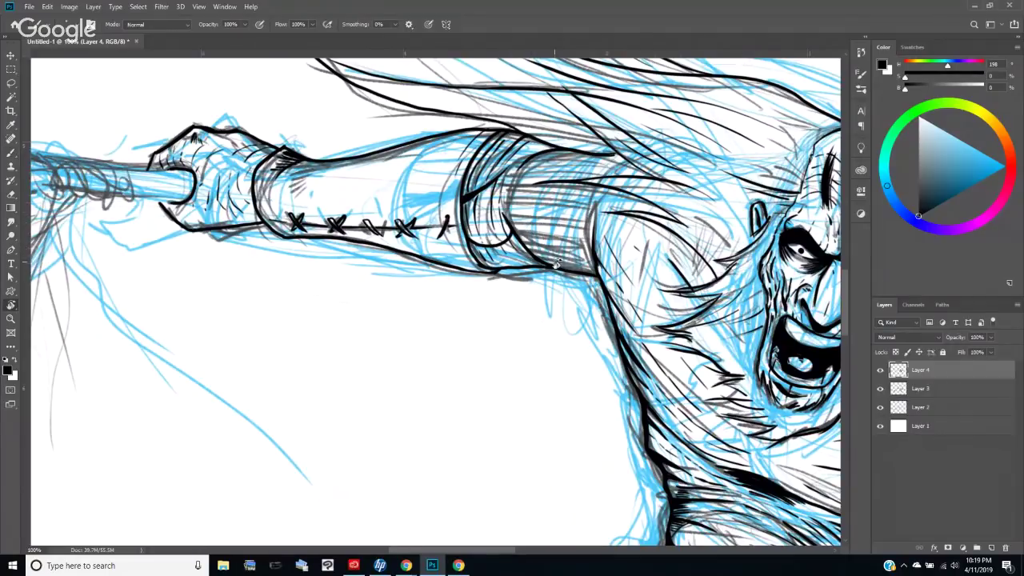
{"action": "mouse_move", "coordinate": [556, 263]}
{"action": "left_mouse_down"}
{"action": "mouse_move", "coordinate": [642, 367]}
{"action": "mouse_move", "coordinate": [534, 428]}
{"action": "left_mouse_up"}
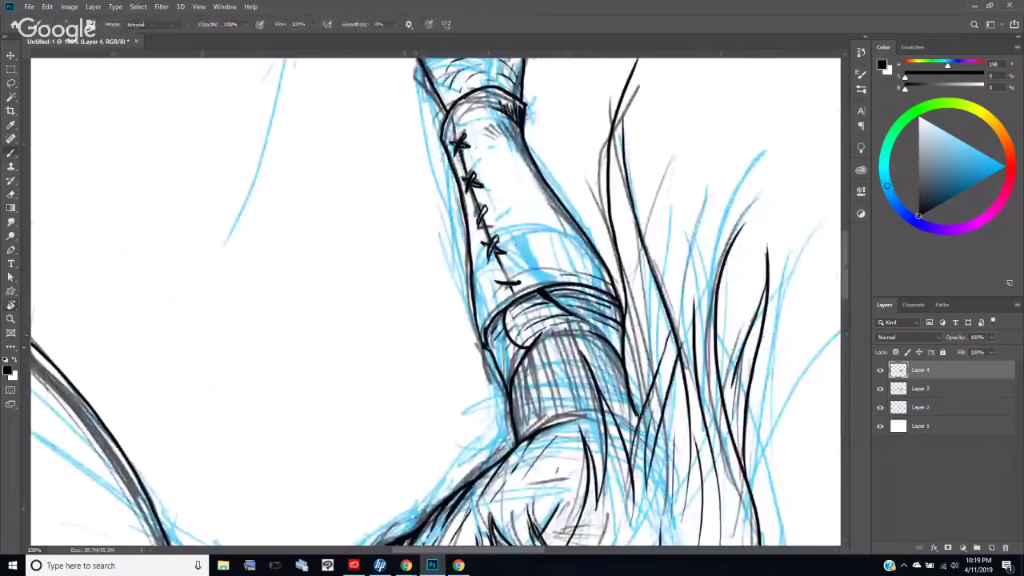
{"action": "mouse_move", "coordinate": [486, 347]}
{"action": "left_mouse_down"}
{"action": "mouse_move", "coordinate": [499, 312]}
{"action": "mouse_move", "coordinate": [536, 289]}
{"action": "mouse_move", "coordinate": [493, 334]}
{"action": "mouse_move", "coordinate": [503, 315]}
{"action": "mouse_move", "coordinate": [490, 346]}
{"action": "left_mouse_up"}
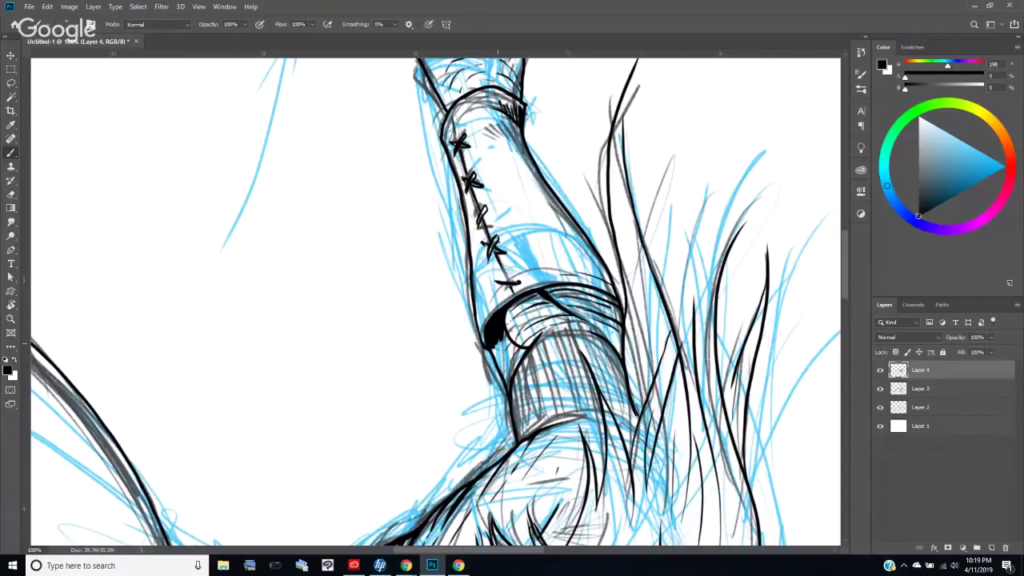
{"action": "mouse_move", "coordinate": [498, 343]}
{"action": "left_mouse_down"}
{"action": "mouse_move", "coordinate": [506, 387]}
{"action": "mouse_move", "coordinate": [521, 351]}
{"action": "mouse_move", "coordinate": [507, 339]}
{"action": "mouse_move", "coordinate": [523, 351]}
{"action": "left_mouse_up"}
- Add short black hatching strokes to the elbow band beside the solid shadow and beneath the overlapping wrap
{"action": "key", "text": "r"}
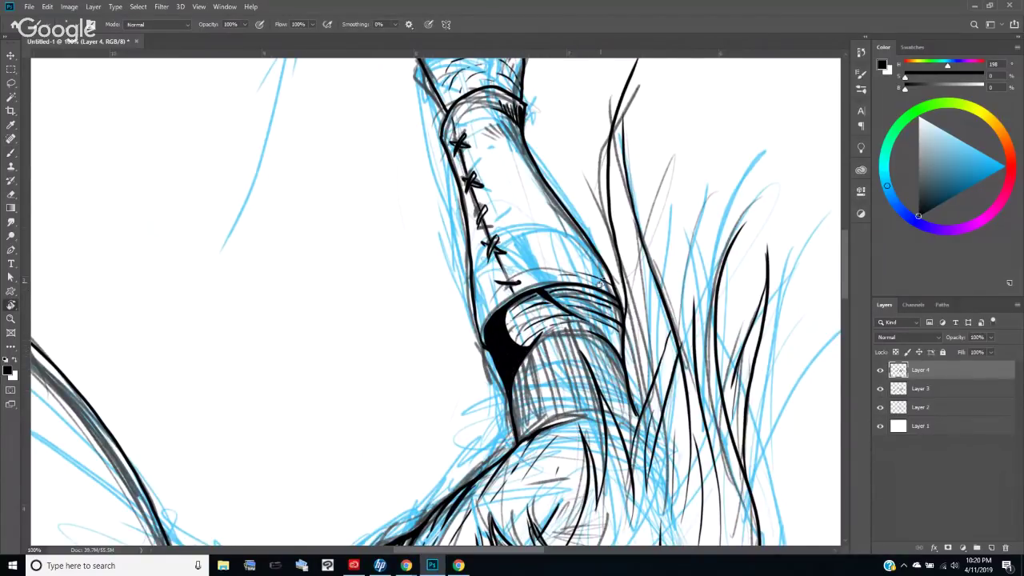
{"action": "mouse_move", "coordinate": [599, 289]}
{"action": "left_mouse_down"}
{"action": "mouse_move", "coordinate": [557, 233]}
{"action": "mouse_move", "coordinate": [514, 278]}
{"action": "mouse_move", "coordinate": [512, 247]}
{"action": "mouse_move", "coordinate": [524, 249]}
{"action": "mouse_move", "coordinate": [494, 243]}
{"action": "mouse_move", "coordinate": [502, 225]}
{"action": "left_mouse_up"}
{"action": "key", "text": "b"}
{"action": "left_click_drag", "start_coordinate": [495, 261], "coordinate": [496, 235]}
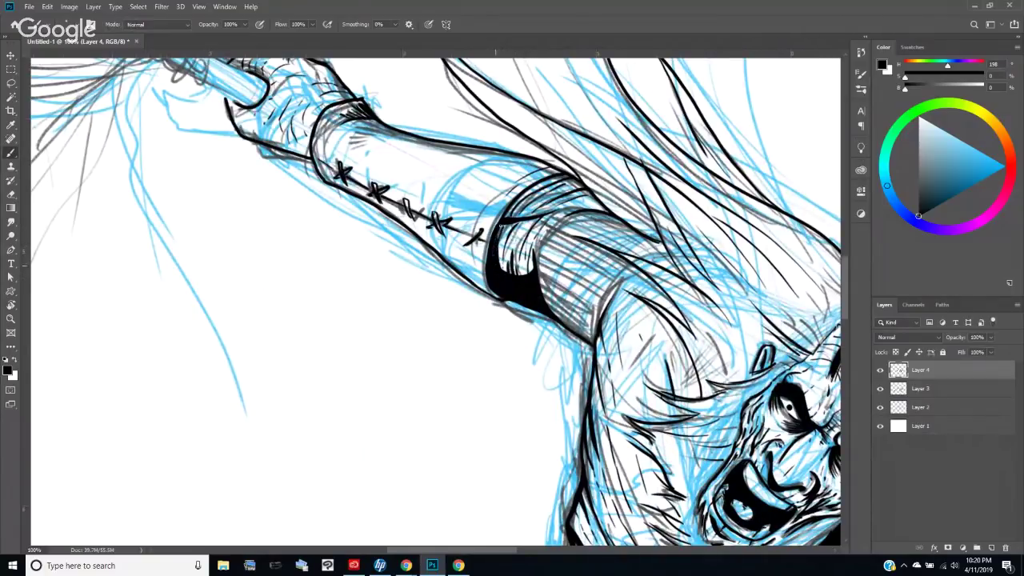
{"action": "mouse_move", "coordinate": [500, 271]}
{"action": "left_mouse_down"}
{"action": "mouse_move", "coordinate": [509, 209]}
{"action": "mouse_move", "coordinate": [601, 204]}
{"action": "left_mouse_up"}
- Ink the contour where the spear arm's upper sleeve meets the shoulder
{"action": "key", "text": "r"}
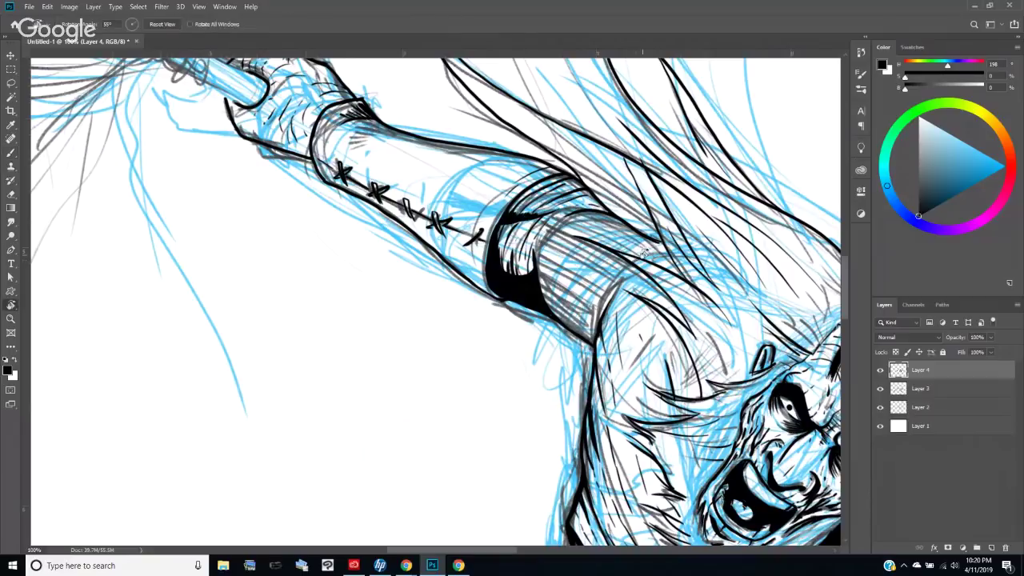
{"action": "left_click_drag", "start_coordinate": [607, 369], "coordinate": [592, 203]}
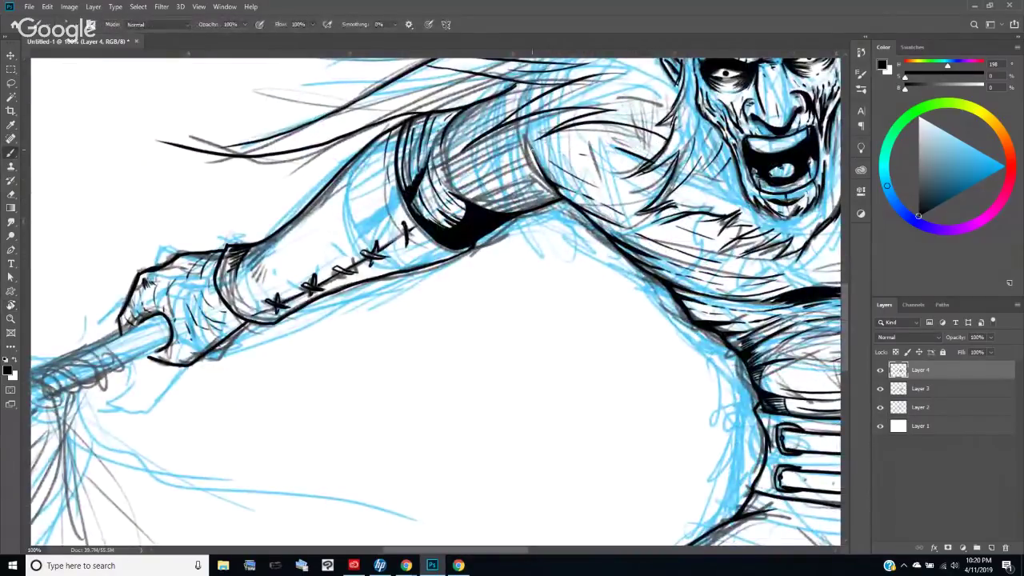
{"action": "mouse_move", "coordinate": [528, 148]}
{"action": "left_mouse_down"}
{"action": "mouse_move", "coordinate": [546, 172]}
{"action": "mouse_move", "coordinate": [547, 150]}
{"action": "mouse_move", "coordinate": [582, 166]}
{"action": "left_mouse_up"}
{"action": "mouse_move", "coordinate": [481, 378]}
{"action": "left_mouse_down"}
{"action": "mouse_move", "coordinate": [397, 373]}
{"action": "mouse_move", "coordinate": [288, 304]}
{"action": "left_mouse_up"}
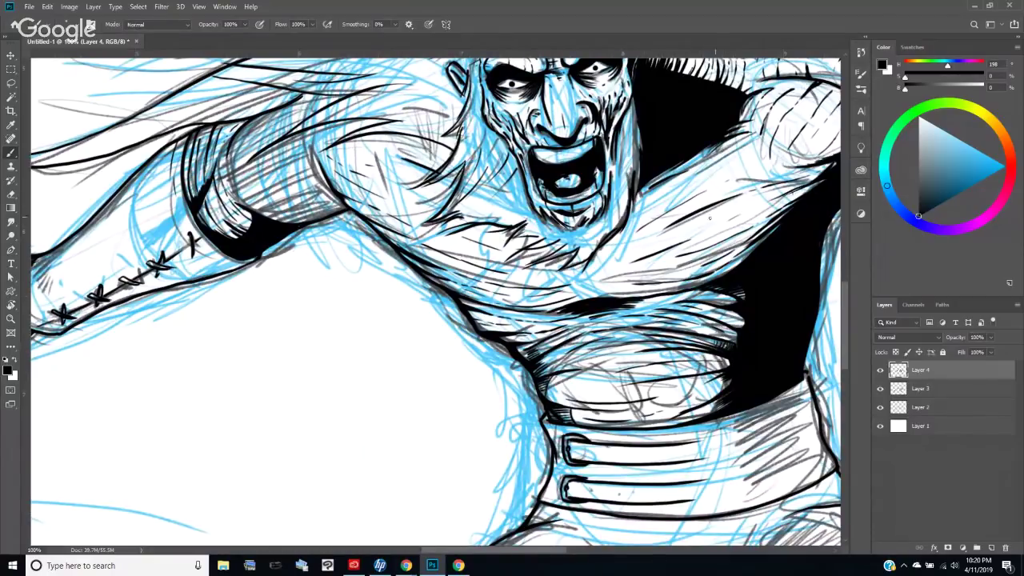
{"action": "key", "text": "r"}
{"action": "left_click_drag", "start_coordinate": [708, 218], "coordinate": [560, 218]}
{"action": "key", "text": "b"}
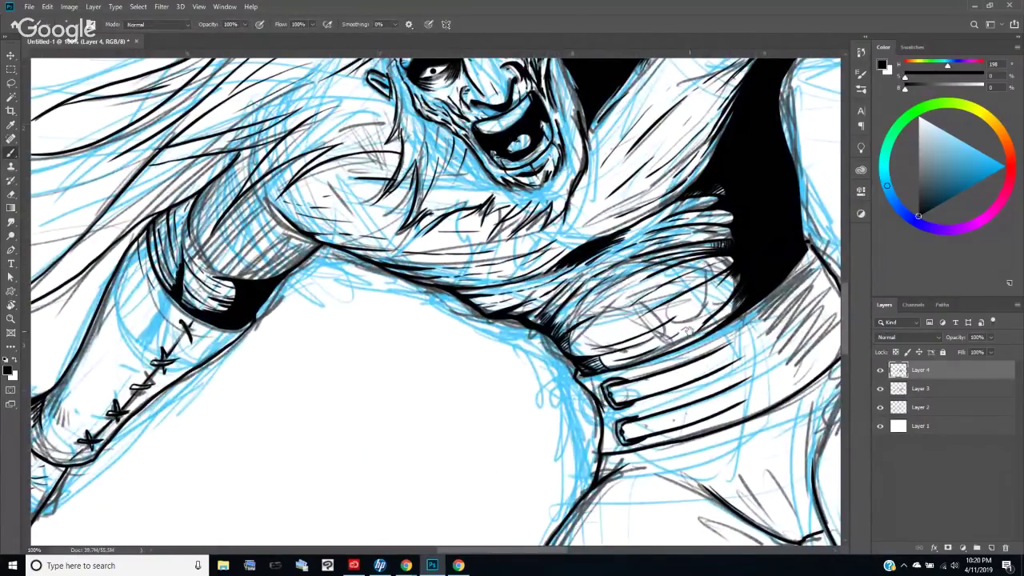
{"action": "mouse_move", "coordinate": [688, 331]}
{"action": "left_mouse_down"}
{"action": "mouse_move", "coordinate": [646, 319]}
{"action": "mouse_move", "coordinate": [521, 376]}
{"action": "mouse_move", "coordinate": [558, 427]}
{"action": "mouse_move", "coordinate": [576, 411]}
{"action": "mouse_move", "coordinate": [737, 379]}
{"action": "left_mouse_up"}
{"action": "left_click_drag", "start_coordinate": [411, 376], "coordinate": [440, 363]}
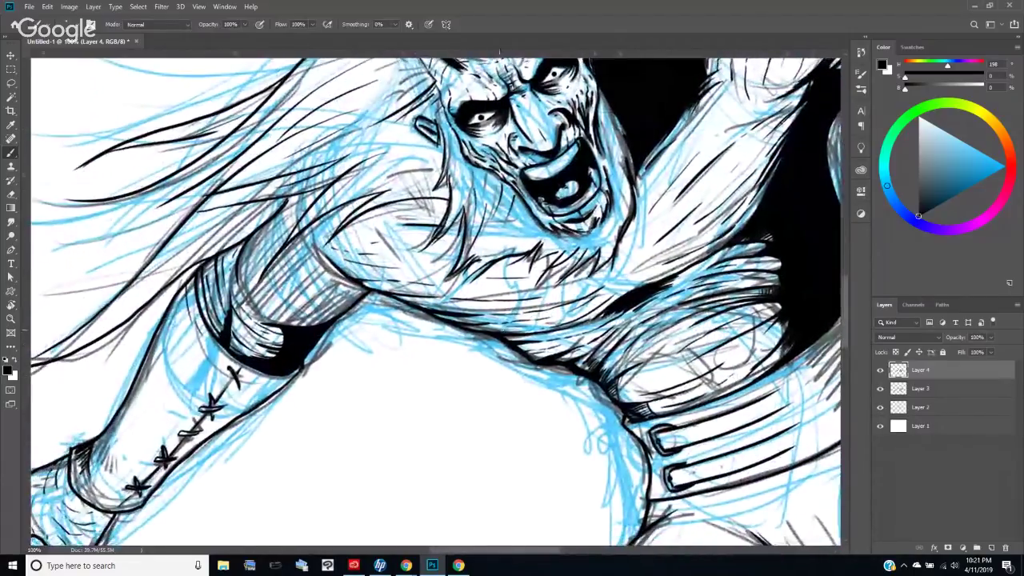
- Rotate the canvas and ink dense parallel hatching along the shadowed underside of the warrior's upper sleeve, from shoulder to elbow band
{"action": "key", "text": "r"}
{"action": "left_click_drag", "start_coordinate": [553, 321], "coordinate": [490, 197]}
{"action": "key", "text": "b"}
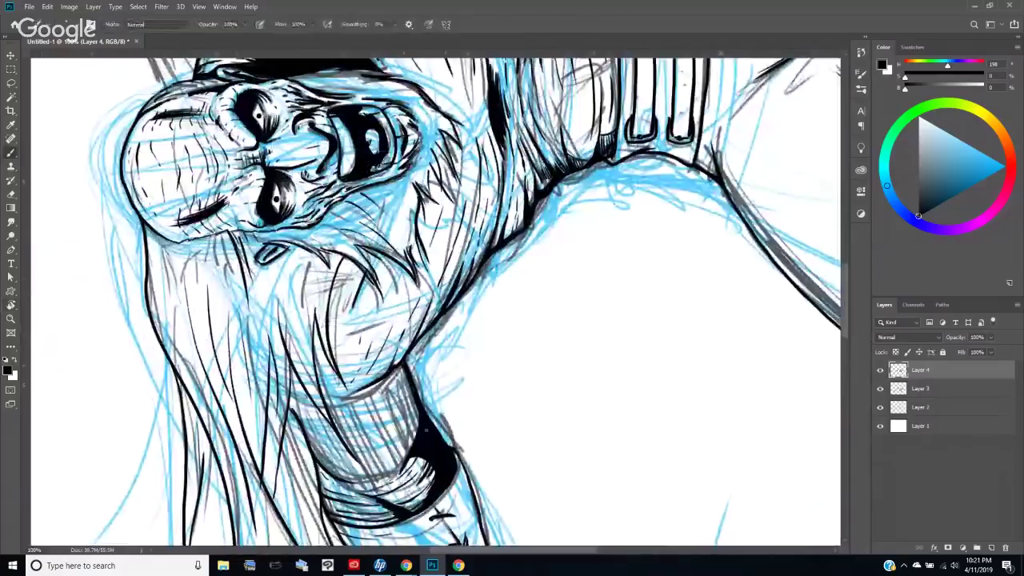
{"action": "left_click_drag", "start_coordinate": [399, 367], "coordinate": [427, 435]}
{"action": "left_click_drag", "start_coordinate": [396, 369], "coordinate": [417, 427]}
{"action": "left_click_drag", "start_coordinate": [390, 377], "coordinate": [416, 434]}
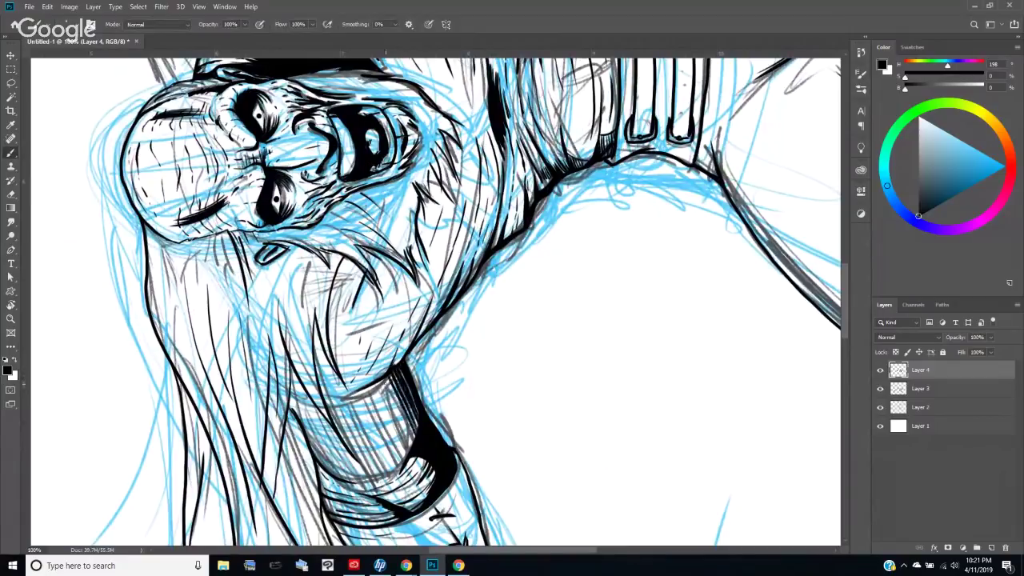
{"action": "left_click_drag", "start_coordinate": [384, 378], "coordinate": [413, 437]}
{"action": "left_click_drag", "start_coordinate": [384, 382], "coordinate": [409, 446]}
{"action": "left_click_drag", "start_coordinate": [372, 387], "coordinate": [405, 451]}
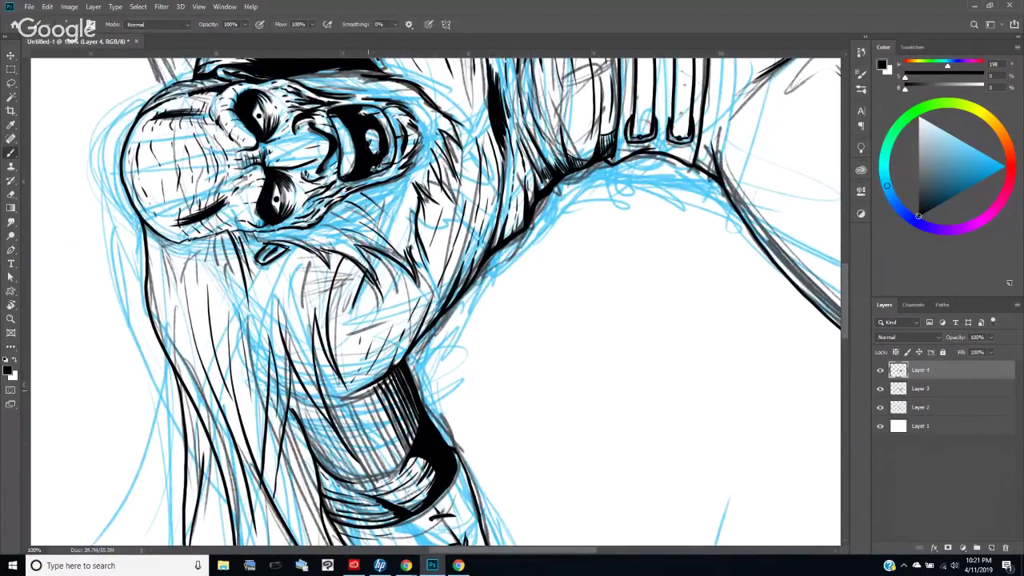
- Extend the parallel black hatching across the rest of the upper sleeve toward the hair, undoing a stray stroke
{"action": "left_click_drag", "start_coordinate": [369, 389], "coordinate": [402, 467]}
{"action": "left_click_drag", "start_coordinate": [355, 395], "coordinate": [391, 470]}
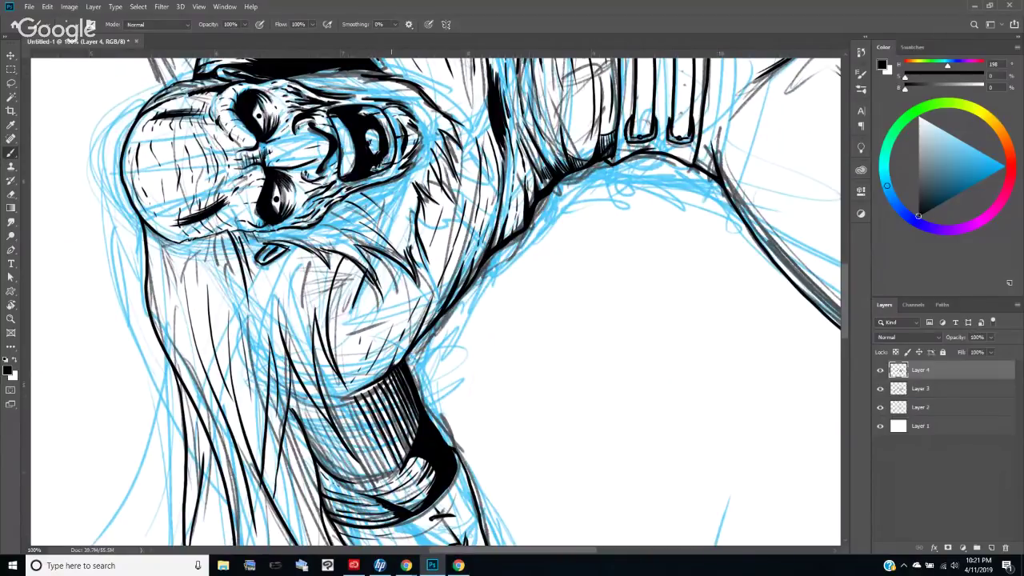
{"action": "left_click_drag", "start_coordinate": [347, 401], "coordinate": [379, 466]}
{"action": "left_click_drag", "start_coordinate": [342, 402], "coordinate": [381, 483]}
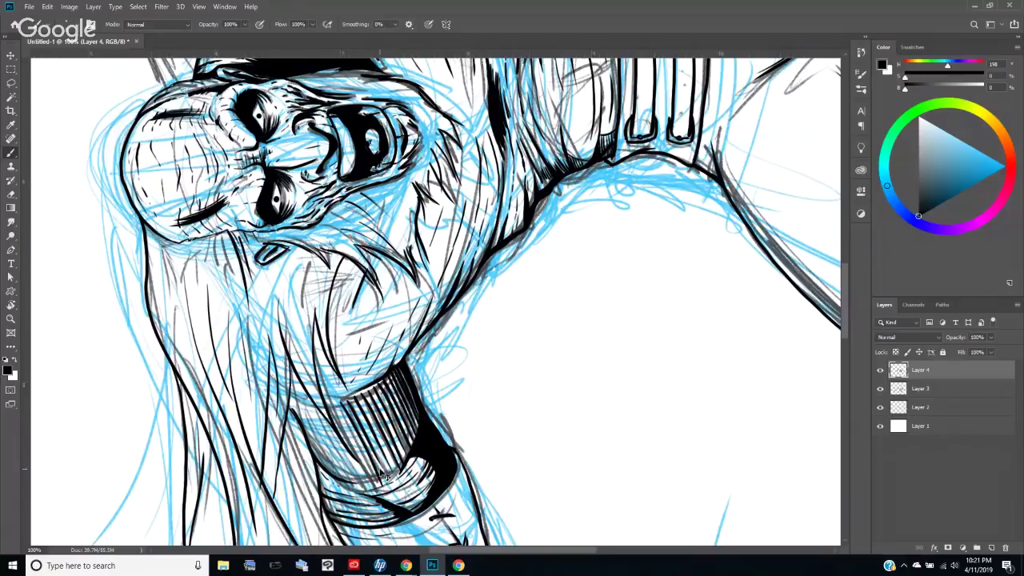
{"action": "key", "text": "ctrl+z"}
{"action": "left_click_drag", "start_coordinate": [459, 379], "coordinate": [449, 328]}
{"action": "left_click_drag", "start_coordinate": [328, 358], "coordinate": [366, 428]}
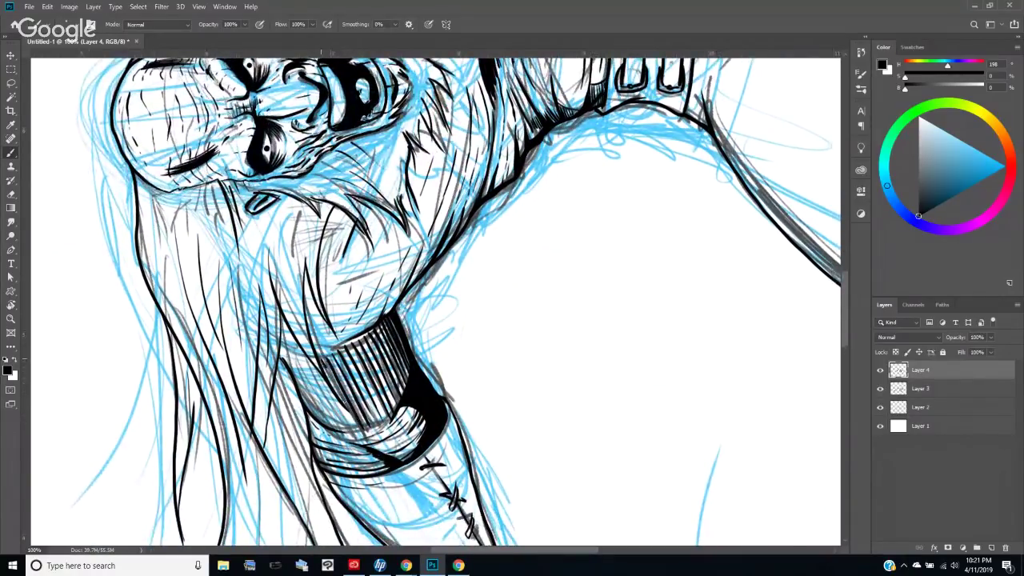
{"action": "left_click_drag", "start_coordinate": [325, 363], "coordinate": [358, 430]}
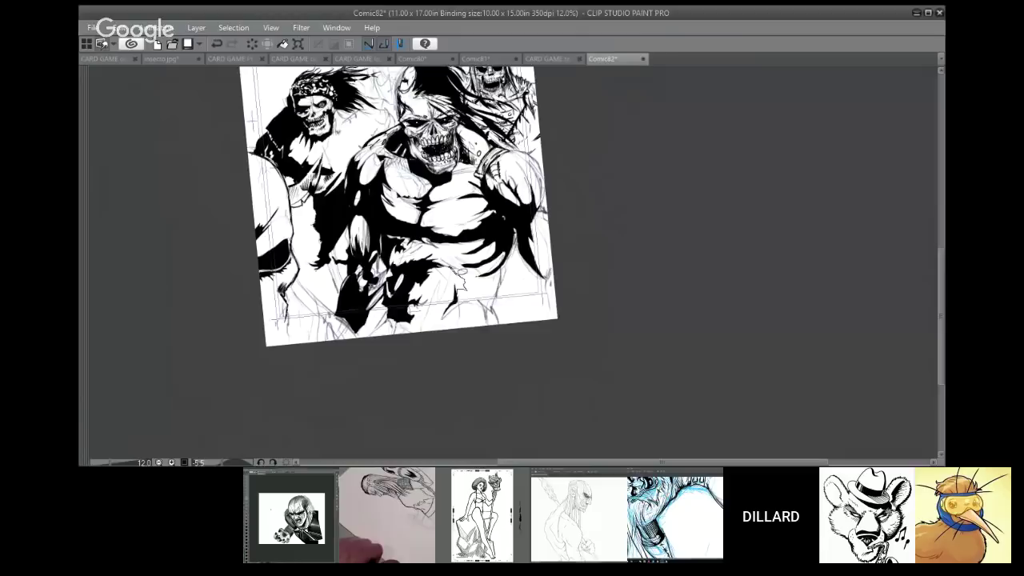
- Switch to Comic82 in Clip Studio Paint and lasso and fill black shadows on the central zombie's waist and hip
{"action": "left_click_drag", "start_coordinate": [449, 267], "coordinate": [464, 293]}
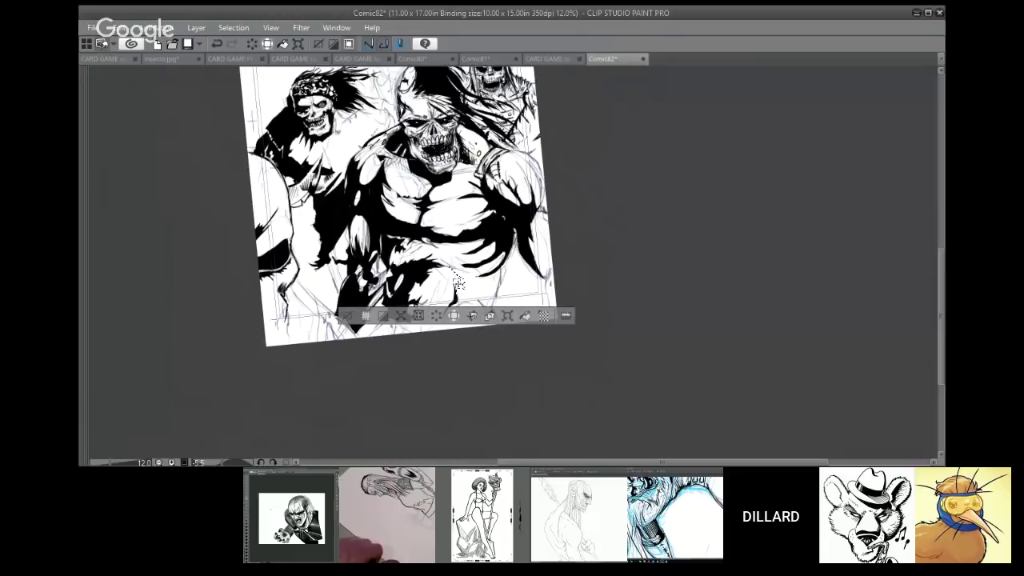
{"action": "left_click", "coordinate": [527, 315]}
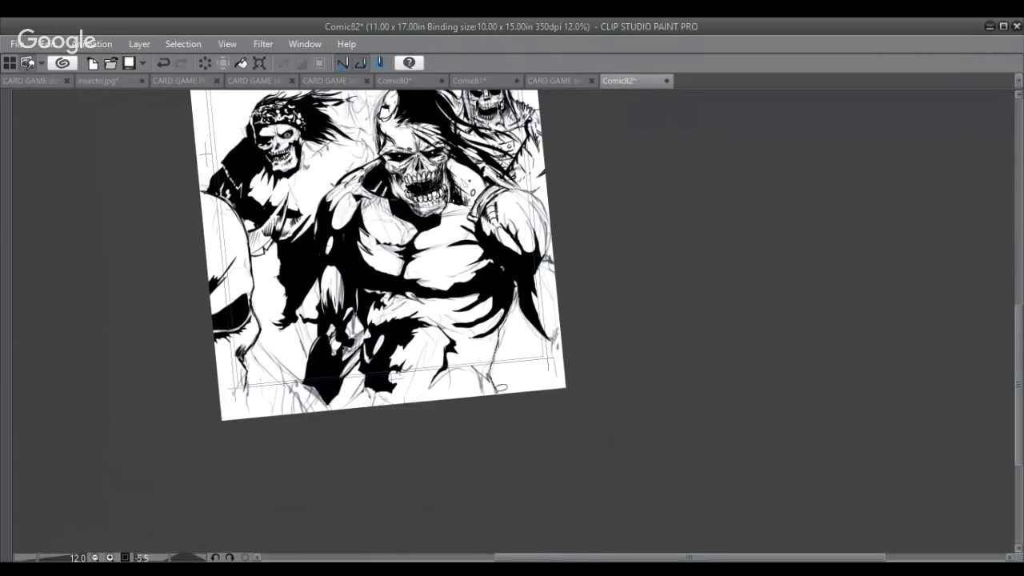
{"action": "mouse_move", "coordinate": [497, 392]}
{"action": "left_mouse_down"}
{"action": "mouse_move", "coordinate": [358, 400]}
{"action": "mouse_move", "coordinate": [398, 379]}
{"action": "mouse_move", "coordinate": [435, 391]}
{"action": "mouse_move", "coordinate": [491, 376]}
{"action": "mouse_move", "coordinate": [503, 323]}
{"action": "left_mouse_up"}
{"action": "left_click", "coordinate": [506, 432]}
{"action": "left_click", "coordinate": [295, 432]}
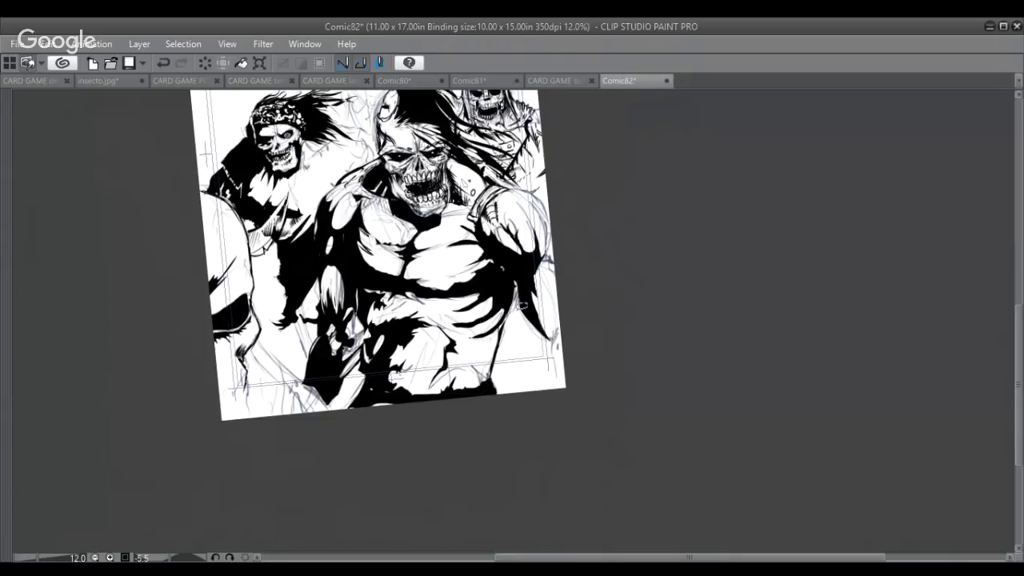
- Lasso and fill with black the areas beside the central zombie's hip and below his forearm at the page corner
{"action": "mouse_move", "coordinate": [510, 314]}
{"action": "left_mouse_down"}
{"action": "mouse_move", "coordinate": [527, 395]}
{"action": "mouse_move", "coordinate": [511, 401]}
{"action": "mouse_move", "coordinate": [500, 378]}
{"action": "mouse_move", "coordinate": [510, 315]}
{"action": "left_mouse_up"}
{"action": "left_click", "coordinate": [584, 416]}
{"action": "left_click", "coordinate": [372, 418]}
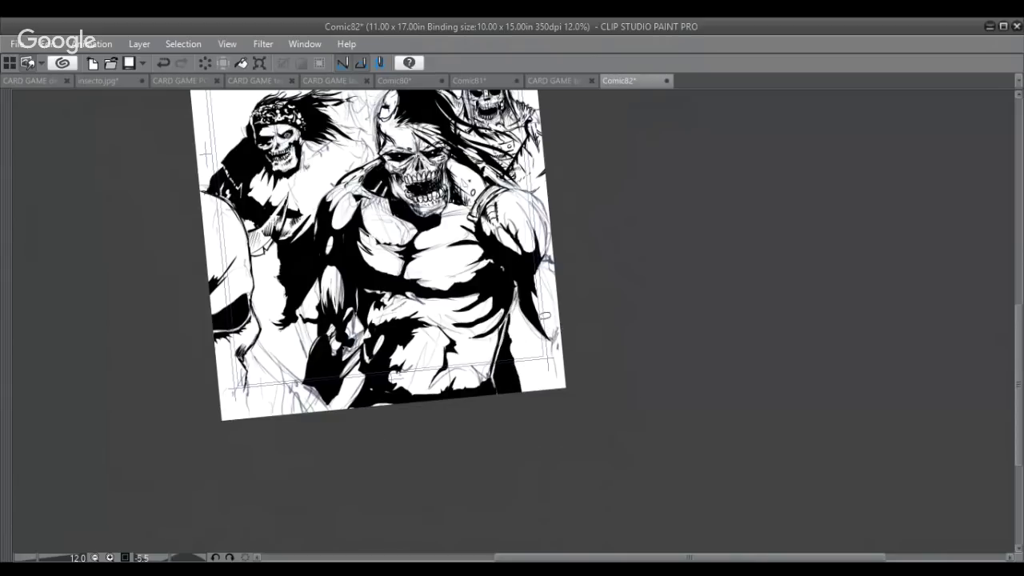
{"action": "mouse_move", "coordinate": [557, 327]}
{"action": "left_mouse_down"}
{"action": "mouse_move", "coordinate": [535, 397]}
{"action": "mouse_move", "coordinate": [563, 393]}
{"action": "mouse_move", "coordinate": [571, 379]}
{"action": "mouse_move", "coordinate": [555, 364]}
{"action": "mouse_move", "coordinate": [558, 330]}
{"action": "left_mouse_up"}
{"action": "left_click", "coordinate": [417, 414]}
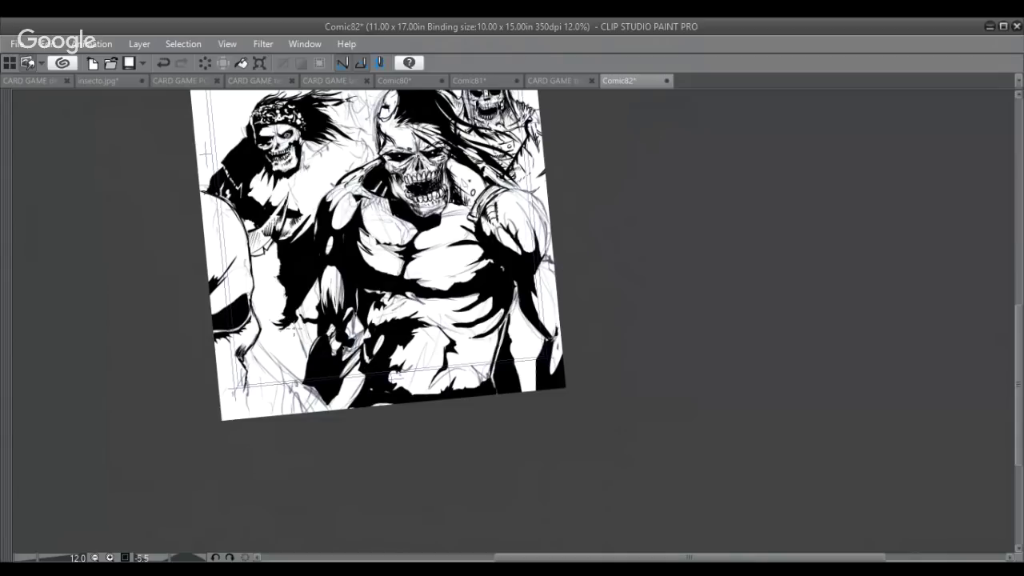
- Add black ink strokes beneath the bandana-wearing zombie's torso and straighten the page view
{"action": "left_click_drag", "start_coordinate": [294, 327], "coordinate": [308, 359]}
{"action": "left_click_drag", "start_coordinate": [309, 325], "coordinate": [307, 341]}
{"action": "scroll", "coordinate": [373, 308], "scroll_direction": "up", "scroll_amount": 3}
{"action": "scroll", "coordinate": [372, 309], "scroll_direction": "down", "scroll_amount": 1}
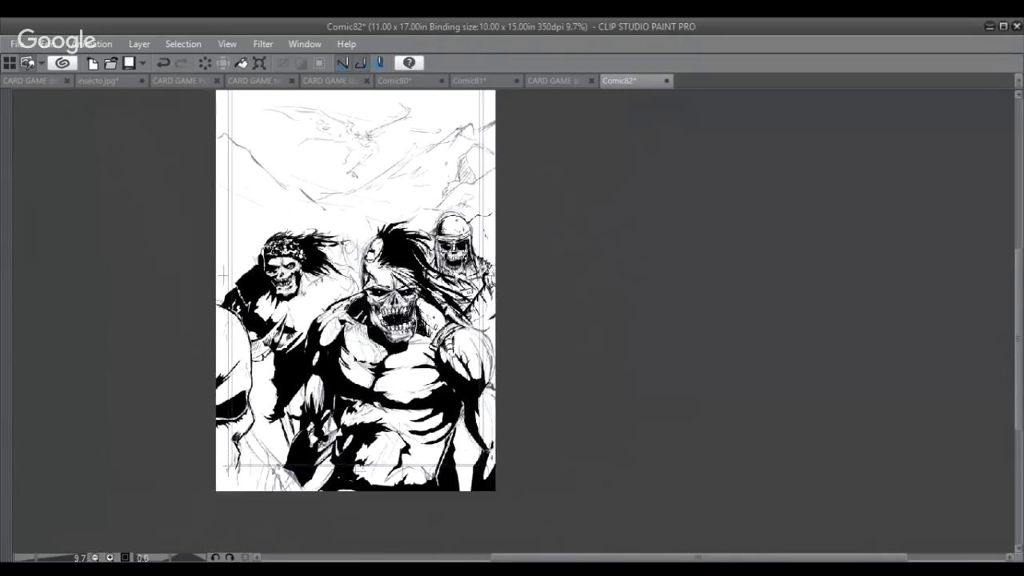
- Ink contours and short shading strokes on the foreground arm and hand in the page's lower-left corner
{"action": "scroll", "coordinate": [373, 309], "scroll_direction": "down", "scroll_amount": 1}
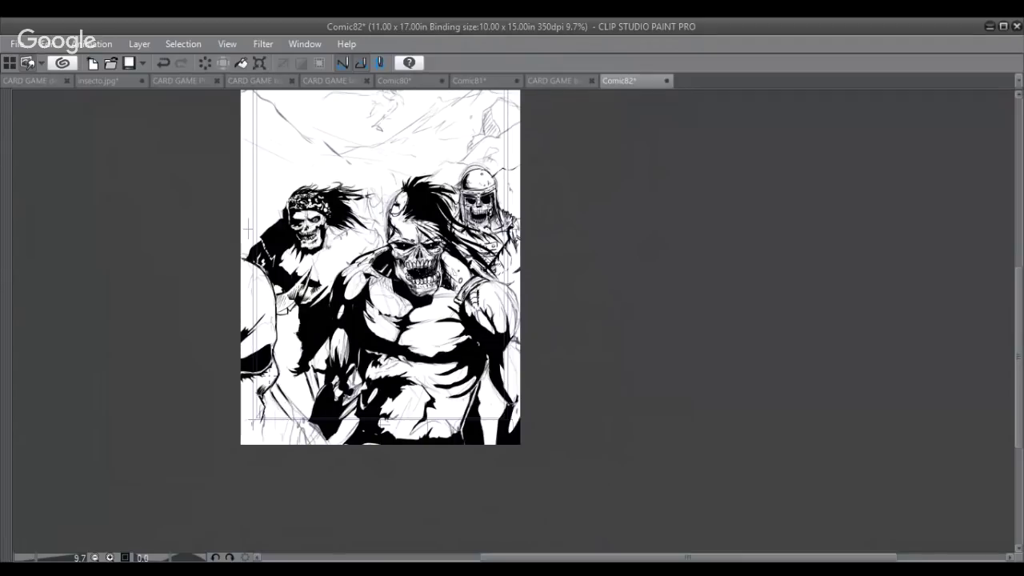
{"action": "mouse_move", "coordinate": [268, 407]}
{"action": "left_mouse_down"}
{"action": "mouse_move", "coordinate": [277, 422]}
{"action": "mouse_move", "coordinate": [269, 414]}
{"action": "left_mouse_up"}
{"action": "mouse_move", "coordinate": [291, 400]}
{"action": "left_mouse_down"}
{"action": "mouse_move", "coordinate": [296, 443]}
{"action": "mouse_move", "coordinate": [284, 412]}
{"action": "mouse_move", "coordinate": [296, 421]}
{"action": "left_mouse_up"}
{"action": "mouse_move", "coordinate": [312, 416]}
{"action": "left_mouse_down"}
{"action": "mouse_move", "coordinate": [305, 427]}
{"action": "mouse_move", "coordinate": [323, 443]}
{"action": "mouse_move", "coordinate": [295, 437]}
{"action": "mouse_move", "coordinate": [300, 443]}
{"action": "left_mouse_up"}
{"action": "left_click_drag", "start_coordinate": [313, 427], "coordinate": [297, 444]}
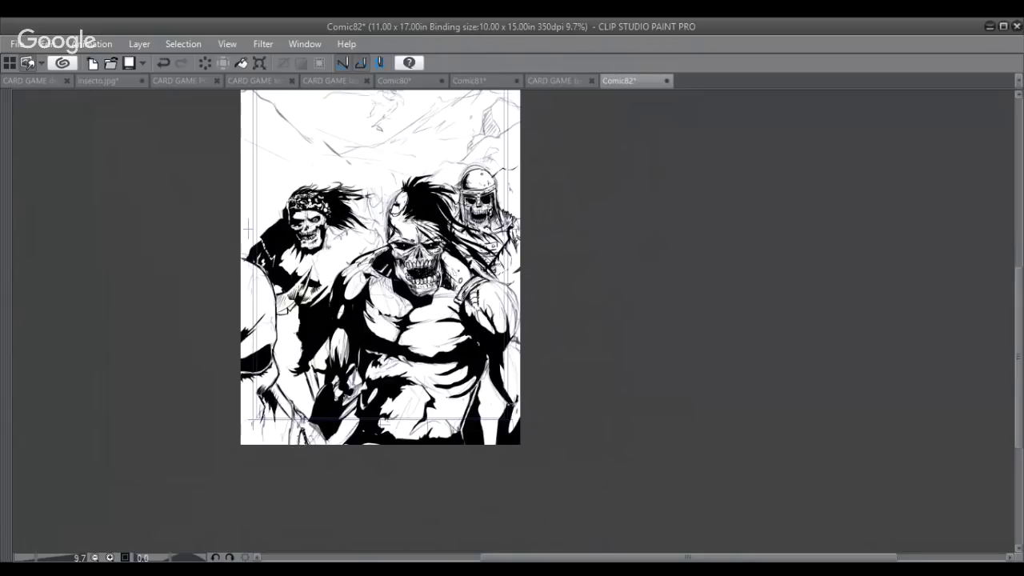
{"action": "mouse_move", "coordinate": [275, 405]}
{"action": "left_mouse_down"}
{"action": "mouse_move", "coordinate": [275, 427]}
{"action": "mouse_move", "coordinate": [264, 419]}
{"action": "mouse_move", "coordinate": [271, 438]}
{"action": "mouse_move", "coordinate": [293, 440]}
{"action": "mouse_move", "coordinate": [285, 432]}
{"action": "mouse_move", "coordinate": [278, 448]}
{"action": "mouse_move", "coordinate": [259, 432]}
{"action": "left_mouse_up"}
- Add hatching to the central zombie's chest muscles and ink shading on his banded shoulder and outer arm
{"action": "left_click_drag", "start_coordinate": [398, 345], "coordinate": [408, 343]}
{"action": "left_click_drag", "start_coordinate": [406, 348], "coordinate": [414, 341]}
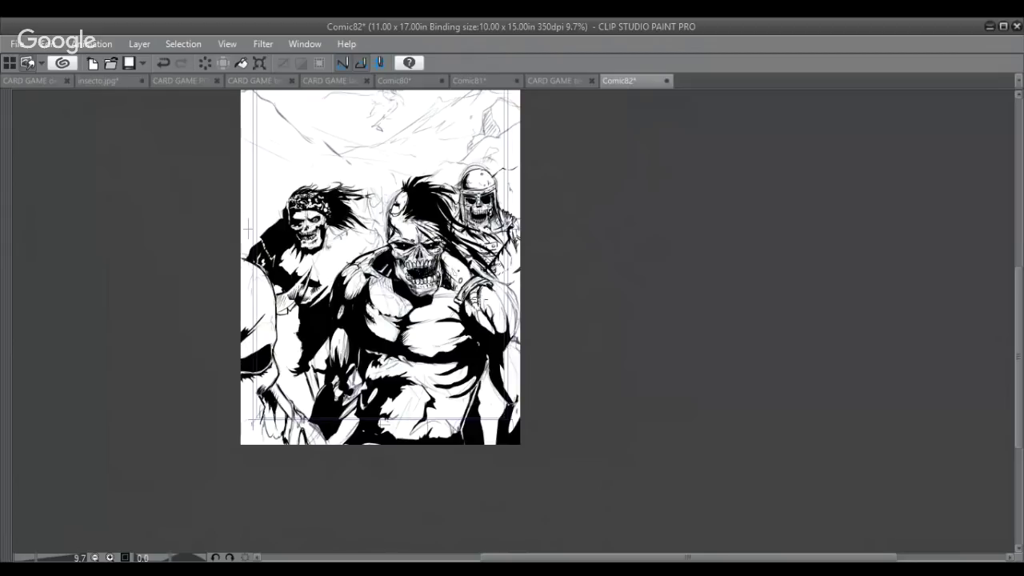
{"action": "mouse_move", "coordinate": [480, 299]}
{"action": "left_mouse_down"}
{"action": "mouse_move", "coordinate": [497, 323]}
{"action": "mouse_move", "coordinate": [497, 310]}
{"action": "mouse_move", "coordinate": [465, 318]}
{"action": "mouse_move", "coordinate": [486, 331]}
{"action": "left_mouse_up"}
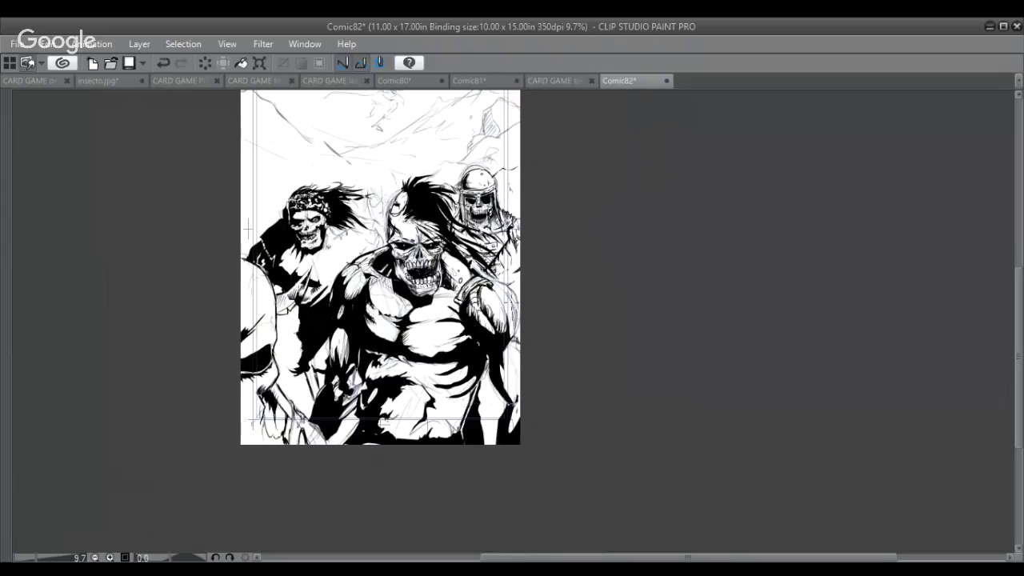
{"action": "mouse_move", "coordinate": [511, 293]}
{"action": "left_mouse_down"}
{"action": "mouse_move", "coordinate": [501, 310]}
{"action": "mouse_move", "coordinate": [510, 297]}
{"action": "mouse_move", "coordinate": [511, 311]}
{"action": "mouse_move", "coordinate": [494, 308]}
{"action": "mouse_move", "coordinate": [519, 319]}
{"action": "mouse_move", "coordinate": [509, 315]}
{"action": "left_mouse_up"}
{"action": "mouse_move", "coordinate": [507, 358]}
{"action": "left_mouse_down"}
{"action": "mouse_move", "coordinate": [503, 393]}
{"action": "mouse_move", "coordinate": [514, 401]}
{"action": "left_mouse_up"}
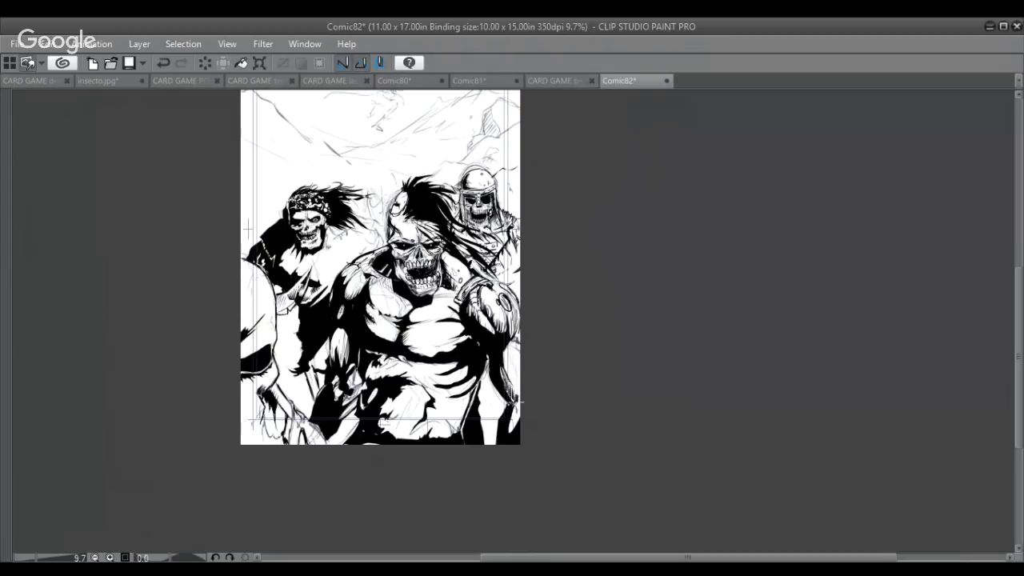
{"action": "left_click_drag", "start_coordinate": [515, 340], "coordinate": [502, 367]}
{"action": "mouse_move", "coordinate": [385, 275]}
{"action": "left_mouse_down"}
{"action": "mouse_move", "coordinate": [380, 289]}
{"action": "mouse_move", "coordinate": [398, 316]}
{"action": "left_mouse_up"}
{"action": "mouse_move", "coordinate": [374, 273]}
{"action": "left_mouse_down"}
{"action": "mouse_move", "coordinate": [363, 287]}
{"action": "mouse_move", "coordinate": [376, 296]}
{"action": "mouse_move", "coordinate": [363, 295]}
{"action": "mouse_move", "coordinate": [371, 315]}
{"action": "mouse_move", "coordinate": [389, 318]}
{"action": "mouse_move", "coordinate": [364, 330]}
{"action": "mouse_move", "coordinate": [381, 340]}
{"action": "left_mouse_up"}
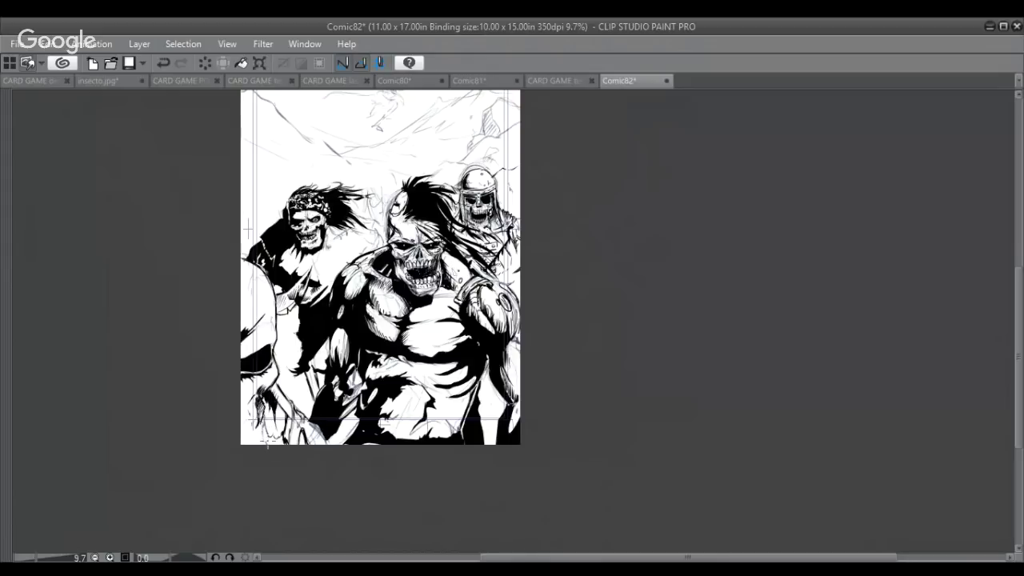
- Hatch the shoulder and hand of the zombie at the page's left edge and draw small ovals on the central zombie's chest
{"action": "left_click_drag", "start_coordinate": [262, 328], "coordinate": [264, 288]}
{"action": "mouse_move", "coordinate": [263, 298]}
{"action": "left_mouse_down"}
{"action": "mouse_move", "coordinate": [267, 328]}
{"action": "mouse_move", "coordinate": [246, 320]}
{"action": "mouse_move", "coordinate": [244, 264]}
{"action": "left_mouse_up"}
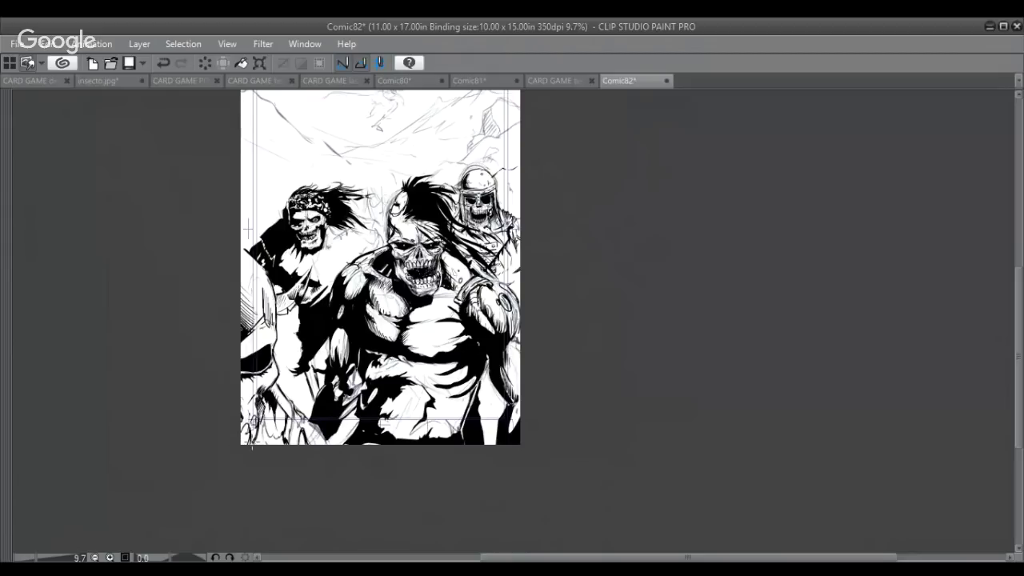
{"action": "left_click_drag", "start_coordinate": [261, 429], "coordinate": [264, 437]}
{"action": "mouse_move", "coordinate": [446, 328]}
{"action": "left_mouse_down"}
{"action": "mouse_move", "coordinate": [425, 331]}
{"action": "mouse_move", "coordinate": [436, 326]}
{"action": "left_mouse_up"}
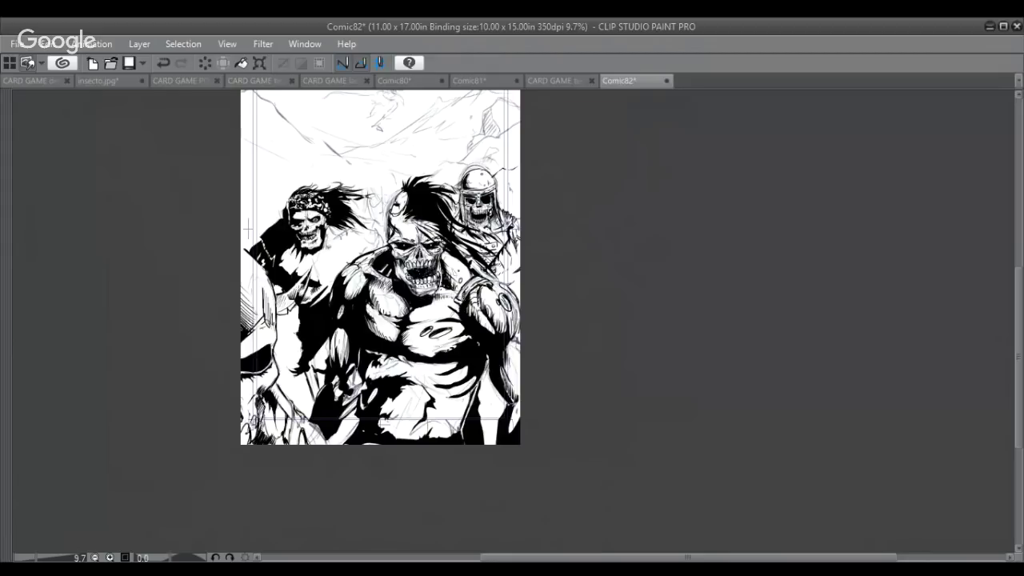
- Outline the rear zombie's shoulder and fill the gap between him and the central zombie's head with solid black
{"action": "left_click_drag", "start_coordinate": [353, 221], "coordinate": [366, 254]}
{"action": "mouse_move", "coordinate": [377, 197]}
{"action": "left_mouse_down"}
{"action": "mouse_move", "coordinate": [370, 207]}
{"action": "mouse_move", "coordinate": [387, 196]}
{"action": "left_mouse_up"}
{"action": "mouse_move", "coordinate": [395, 196]}
{"action": "left_mouse_down"}
{"action": "mouse_move", "coordinate": [381, 194]}
{"action": "mouse_move", "coordinate": [371, 231]}
{"action": "left_mouse_up"}
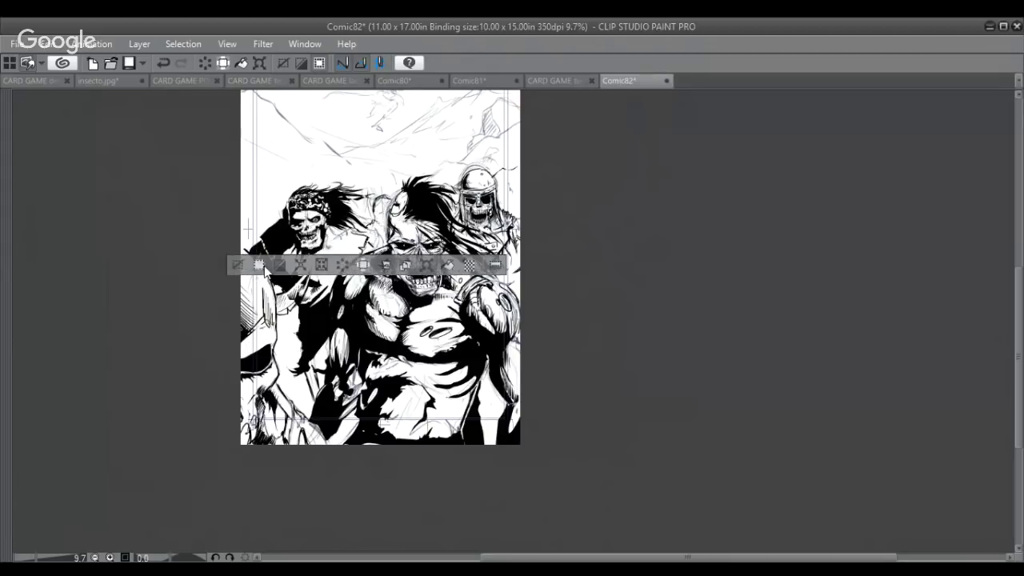
{"action": "key", "text": "ctrl+d"}
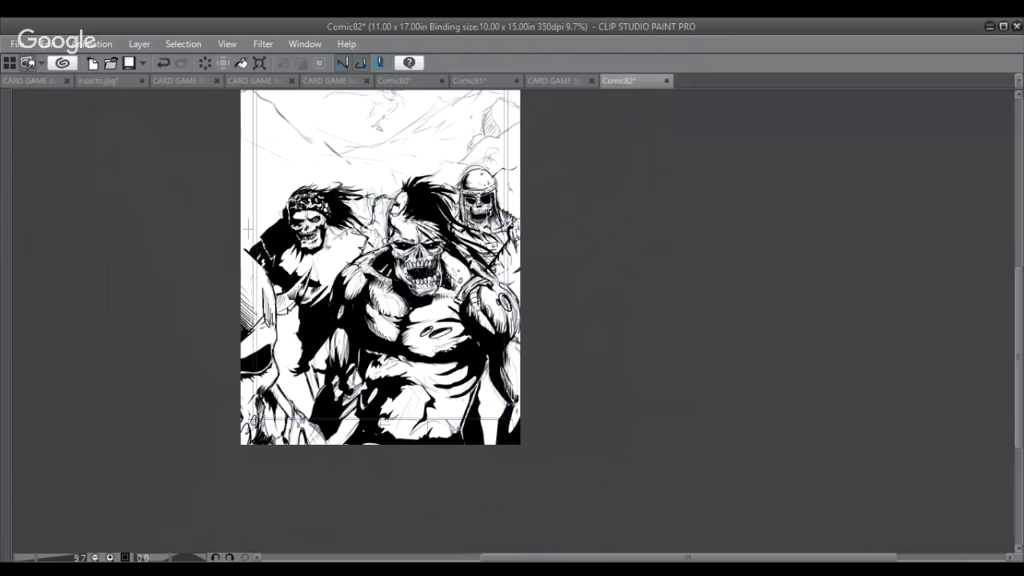
{"action": "left_click", "coordinate": [387, 206]}
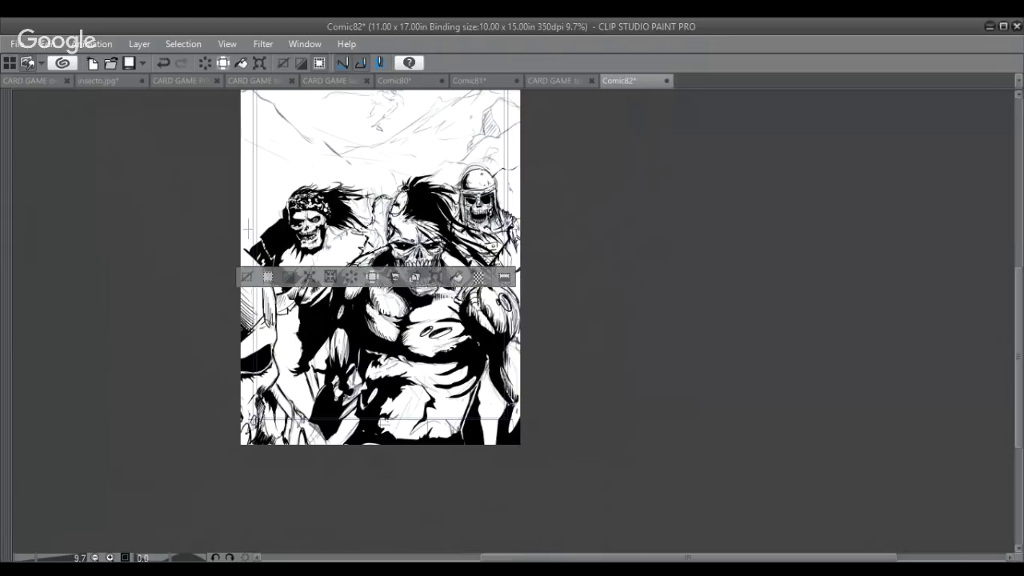
{"action": "left_click", "coordinate": [456, 277]}
{"action": "left_click", "coordinate": [248, 277]}
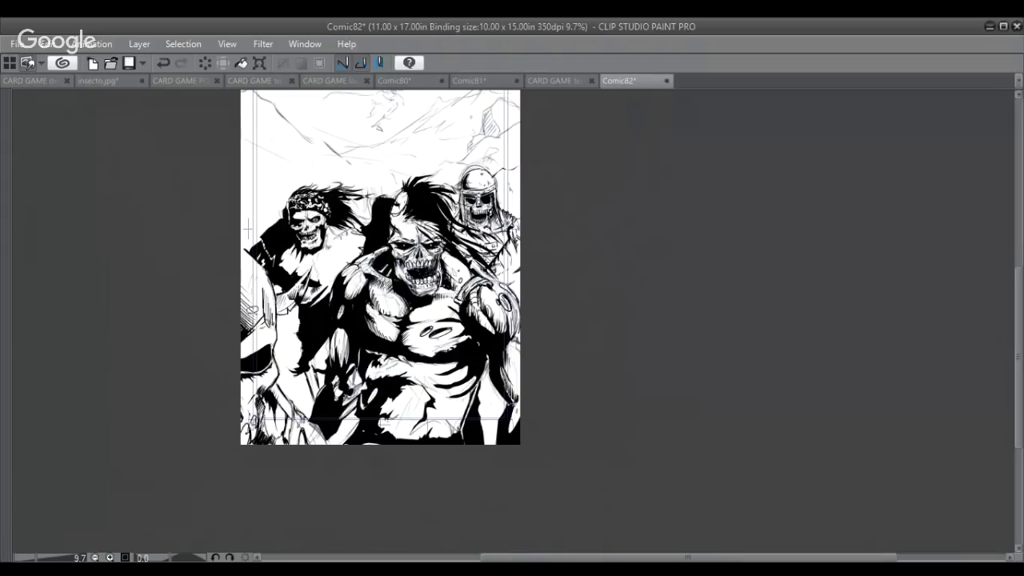
- Fill the small gap behind the bandana-wearing zombie's hair with black, and lasso and deselect a shadow area on the left-edge zombie
{"action": "mouse_move", "coordinate": [370, 199]}
{"action": "left_mouse_down"}
{"action": "mouse_move", "coordinate": [360, 198]}
{"action": "mouse_move", "coordinate": [377, 216]}
{"action": "mouse_move", "coordinate": [366, 225]}
{"action": "left_mouse_up"}
{"action": "left_click", "coordinate": [235, 239]}
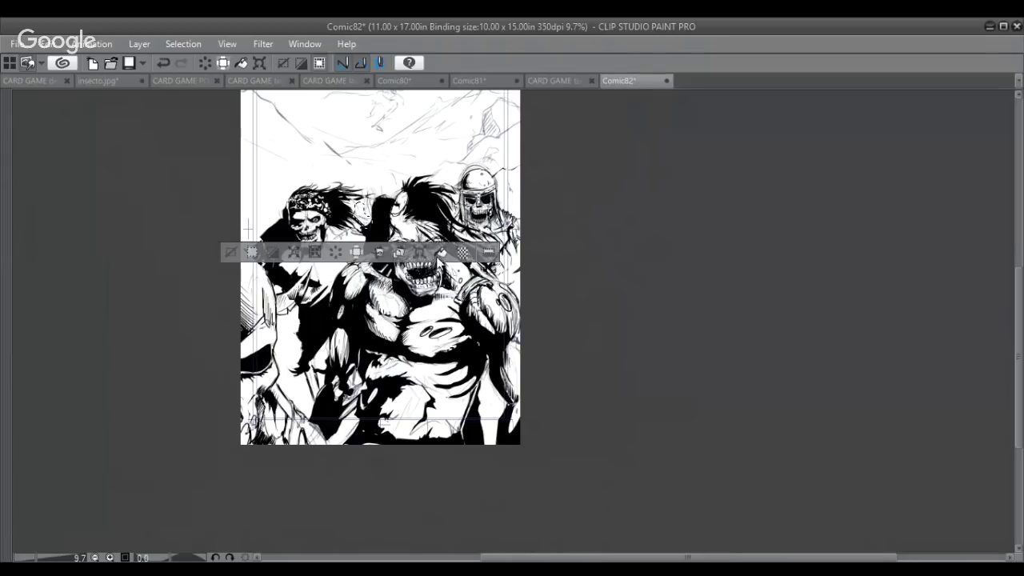
{"action": "left_click", "coordinate": [232, 253]}
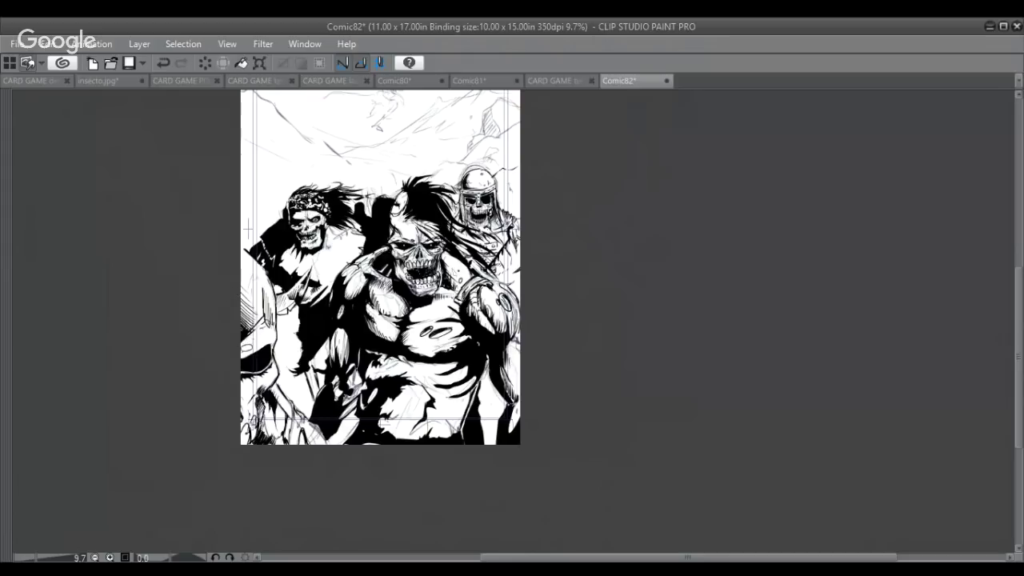
{"action": "mouse_move", "coordinate": [247, 349]}
{"action": "left_mouse_down"}
{"action": "mouse_move", "coordinate": [262, 343]}
{"action": "mouse_move", "coordinate": [247, 352]}
{"action": "left_mouse_up"}
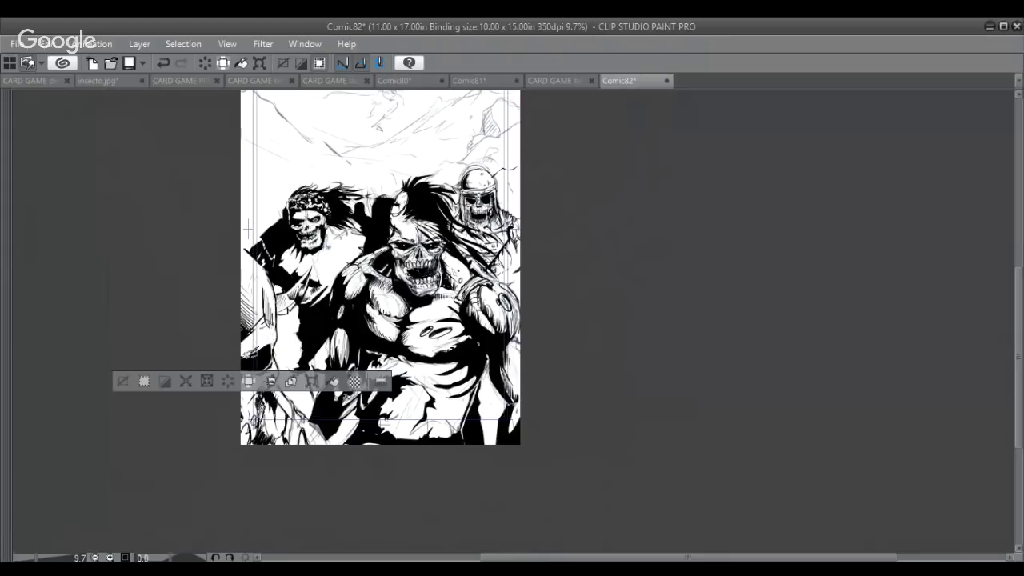
{"action": "left_click", "coordinate": [122, 381]}
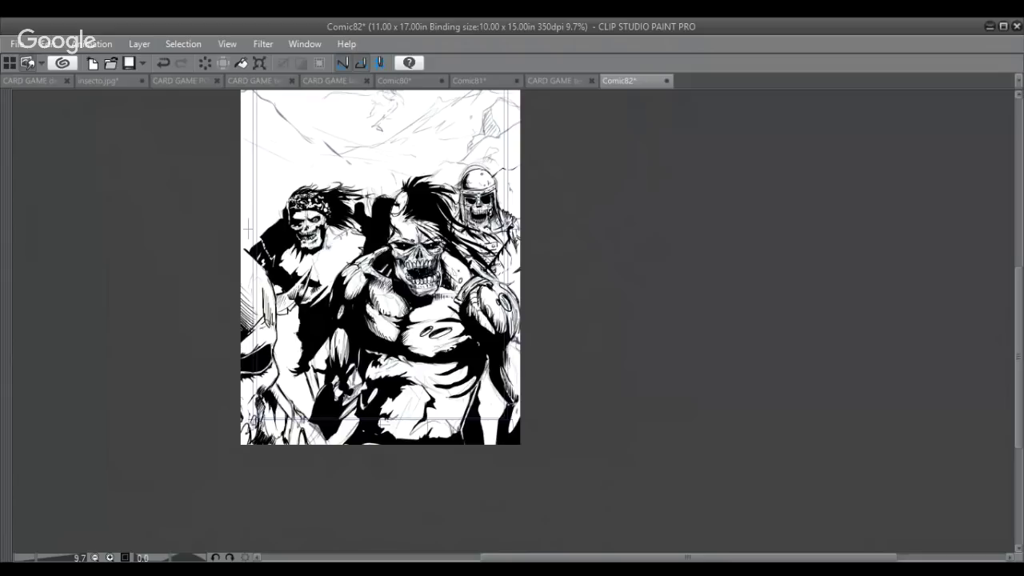
{"action": "mouse_move", "coordinate": [361, 145]}
{"action": "left_mouse_down"}
{"action": "mouse_move", "coordinate": [376, 277]}
{"action": "mouse_move", "coordinate": [449, 235]}
{"action": "left_mouse_up"}
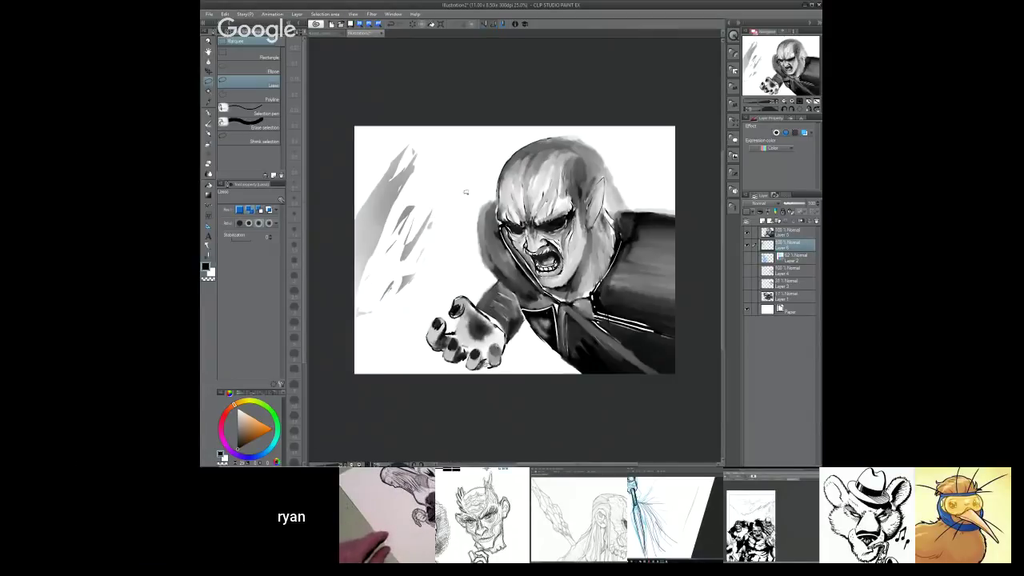
- Lasso jagged shard-shaped areas in the vampire's background, around his outstretched hand, along the canvas's left edge and above his back shoulder
{"action": "mouse_move", "coordinate": [454, 213]}
{"action": "left_mouse_down"}
{"action": "mouse_move", "coordinate": [436, 286]}
{"action": "mouse_move", "coordinate": [453, 247]}
{"action": "mouse_move", "coordinate": [425, 264]}
{"action": "left_mouse_up"}
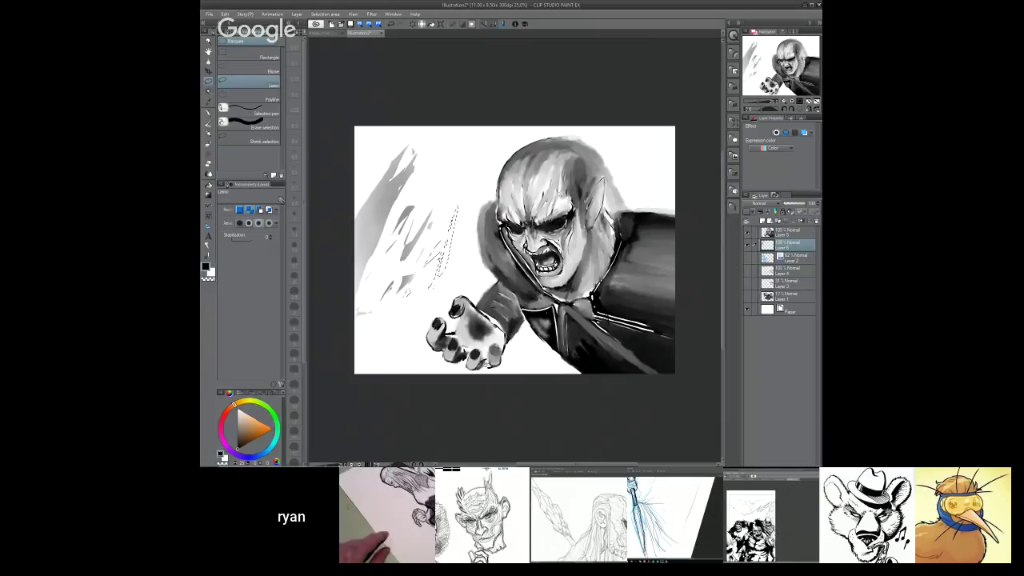
{"action": "mouse_move", "coordinate": [646, 178]}
{"action": "left_mouse_down"}
{"action": "mouse_move", "coordinate": [652, 160]}
{"action": "mouse_move", "coordinate": [676, 196]}
{"action": "mouse_move", "coordinate": [647, 176]}
{"action": "left_mouse_up"}
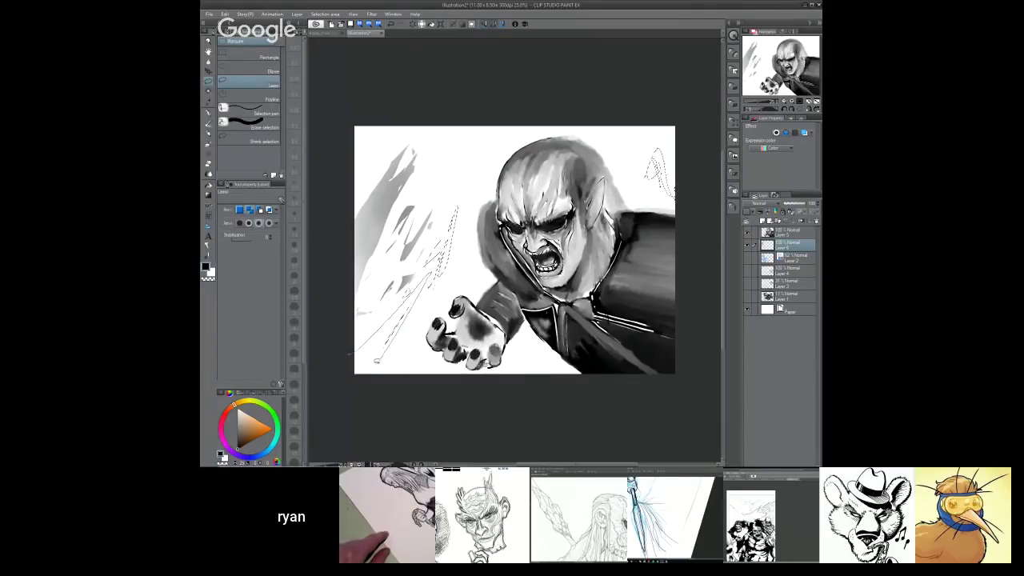
{"action": "mouse_move", "coordinate": [376, 361]}
{"action": "left_mouse_down"}
{"action": "mouse_move", "coordinate": [390, 369]}
{"action": "mouse_move", "coordinate": [355, 329]}
{"action": "mouse_move", "coordinate": [381, 341]}
{"action": "left_mouse_up"}
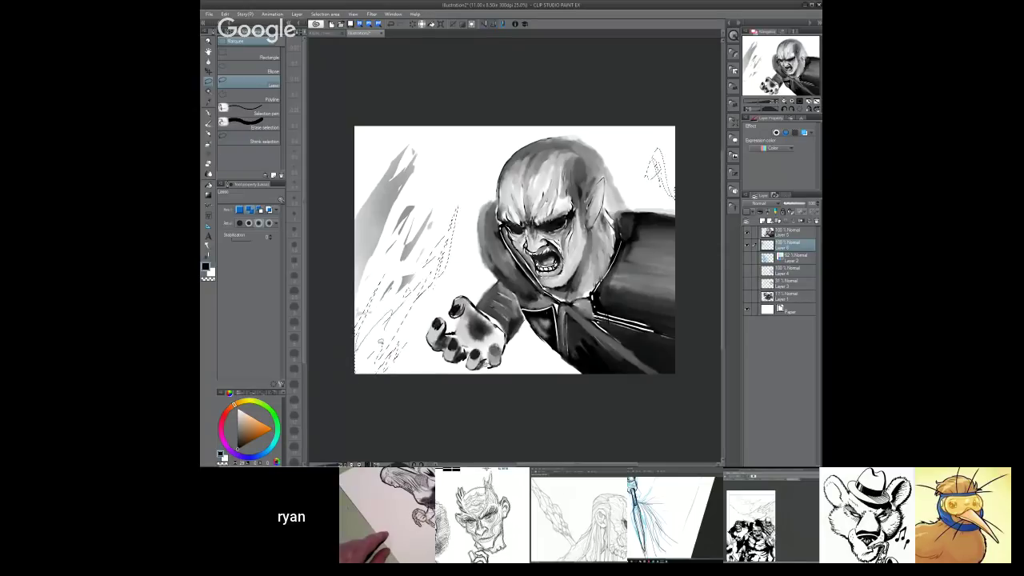
{"action": "left_click_drag", "start_coordinate": [354, 192], "coordinate": [365, 177]}
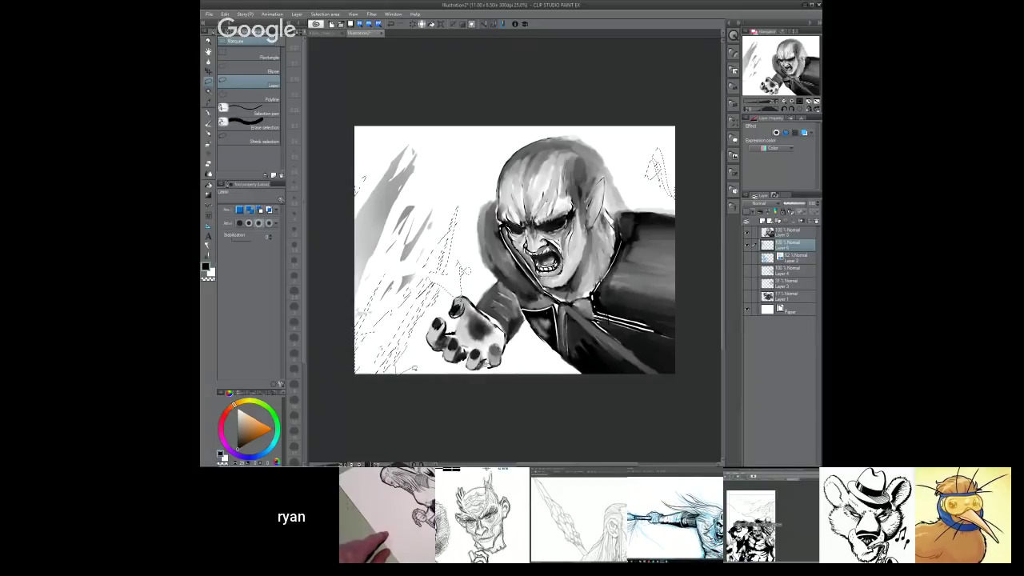
{"action": "left_click_drag", "start_coordinate": [414, 369], "coordinate": [524, 353]}
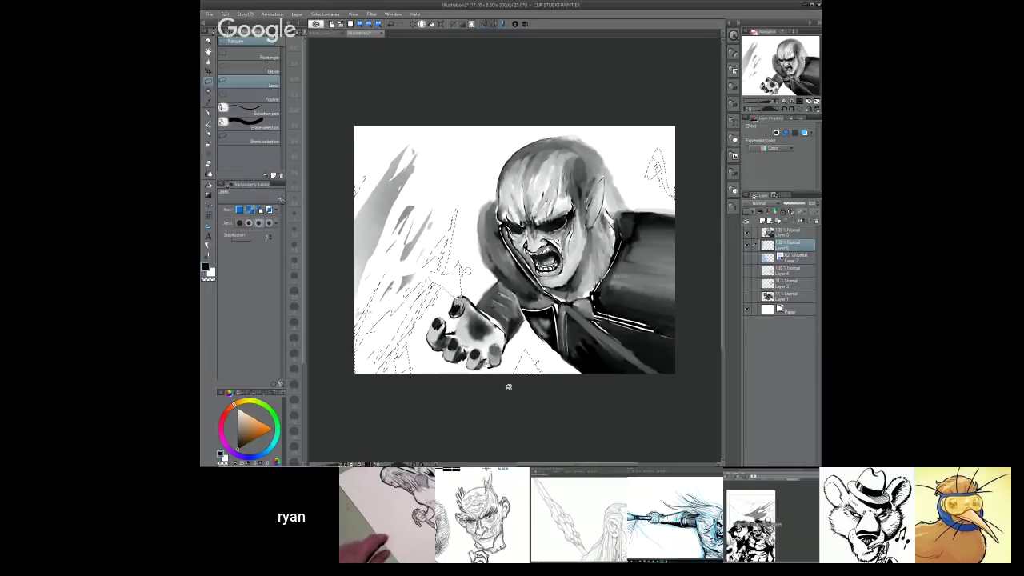
- Shade the selected background shards grey with the Soft airbrush and clear the selection
{"action": "key", "text": "b"}
{"action": "key", "text": "b"}
{"action": "left_click_drag", "start_coordinate": [421, 240], "coordinate": [360, 400]}
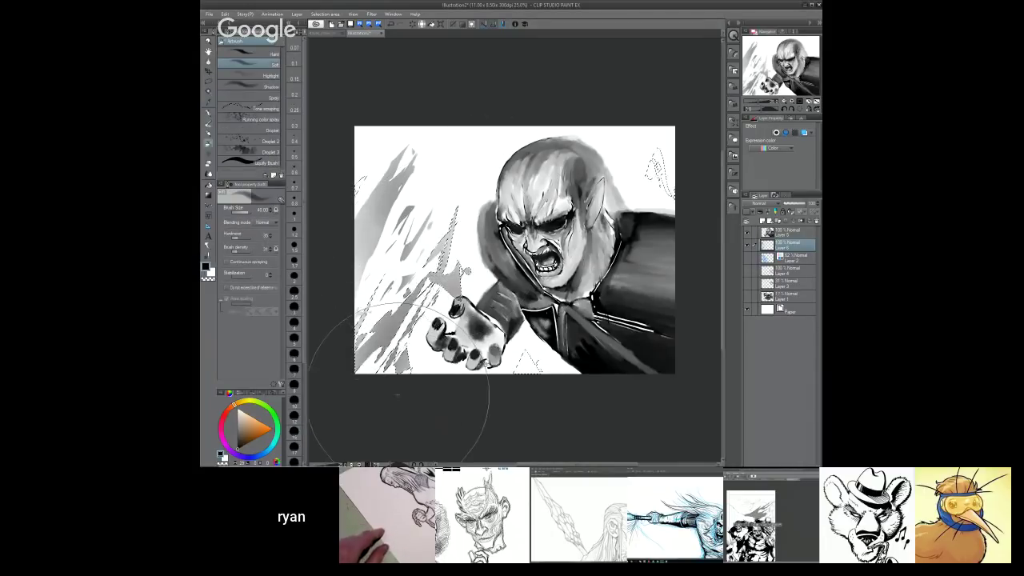
{"action": "left_click_drag", "start_coordinate": [578, 368], "coordinate": [495, 406]}
{"action": "mouse_move", "coordinate": [640, 164]}
{"action": "left_mouse_down"}
{"action": "mouse_move", "coordinate": [673, 185]}
{"action": "mouse_move", "coordinate": [631, 235]}
{"action": "left_mouse_up"}
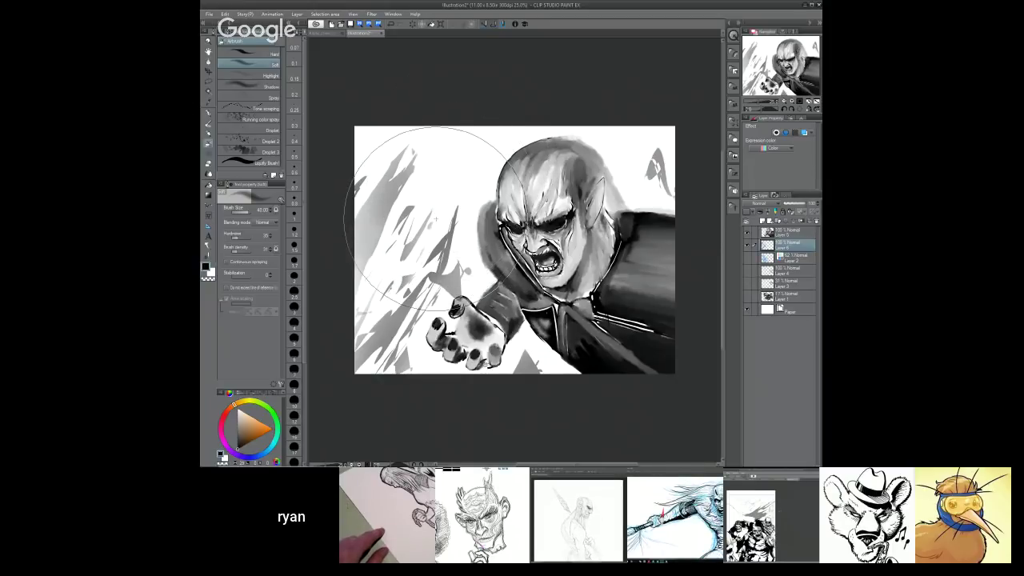
- Toggle the vampire layer's visibility and try the Fingertip blending brush at size 5 on the background shards
{"action": "key", "text": "p"}
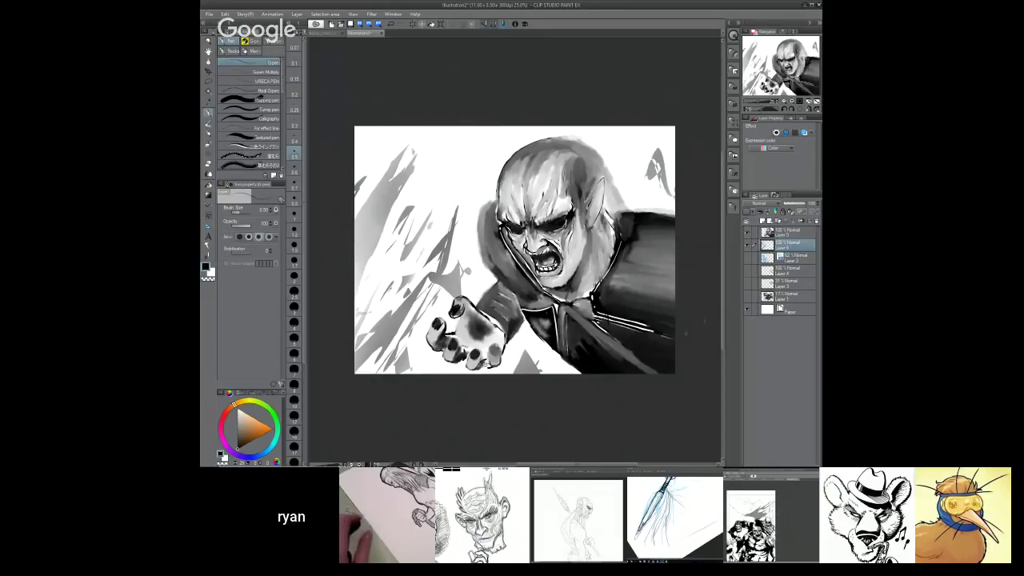
{"action": "left_click", "coordinate": [747, 233]}
{"action": "left_click", "coordinate": [747, 233]}
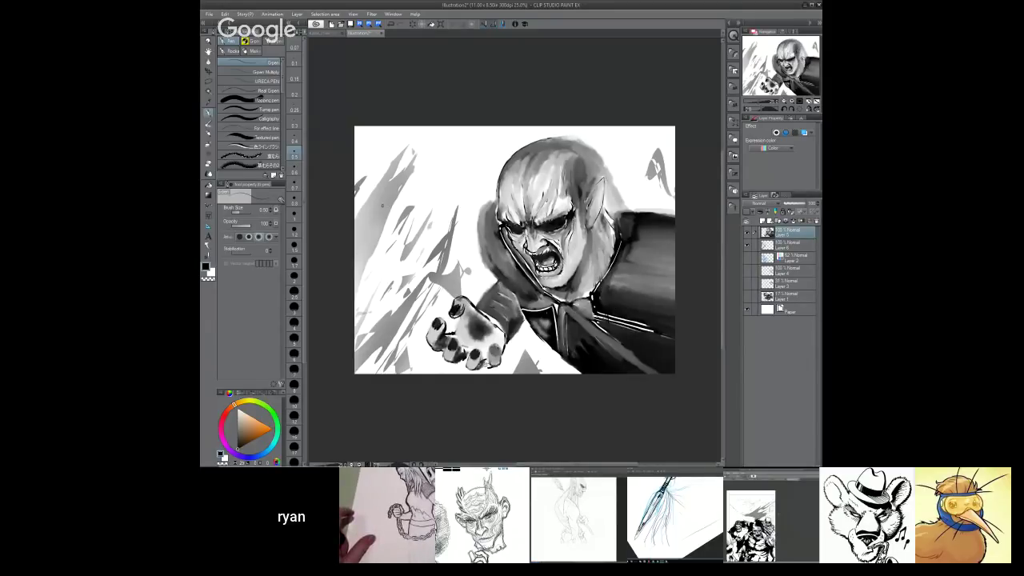
{"action": "key", "text": "j"}
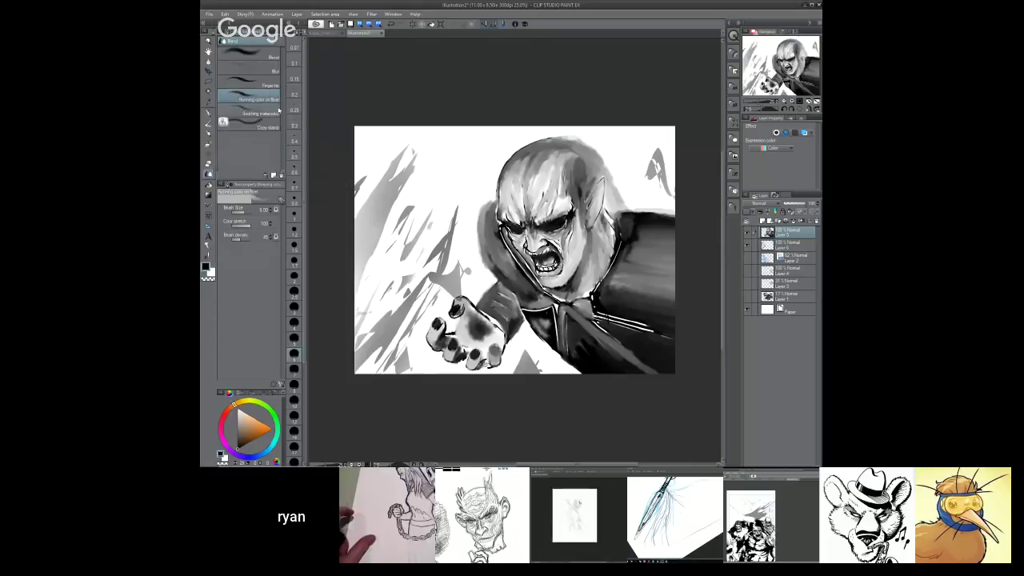
{"action": "left_click", "coordinate": [269, 95]}
{"action": "left_click", "coordinate": [269, 84]}
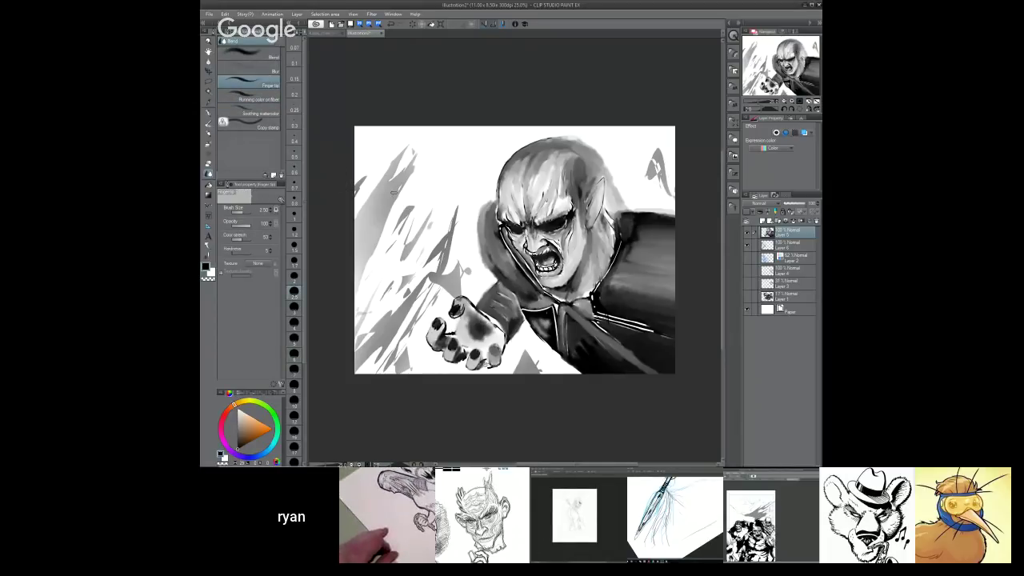
{"action": "key", "text": "]"}
{"action": "key", "text": "]"}
{"action": "key", "text": "]"}
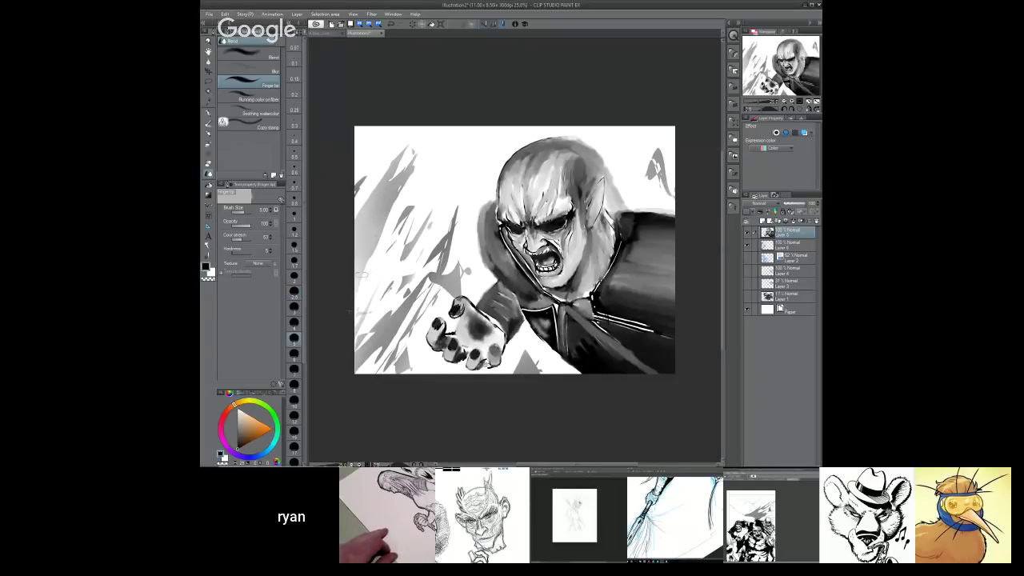
- On the shard layer, soften the upper shards left of the vampire with the watercolor blending brush at size 10
{"action": "left_click", "coordinate": [795, 246]}
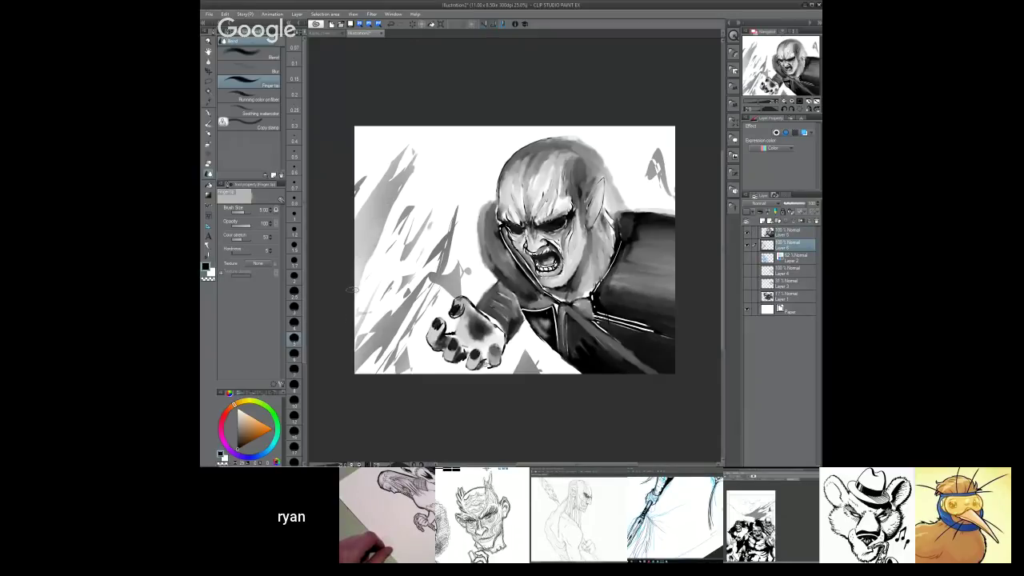
{"action": "left_click", "coordinate": [272, 100]}
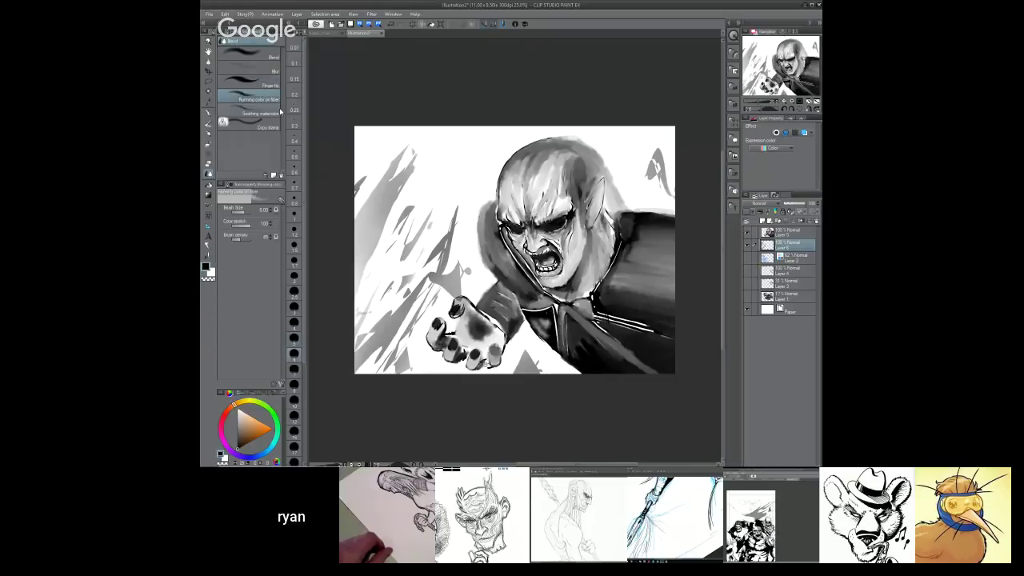
{"action": "left_click", "coordinate": [271, 112]}
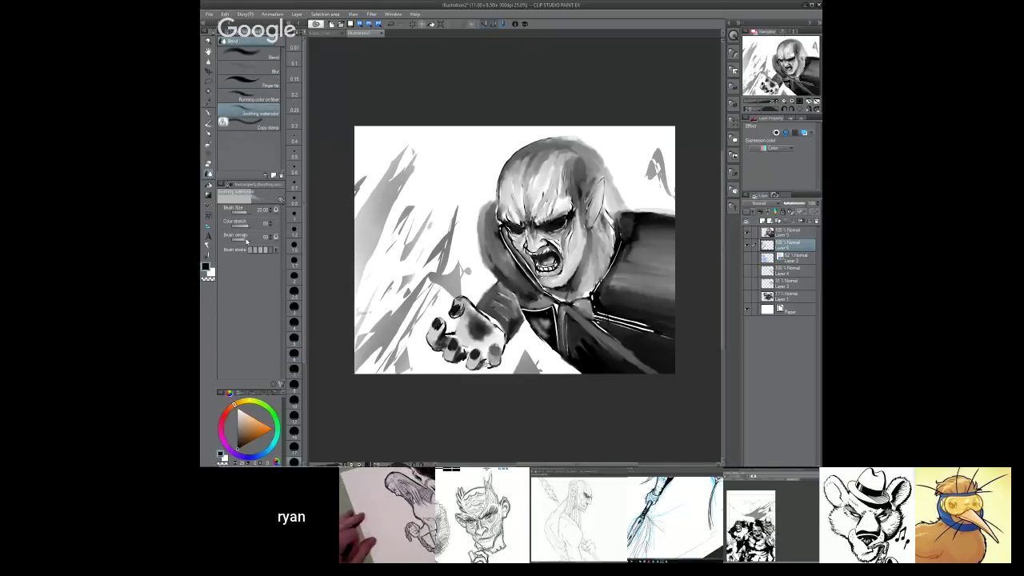
{"action": "key", "text": "bracketleft"}
{"action": "key", "text": "bracketleft"}
{"action": "key", "text": "bracketleft"}
{"action": "key", "text": "bracketleft"}
{"action": "key", "text": "bracketleft"}
{"action": "key", "text": "bracketleft"}
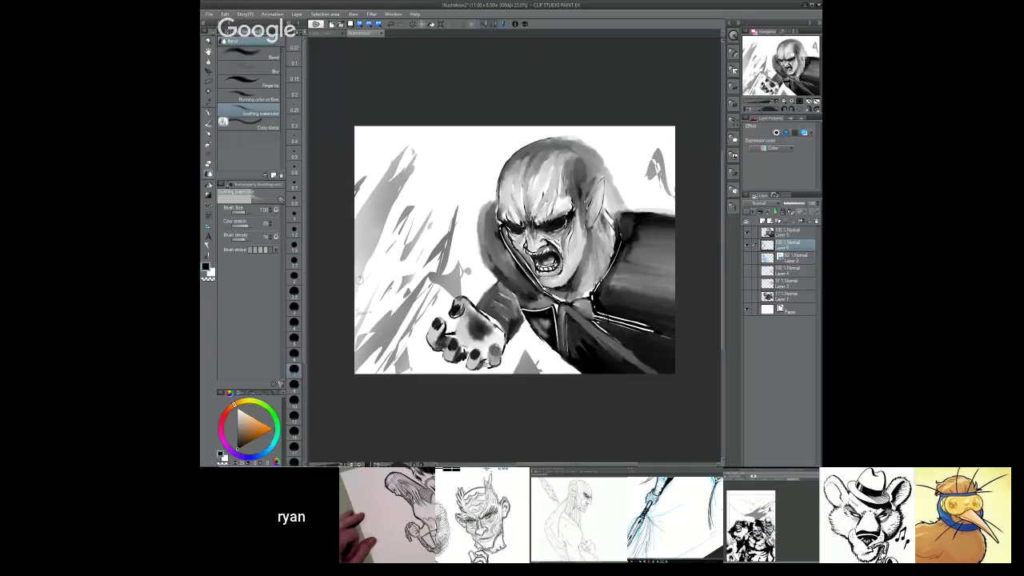
{"action": "key", "text": "bracketright"}
{"action": "key", "text": "bracketright"}
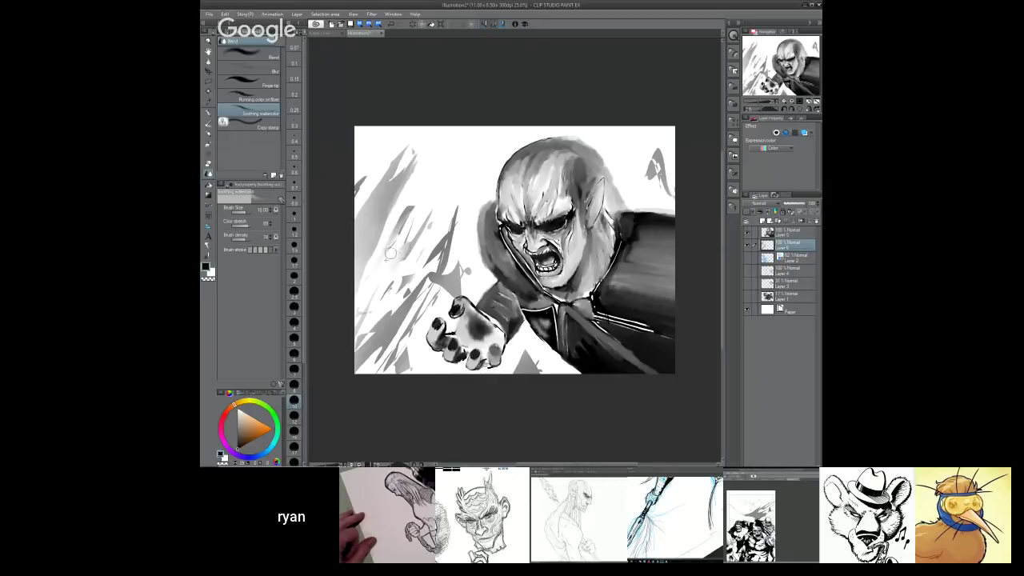
- Blend the lower-left shards beside the vampire's hand into soft diagonal streaks with the brush at size 15
{"action": "mouse_move", "coordinate": [369, 329]}
{"action": "left_mouse_down"}
{"action": "mouse_move", "coordinate": [357, 361]}
{"action": "mouse_move", "coordinate": [403, 302]}
{"action": "mouse_move", "coordinate": [373, 363]}
{"action": "left_mouse_up"}
{"action": "key", "text": "bracketright"}
{"action": "key", "text": "bracketright"}
{"action": "left_click_drag", "start_coordinate": [412, 312], "coordinate": [380, 362]}
{"action": "left_click_drag", "start_coordinate": [419, 306], "coordinate": [382, 366]}
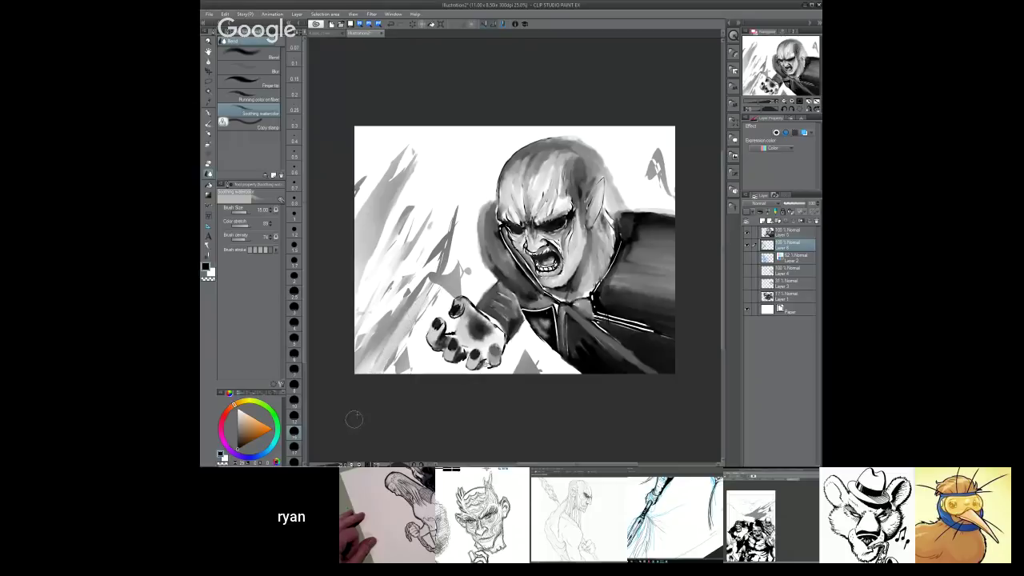
{"action": "mouse_move", "coordinate": [427, 285]}
{"action": "left_mouse_down"}
{"action": "mouse_move", "coordinate": [414, 306]}
{"action": "mouse_move", "coordinate": [454, 273]}
{"action": "mouse_move", "coordinate": [416, 332]}
{"action": "mouse_move", "coordinate": [456, 288]}
{"action": "mouse_move", "coordinate": [402, 356]}
{"action": "left_mouse_up"}
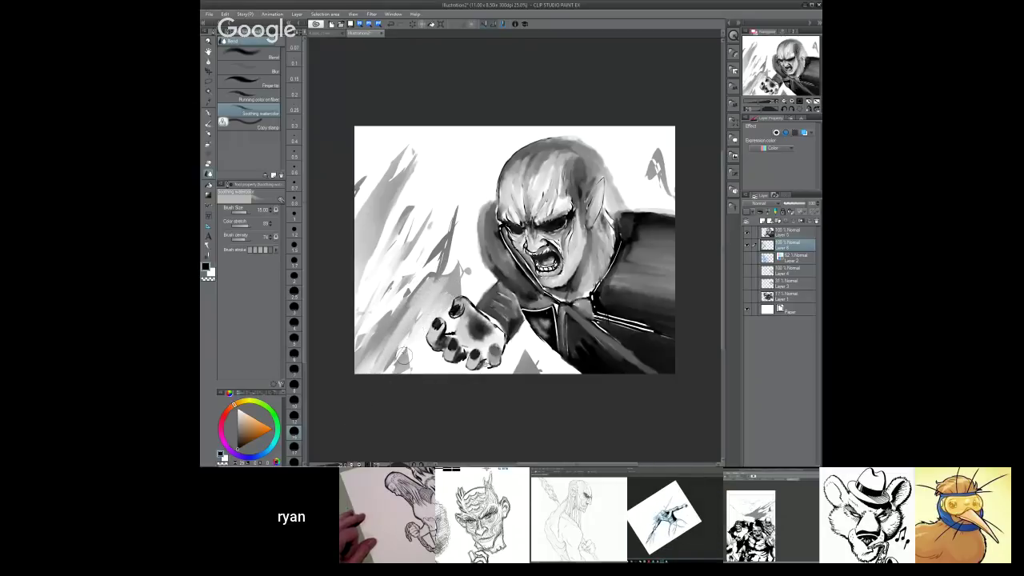
- Blend the middle shards between the vampire's hand and the canvas's left edge into smooth diagonal grey streaks
{"action": "left_click_drag", "start_coordinate": [406, 284], "coordinate": [383, 326]}
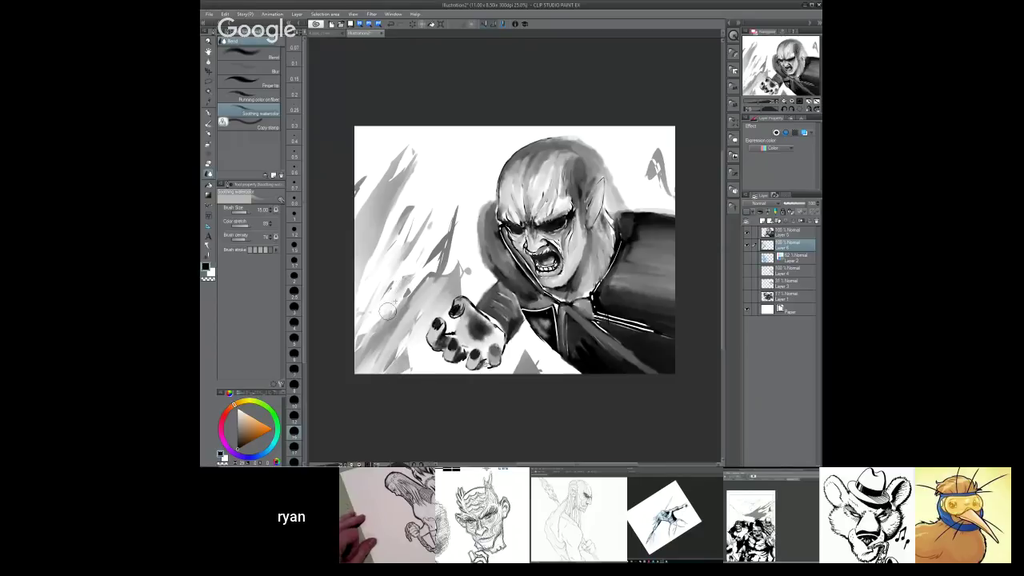
{"action": "left_click_drag", "start_coordinate": [439, 253], "coordinate": [390, 305]}
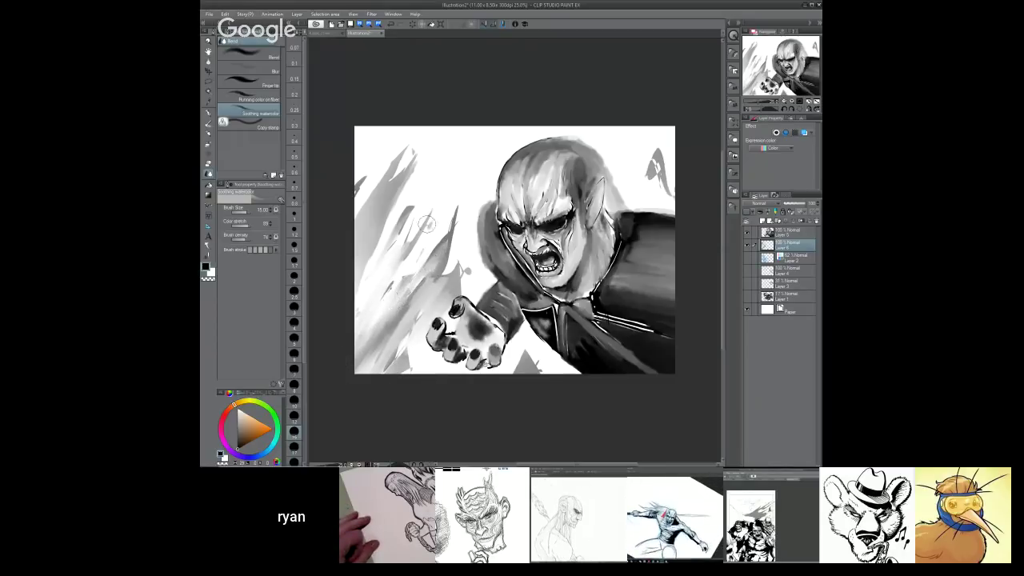
{"action": "left_click_drag", "start_coordinate": [427, 225], "coordinate": [392, 290]}
{"action": "left_click_drag", "start_coordinate": [408, 206], "coordinate": [391, 264]}
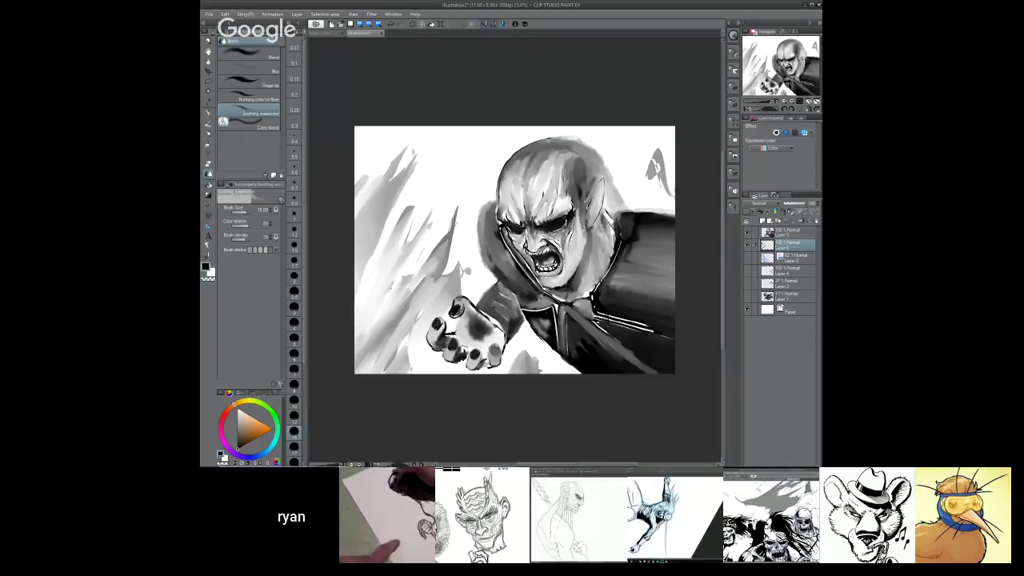
- On the vampire's layer, lasso his mouth and jaw and move them down with a transform to open the mouth wider
{"action": "key", "text": "alt+bracketright"}
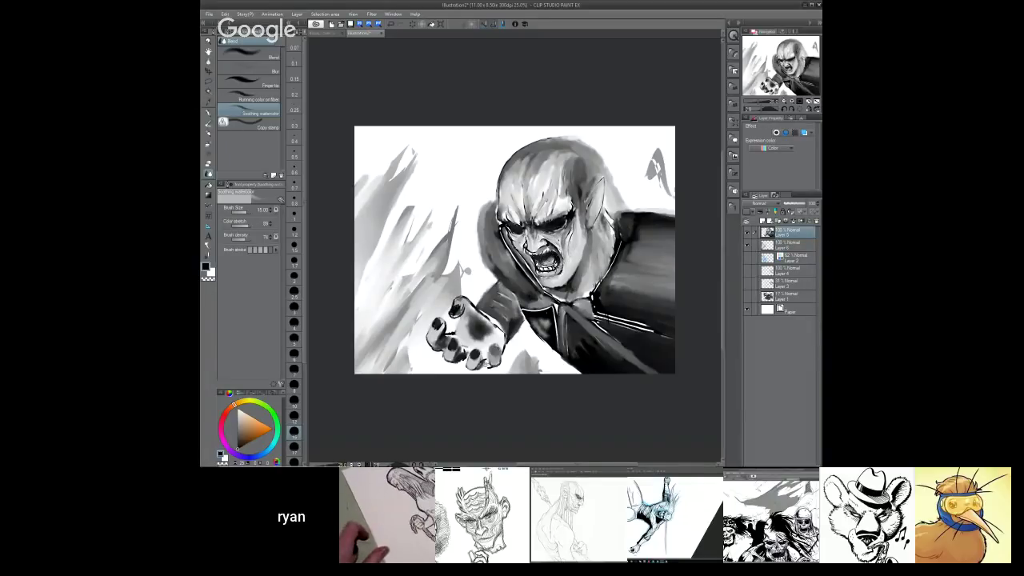
{"action": "key", "text": "m"}
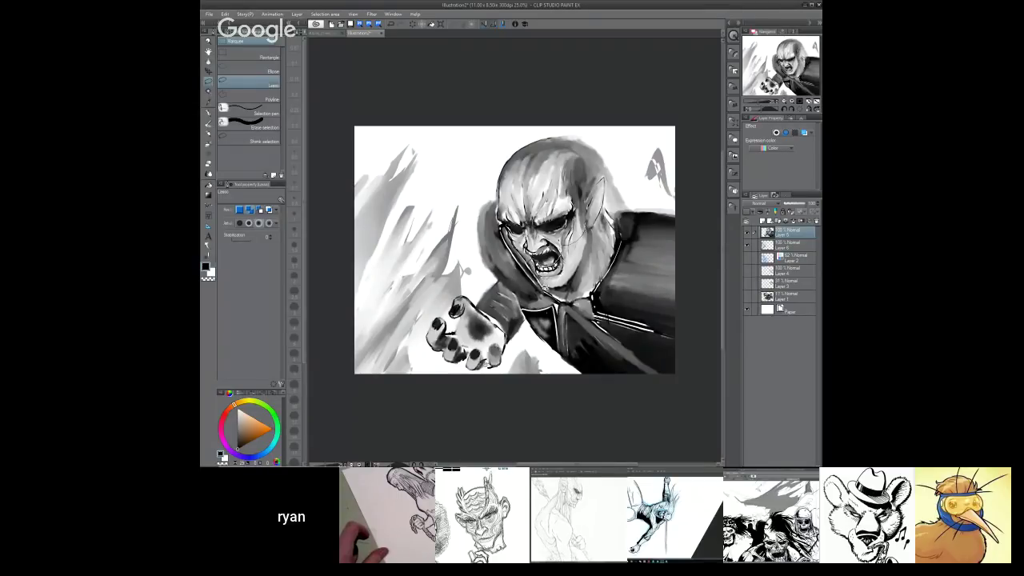
{"action": "left_click_drag", "start_coordinate": [574, 284], "coordinate": [592, 225]}
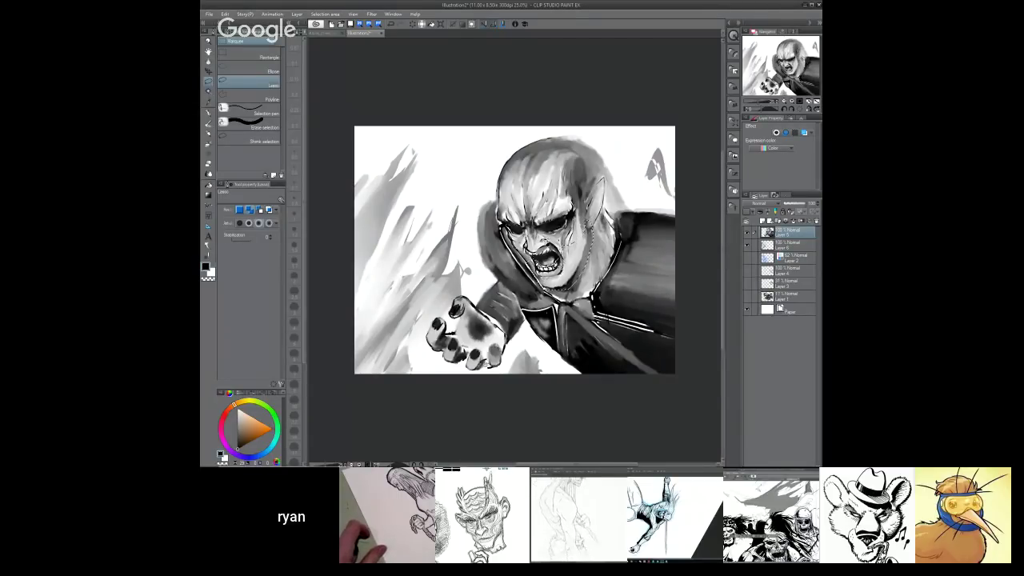
{"action": "key", "text": "ctrl+t"}
{"action": "left_click", "coordinate": [563, 290], "text": "ctrl"}
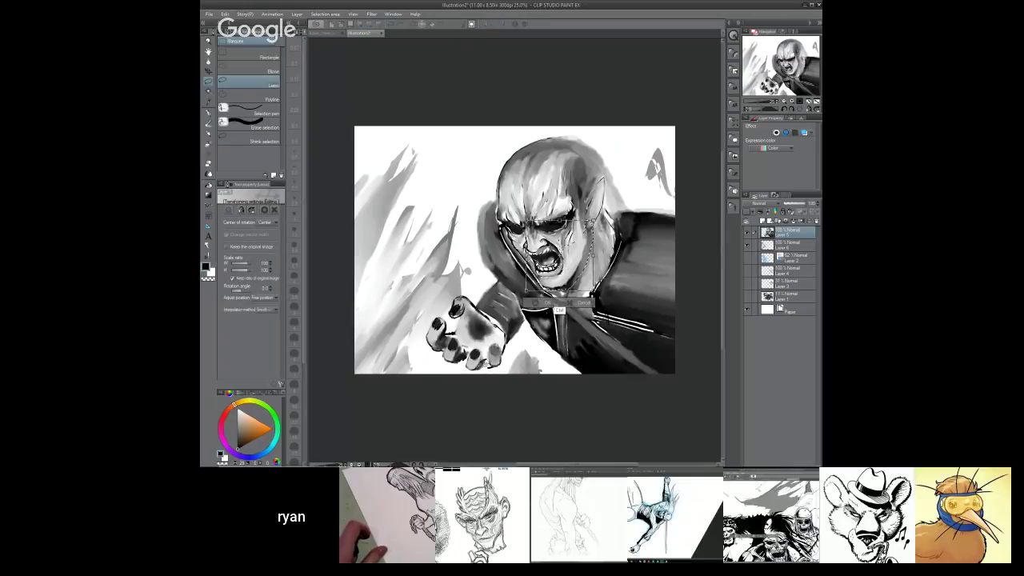
{"action": "left_click_drag", "start_coordinate": [560, 293], "coordinate": [564, 330]}
{"action": "key", "text": "Return"}
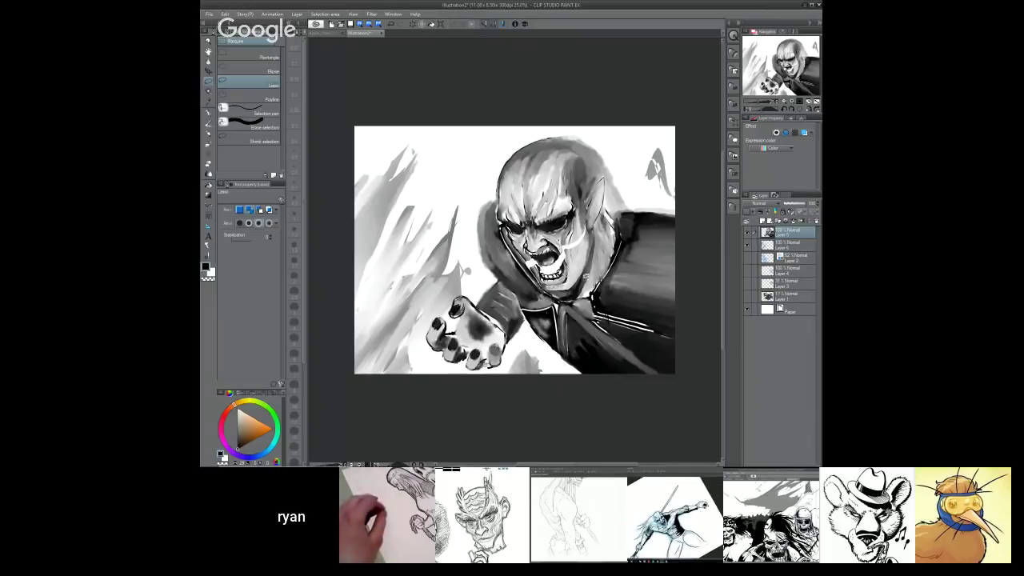
- Blend away the white gap across the vampire's cheek using a smaller watercolor blending brush
{"action": "key", "text": "p"}
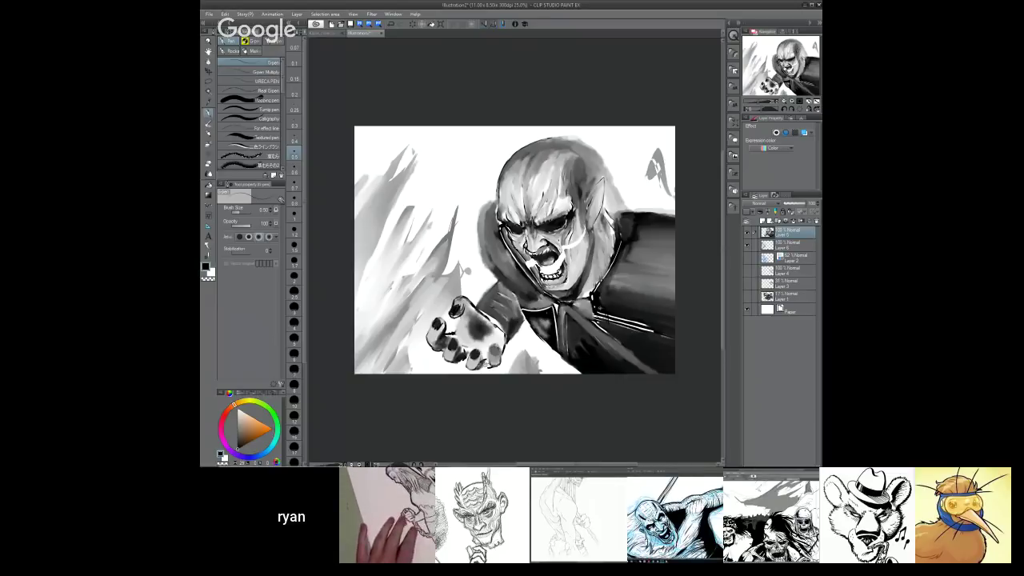
{"action": "key", "text": "j"}
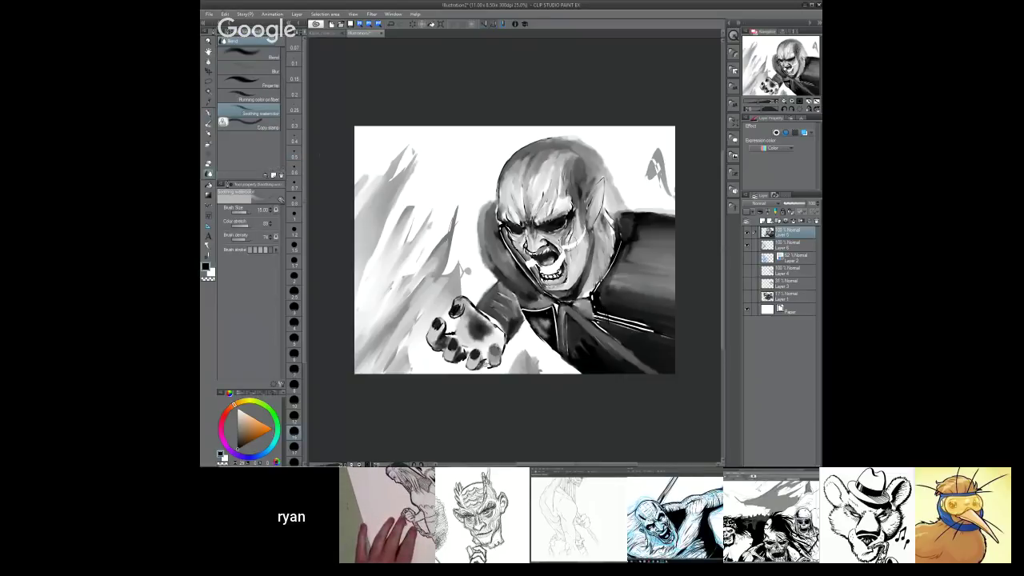
{"action": "key", "text": "bracketleft"}
{"action": "key", "text": "bracketleft"}
{"action": "key", "text": "bracketleft"}
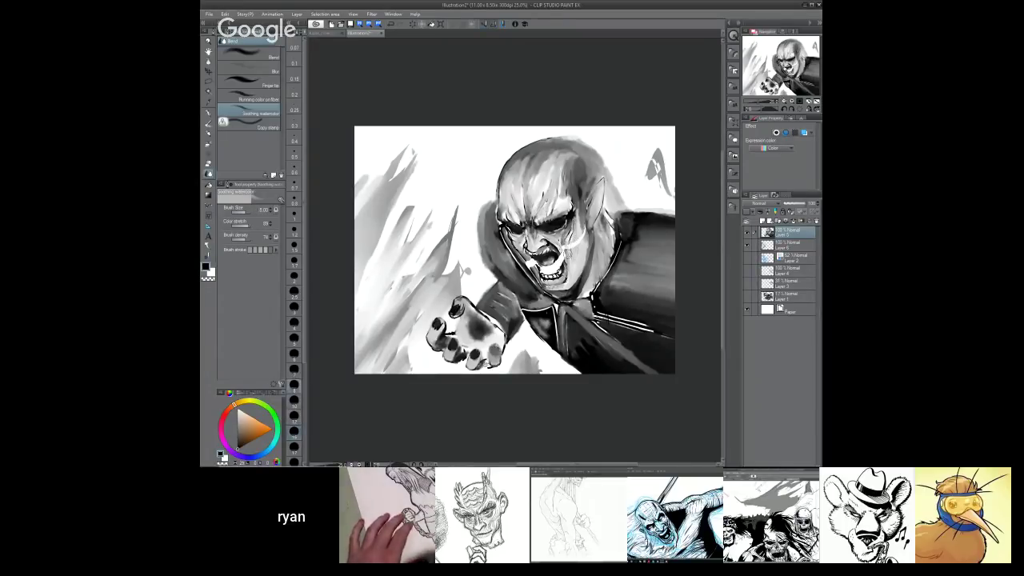
{"action": "mouse_move", "coordinate": [563, 249]}
{"action": "left_mouse_down"}
{"action": "mouse_move", "coordinate": [563, 260]}
{"action": "mouse_move", "coordinate": [558, 253]}
{"action": "left_mouse_up"}
{"action": "key", "text": "bracketleft"}
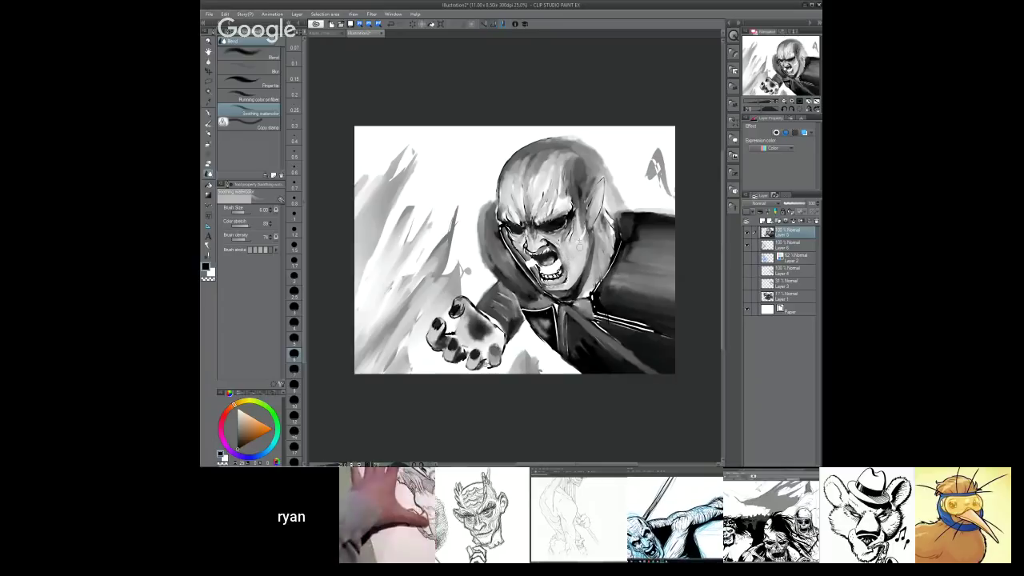
- Blend the remaining white gaps inside and beside the vampire's mouth, varying the brush size and ending at 5
{"action": "key", "text": "bracketleft"}
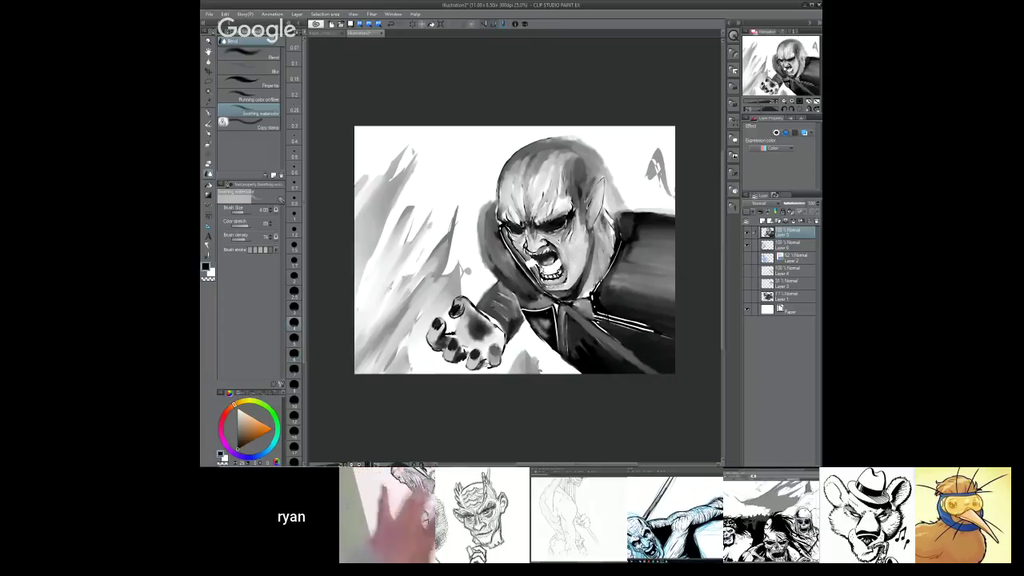
{"action": "key", "text": "bracketright"}
{"action": "key", "text": "bracketright"}
{"action": "key", "text": "bracketright"}
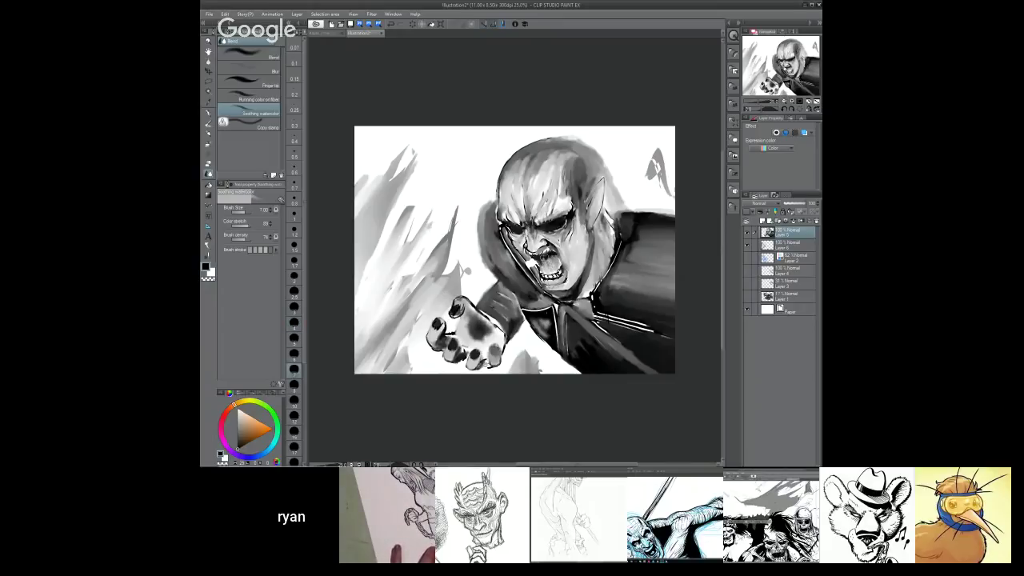
{"action": "key", "text": "bracketleft"}
{"action": "key", "text": "bracketleft"}
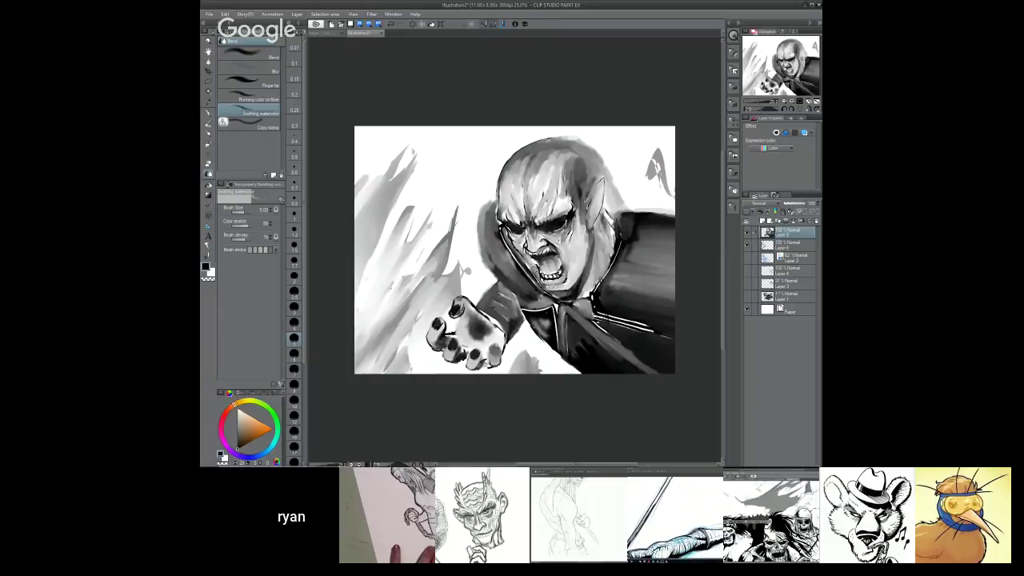
- Enlarge the watercolor blending brush to 17 and smear the top and back of the vampire's head outward into the background
{"action": "key", "text": "bracketleft"}
{"action": "key", "text": "bracketleft"}
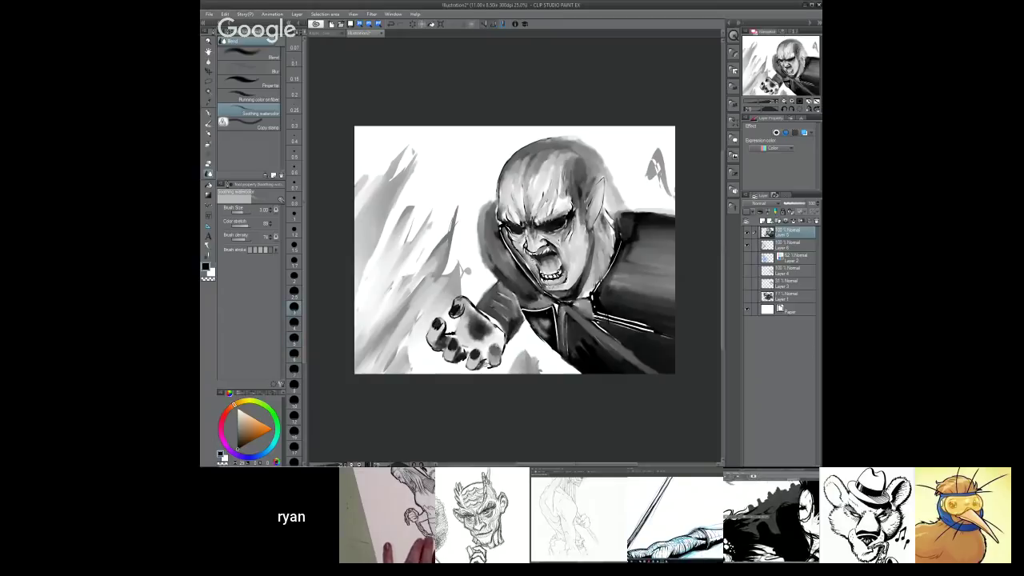
{"action": "key", "text": "bracketright"}
{"action": "key", "text": "bracketright"}
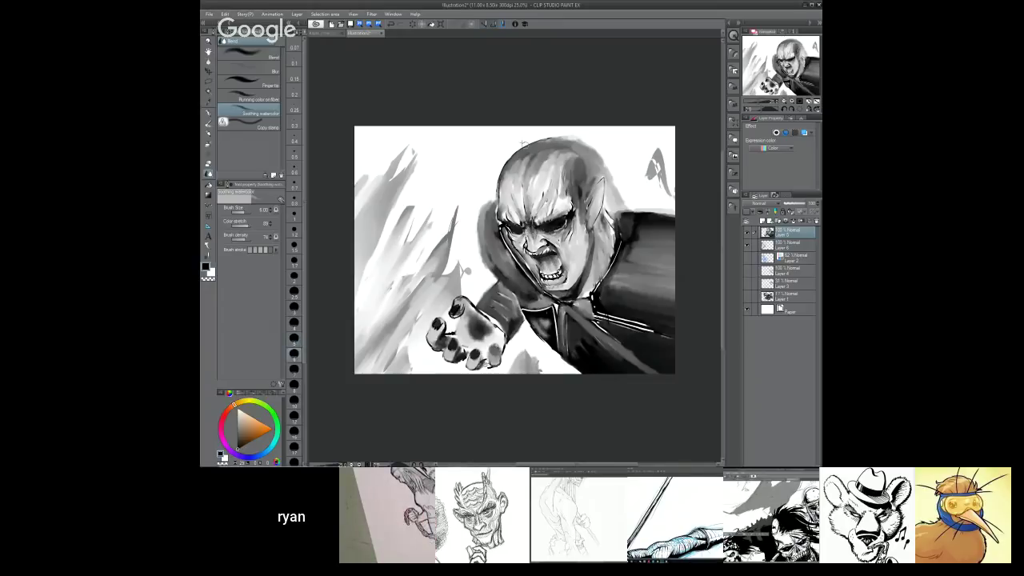
{"action": "key", "text": "bracketright"}
{"action": "key", "text": "bracketright"}
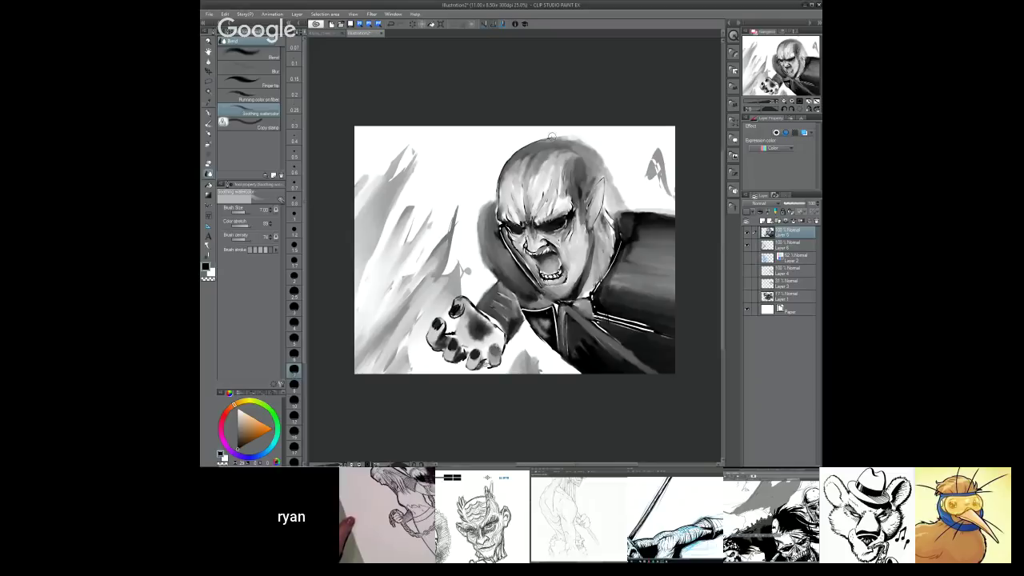
{"action": "key", "text": "]"}
{"action": "key", "text": "]"}
{"action": "key", "text": "]"}
{"action": "key", "text": "]"}
{"action": "key", "text": "]"}
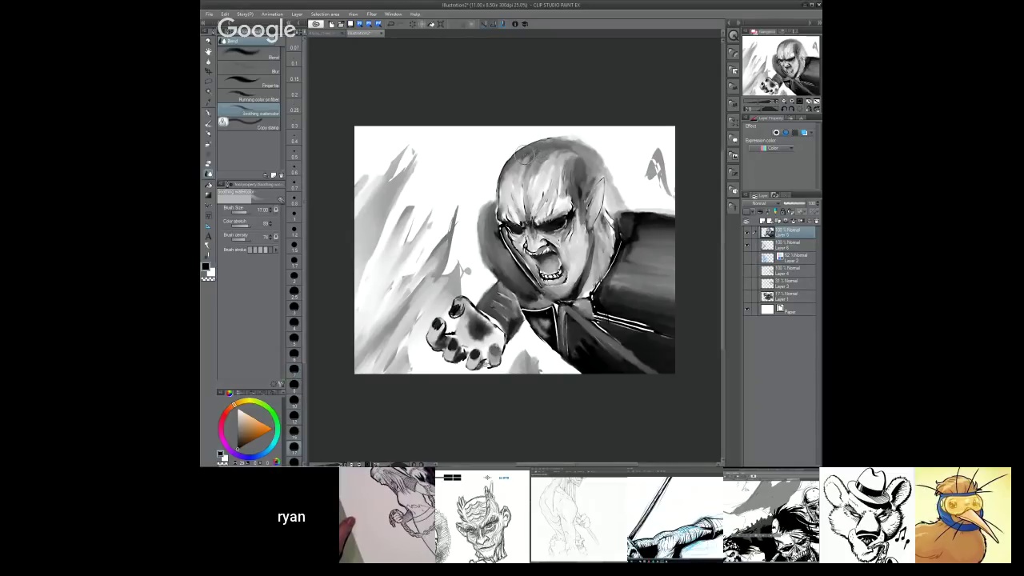
{"action": "left_click_drag", "start_coordinate": [560, 141], "coordinate": [608, 130]}
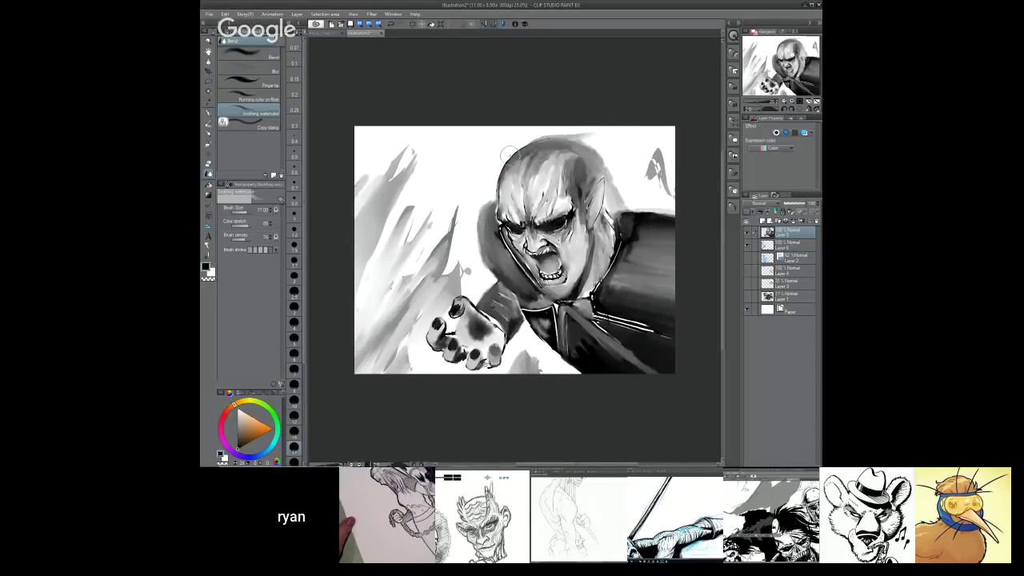
{"action": "mouse_move", "coordinate": [542, 143]}
{"action": "left_mouse_down"}
{"action": "mouse_move", "coordinate": [586, 115]}
{"action": "mouse_move", "coordinate": [559, 137]}
{"action": "left_mouse_up"}
{"action": "left_click_drag", "start_coordinate": [567, 176], "coordinate": [622, 132]}
{"action": "left_click_drag", "start_coordinate": [585, 167], "coordinate": [642, 136]}
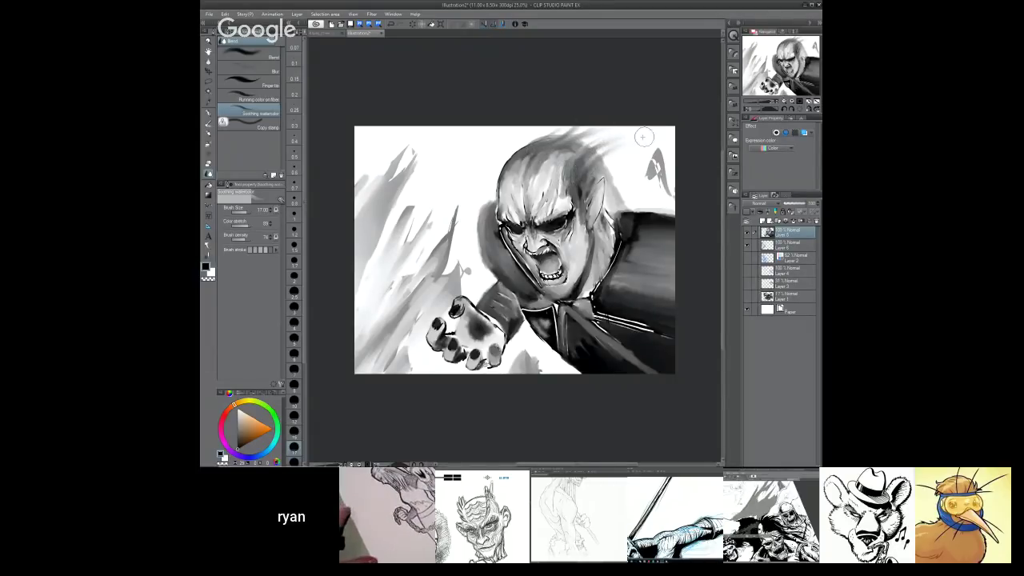
{"action": "left_click_drag", "start_coordinate": [601, 172], "coordinate": [640, 146]}
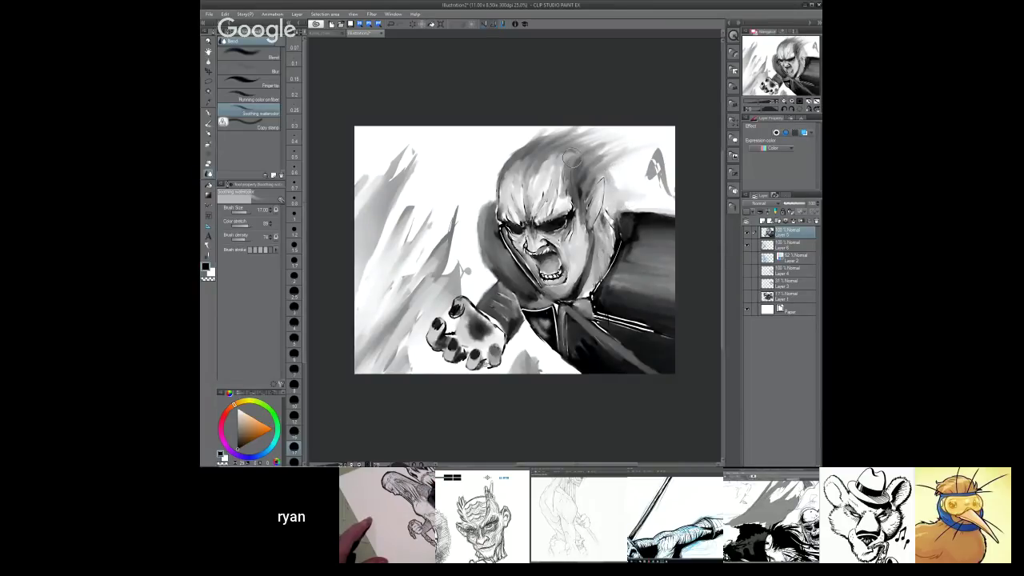
- Pull long grey streaks from the vampire's crown and ear across the white background to the small shard behind him
{"action": "left_click_drag", "start_coordinate": [571, 158], "coordinate": [627, 151]}
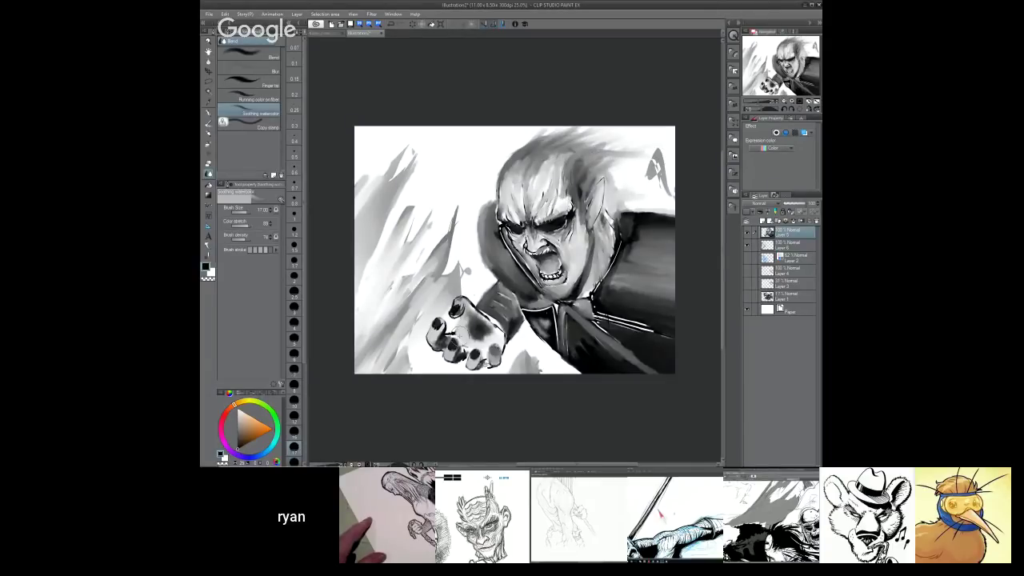
{"action": "left_click_drag", "start_coordinate": [565, 159], "coordinate": [653, 140]}
{"action": "left_click_drag", "start_coordinate": [544, 141], "coordinate": [614, 134]}
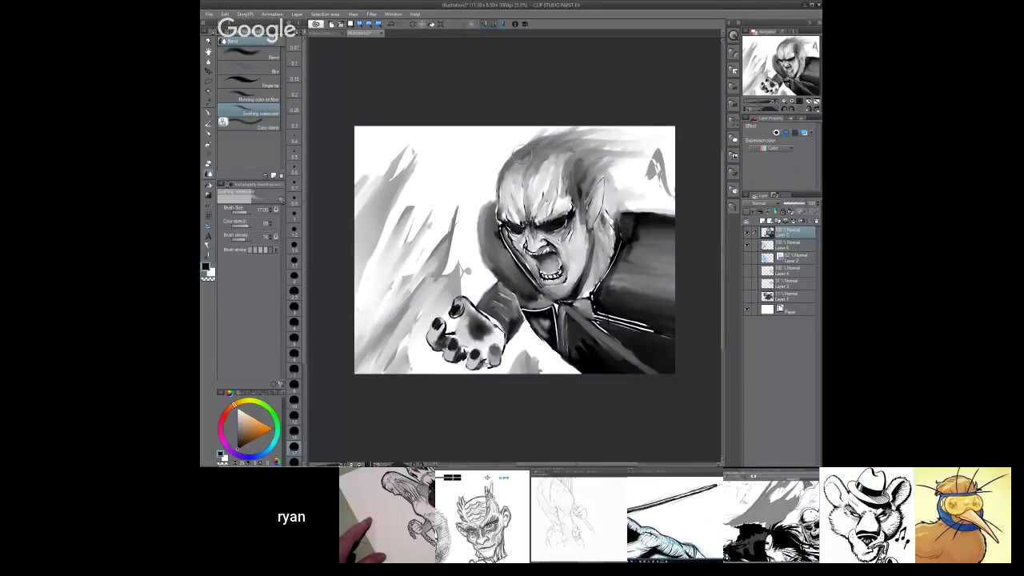
{"action": "left_click_drag", "start_coordinate": [521, 154], "coordinate": [651, 148]}
{"action": "left_click_drag", "start_coordinate": [555, 145], "coordinate": [659, 136]}
{"action": "mouse_move", "coordinate": [588, 150]}
{"action": "left_mouse_down"}
{"action": "mouse_move", "coordinate": [656, 143]}
{"action": "mouse_move", "coordinate": [667, 152]}
{"action": "left_mouse_up"}
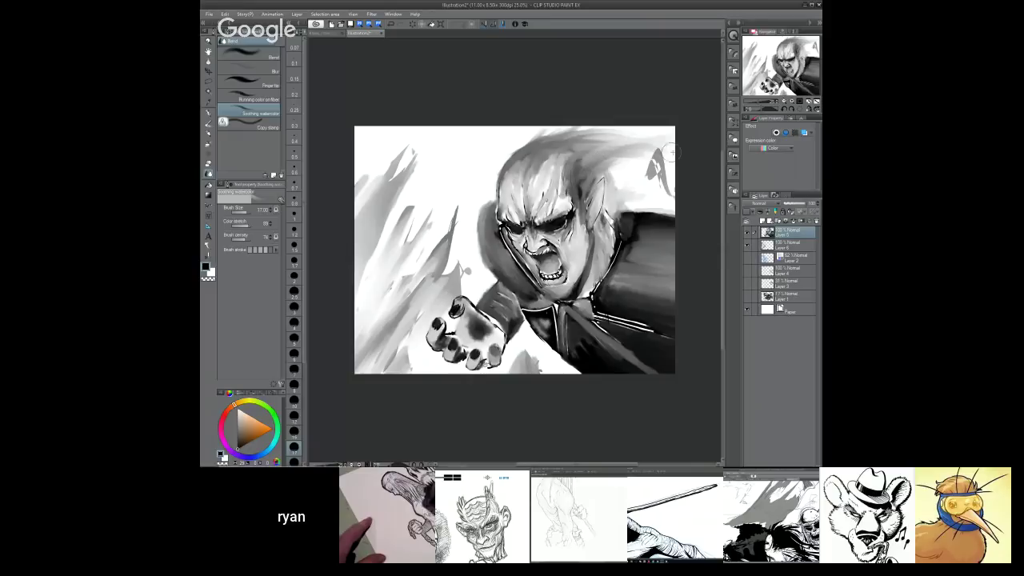
{"action": "mouse_move", "coordinate": [603, 169]}
{"action": "left_mouse_down"}
{"action": "mouse_move", "coordinate": [638, 156]}
{"action": "mouse_move", "coordinate": [614, 184]}
{"action": "mouse_move", "coordinate": [644, 180]}
{"action": "left_mouse_up"}
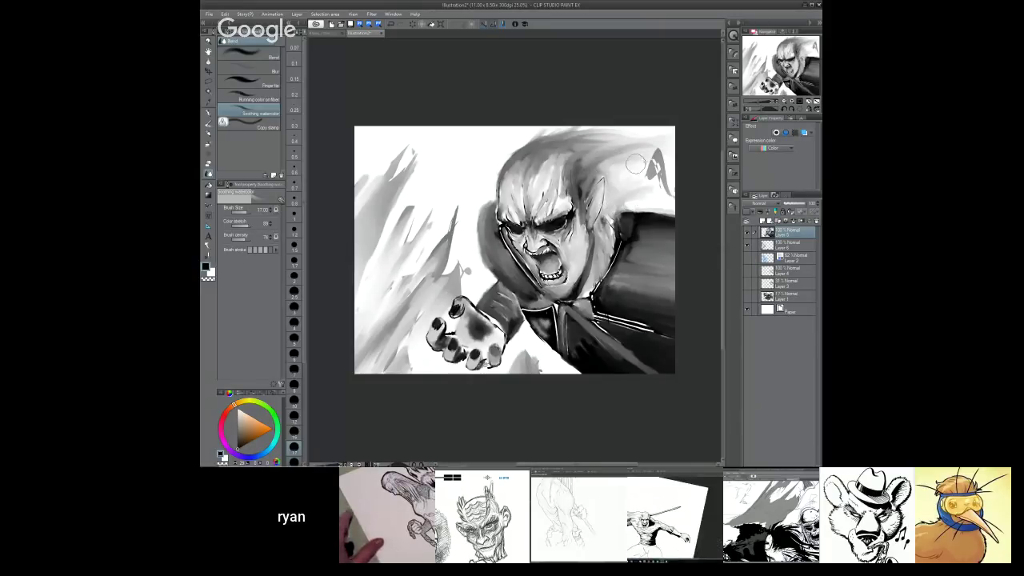
- Blend the tones across the vampire's crown and down his neck to the jaw and collar
{"action": "mouse_move", "coordinate": [590, 151]}
{"action": "left_mouse_down"}
{"action": "mouse_move", "coordinate": [575, 189]}
{"action": "mouse_move", "coordinate": [585, 190]}
{"action": "mouse_move", "coordinate": [560, 204]}
{"action": "mouse_move", "coordinate": [554, 186]}
{"action": "left_mouse_up"}
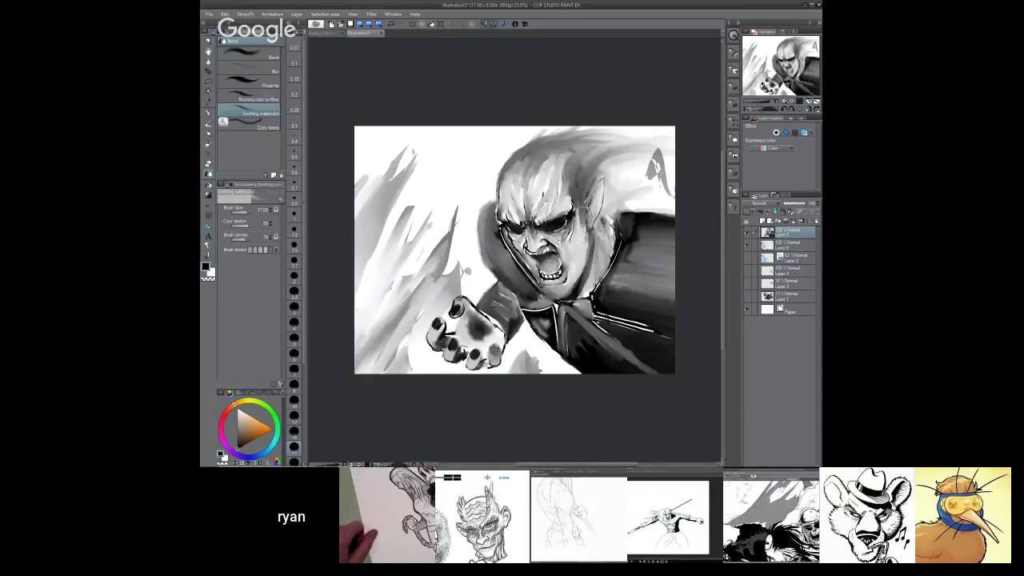
{"action": "mouse_move", "coordinate": [585, 226]}
{"action": "left_mouse_down"}
{"action": "mouse_move", "coordinate": [572, 284]}
{"action": "mouse_move", "coordinate": [573, 273]}
{"action": "mouse_move", "coordinate": [558, 292]}
{"action": "left_mouse_up"}
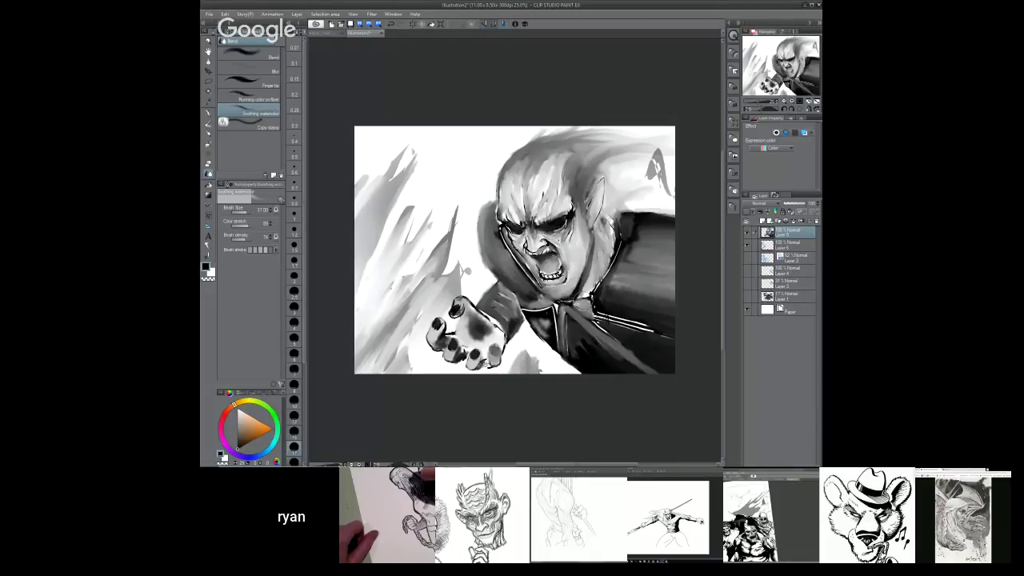
- Switch to the Google Hangouts call in the browser
{"action": "key", "text": "p"}
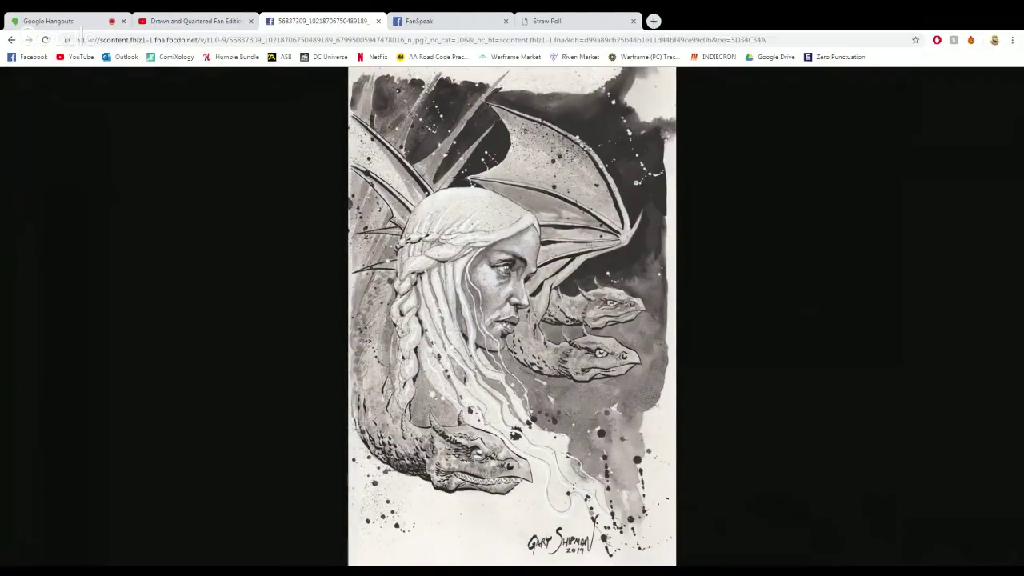
{"action": "left_click", "coordinate": [48, 18]}
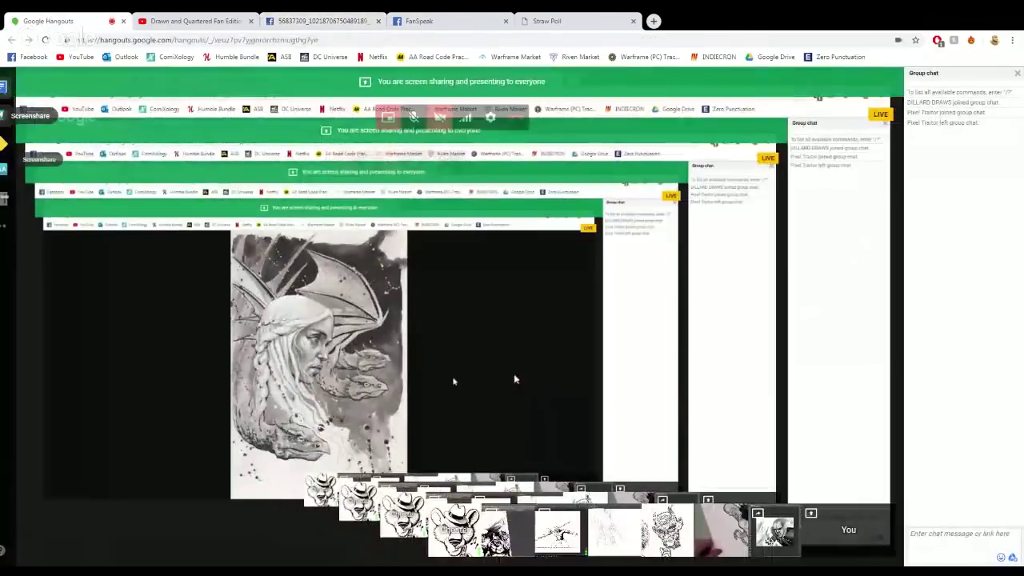
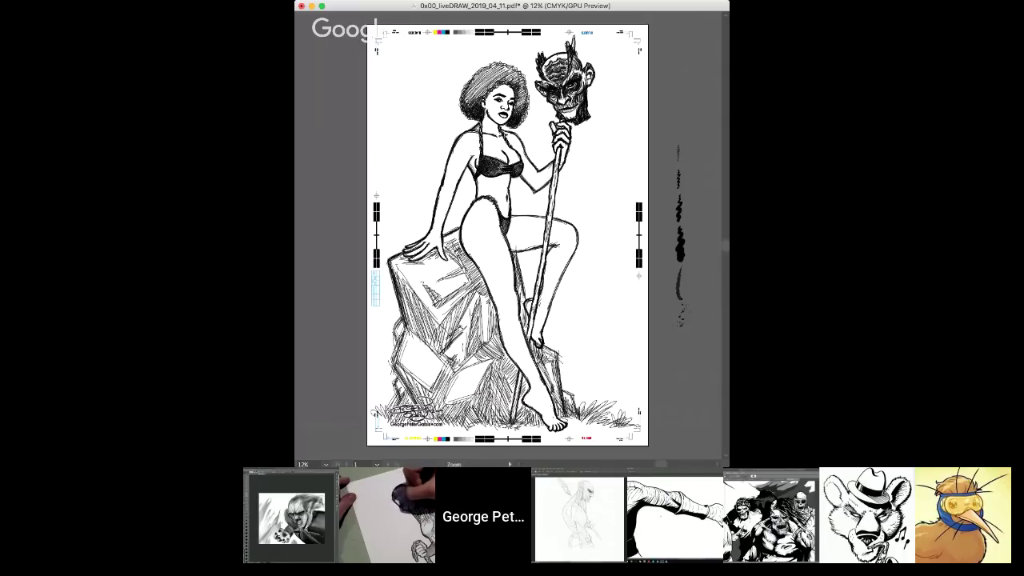
- In the Illustrator drawing of the seated woman, crosshatch the rock's shadow strip between the two large blank facets with the Paintbrush
{"action": "left_click_drag", "start_coordinate": [478, 256], "coordinate": [544, 256]}
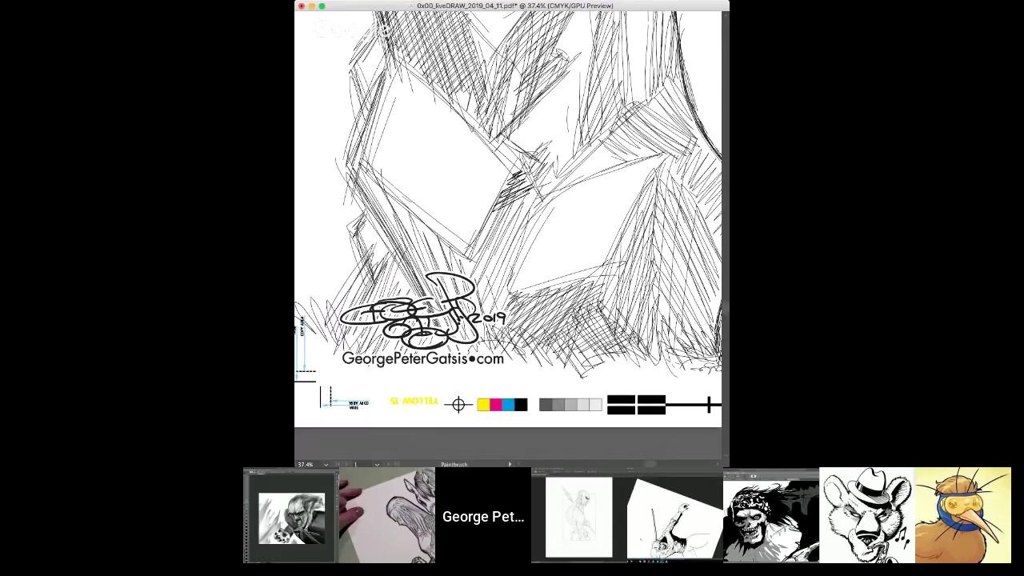
{"action": "left_click_drag", "start_coordinate": [470, 255], "coordinate": [526, 223]}
{"action": "mouse_move", "coordinate": [459, 274]}
{"action": "left_mouse_down"}
{"action": "mouse_move", "coordinate": [529, 226]}
{"action": "mouse_move", "coordinate": [520, 237]}
{"action": "left_mouse_up"}
{"action": "left_click_drag", "start_coordinate": [438, 303], "coordinate": [516, 247]}
{"action": "mouse_move", "coordinate": [451, 306]}
{"action": "left_mouse_down"}
{"action": "mouse_move", "coordinate": [512, 259]}
{"action": "mouse_move", "coordinate": [504, 269]}
{"action": "left_mouse_up"}
{"action": "left_click_drag", "start_coordinate": [446, 320], "coordinate": [502, 279]}
{"action": "mouse_move", "coordinate": [452, 336]}
{"action": "left_mouse_down"}
{"action": "mouse_move", "coordinate": [499, 288]}
{"action": "mouse_move", "coordinate": [495, 312]}
{"action": "left_mouse_up"}
{"action": "mouse_move", "coordinate": [475, 347]}
{"action": "left_mouse_down"}
{"action": "mouse_move", "coordinate": [495, 325]}
{"action": "mouse_move", "coordinate": [501, 337]}
{"action": "left_mouse_up"}
{"action": "key", "text": "super+z"}
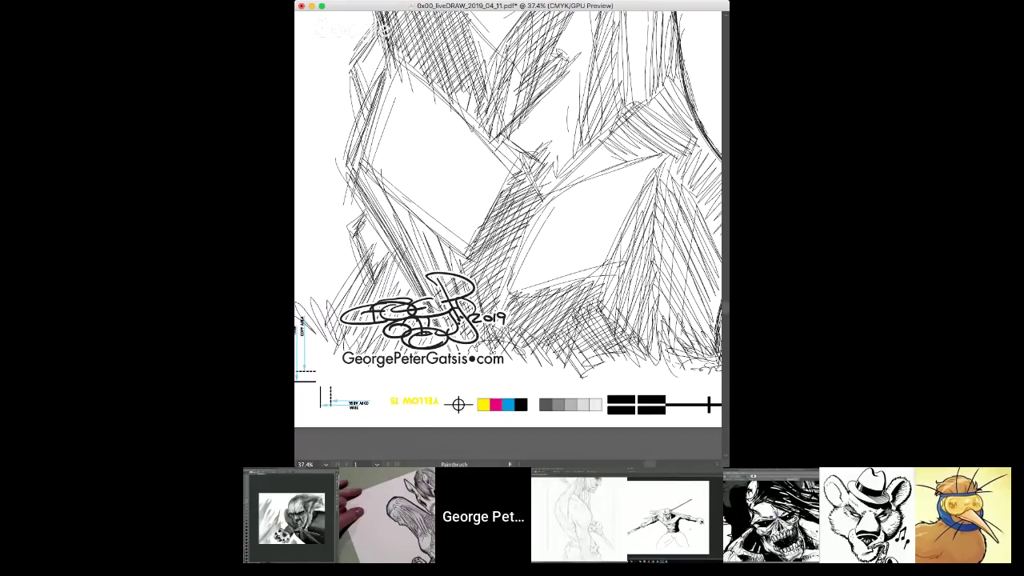
- Crosshatch the dark band along the lower and outer edges of the rock's diamond-shaped facet, above the signature
{"action": "left_click_drag", "start_coordinate": [424, 304], "coordinate": [461, 259]}
{"action": "left_click_drag", "start_coordinate": [436, 273], "coordinate": [456, 251]}
{"action": "mouse_move", "coordinate": [414, 280]}
{"action": "left_mouse_down"}
{"action": "mouse_move", "coordinate": [448, 246]}
{"action": "mouse_move", "coordinate": [402, 265]}
{"action": "left_mouse_up"}
{"action": "left_click_drag", "start_coordinate": [432, 228], "coordinate": [397, 258]}
{"action": "left_click_drag", "start_coordinate": [417, 219], "coordinate": [389, 240]}
{"action": "left_click_drag", "start_coordinate": [416, 213], "coordinate": [382, 235]}
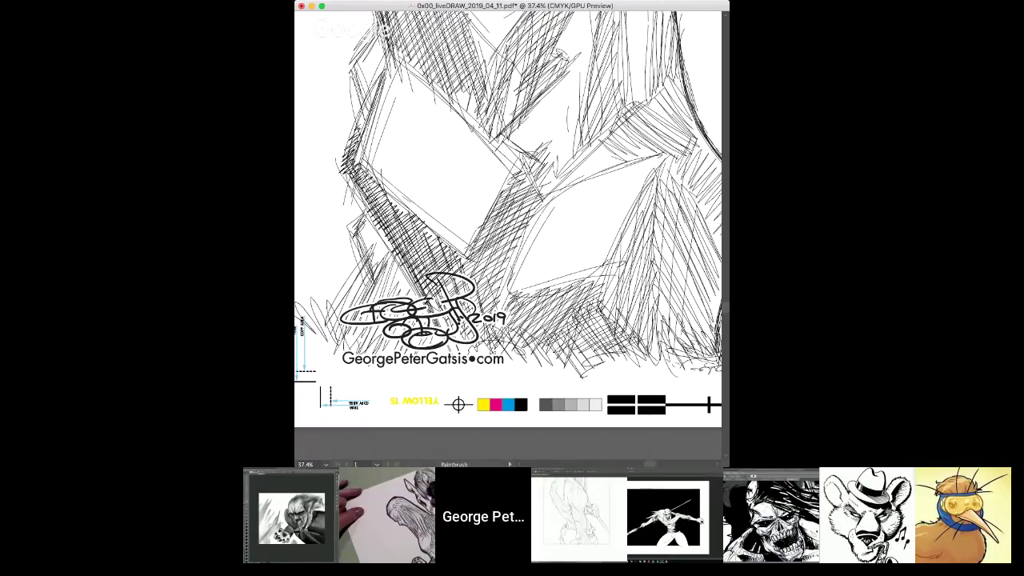
{"action": "key", "text": "super+z"}
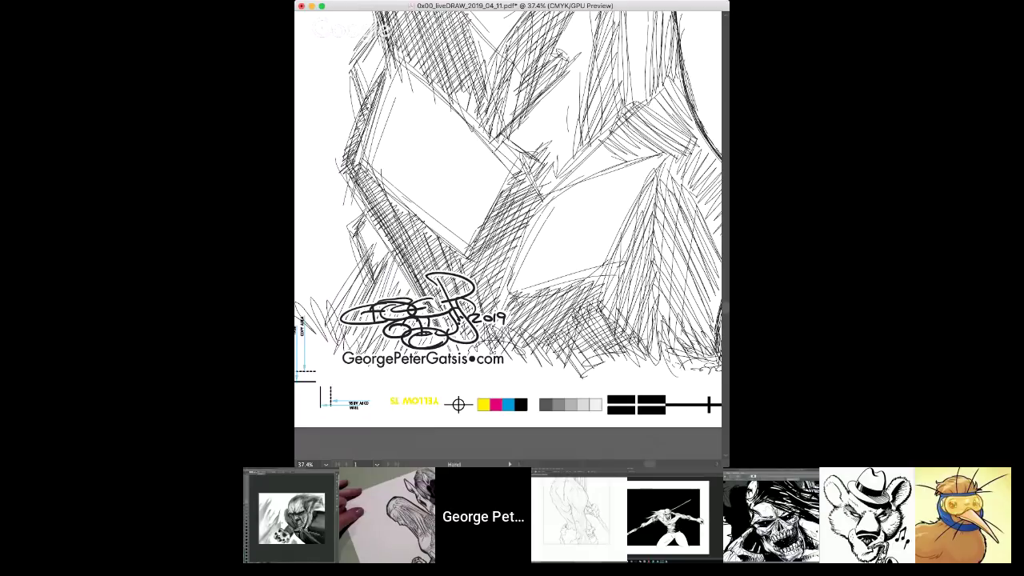
- Hatch the rock's lower outer corner beside the signature, down to the grass
{"action": "left_click_drag", "start_coordinate": [507, 219], "coordinate": [596, 185]}
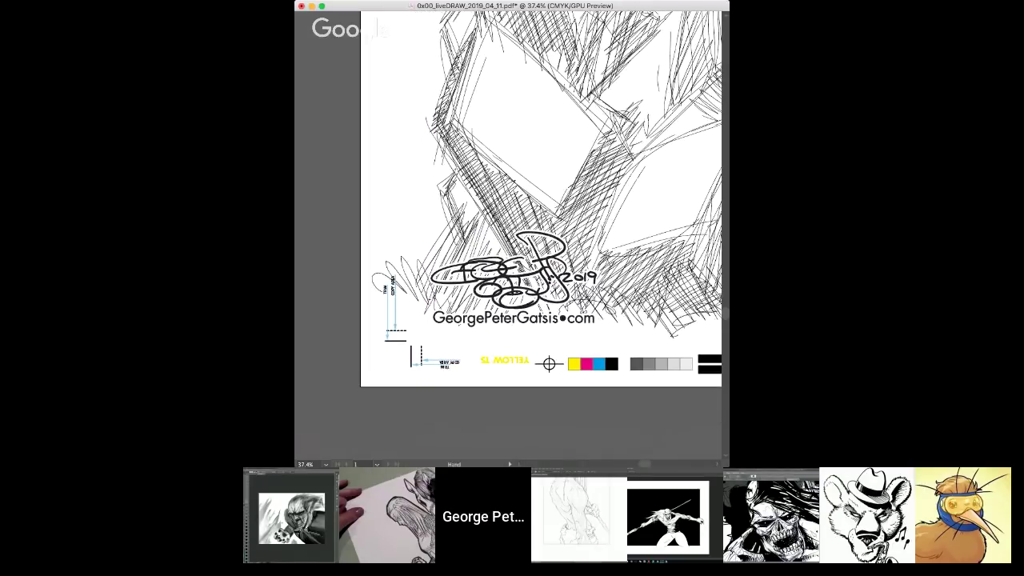
{"action": "key", "text": "b"}
{"action": "left_click_drag", "start_coordinate": [455, 226], "coordinate": [413, 287]}
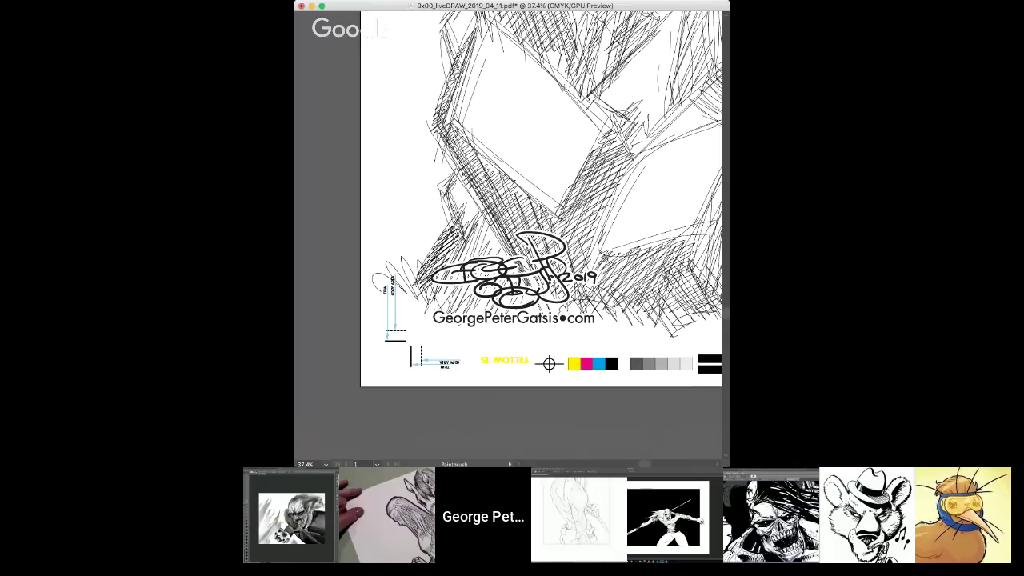
- Crosshatch the large triangular rock facet between the lower blank facet and the staff, down to the grass
{"action": "mouse_move", "coordinate": [484, 216]}
{"action": "left_mouse_down"}
{"action": "mouse_move", "coordinate": [444, 283]}
{"action": "mouse_move", "coordinate": [472, 305]}
{"action": "mouse_move", "coordinate": [504, 297]}
{"action": "mouse_move", "coordinate": [522, 307]}
{"action": "mouse_move", "coordinate": [324, 360]}
{"action": "left_mouse_up"}
{"action": "key", "text": "space"}
{"action": "left_click_drag", "start_coordinate": [559, 183], "coordinate": [531, 224]}
{"action": "left_click_drag", "start_coordinate": [587, 205], "coordinate": [512, 254]}
{"action": "mouse_move", "coordinate": [590, 230]}
{"action": "left_mouse_down"}
{"action": "mouse_move", "coordinate": [499, 285]}
{"action": "mouse_move", "coordinate": [507, 294]}
{"action": "left_mouse_up"}
{"action": "mouse_move", "coordinate": [600, 247]}
{"action": "left_mouse_down"}
{"action": "mouse_move", "coordinate": [509, 302]}
{"action": "mouse_move", "coordinate": [516, 317]}
{"action": "left_mouse_up"}
{"action": "mouse_move", "coordinate": [605, 273]}
{"action": "left_mouse_down"}
{"action": "mouse_move", "coordinate": [525, 325]}
{"action": "mouse_move", "coordinate": [549, 334]}
{"action": "left_mouse_up"}
{"action": "mouse_move", "coordinate": [611, 305]}
{"action": "left_mouse_down"}
{"action": "mouse_move", "coordinate": [567, 344]}
{"action": "mouse_move", "coordinate": [582, 355]}
{"action": "left_mouse_up"}
- Crosshatch the small rounded rock facet beside the woman's front shin
{"action": "left_click_drag", "start_coordinate": [512, 240], "coordinate": [476, 325]}
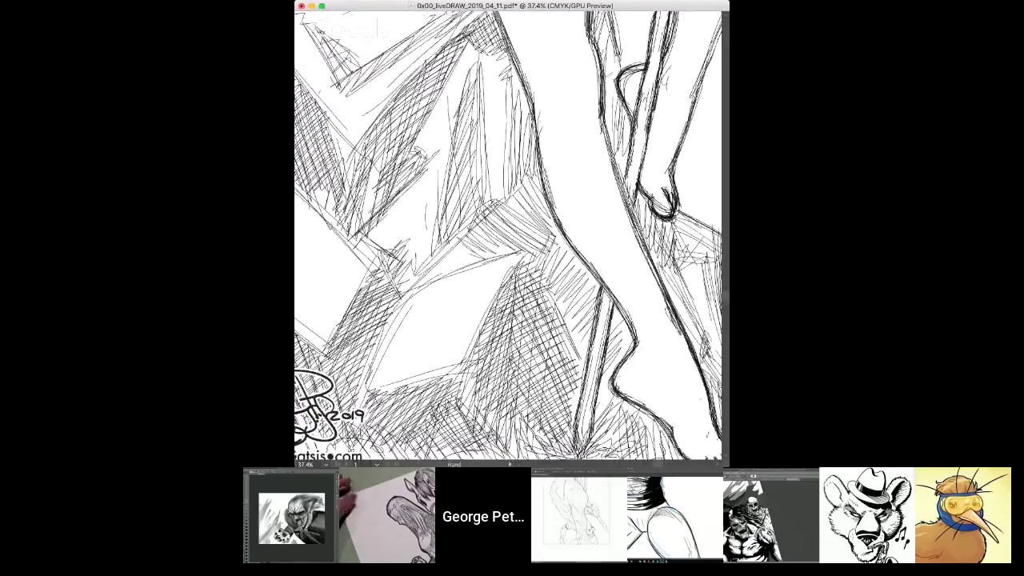
{"action": "mouse_move", "coordinate": [527, 192]}
{"action": "left_mouse_down"}
{"action": "mouse_move", "coordinate": [467, 240]}
{"action": "mouse_move", "coordinate": [486, 251]}
{"action": "left_mouse_up"}
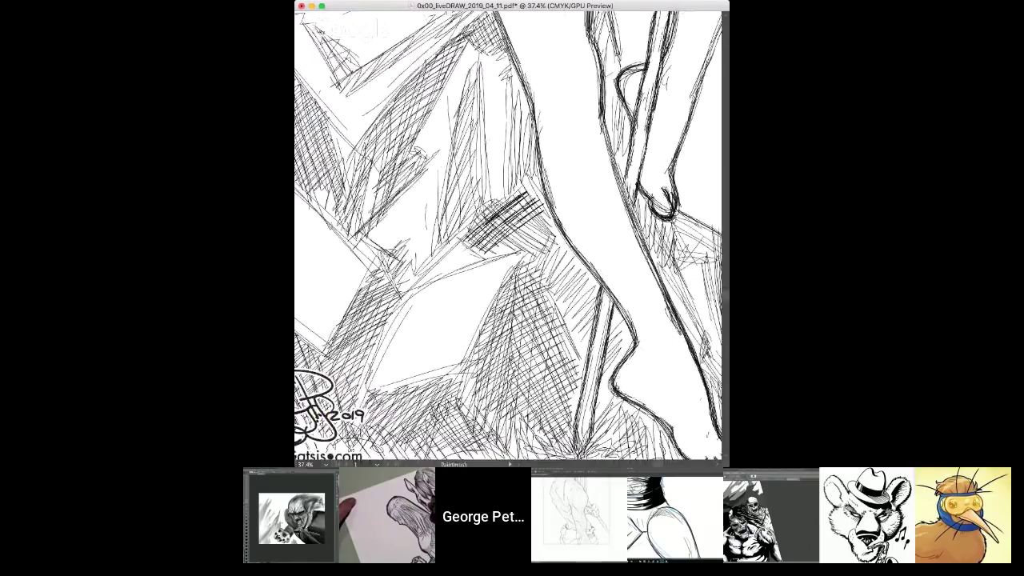
{"action": "mouse_move", "coordinate": [546, 214]}
{"action": "left_mouse_down"}
{"action": "mouse_move", "coordinate": [490, 257]}
{"action": "mouse_move", "coordinate": [519, 258]}
{"action": "left_mouse_up"}
{"action": "left_click_drag", "start_coordinate": [558, 238], "coordinate": [528, 261]}
{"action": "key", "text": "space"}
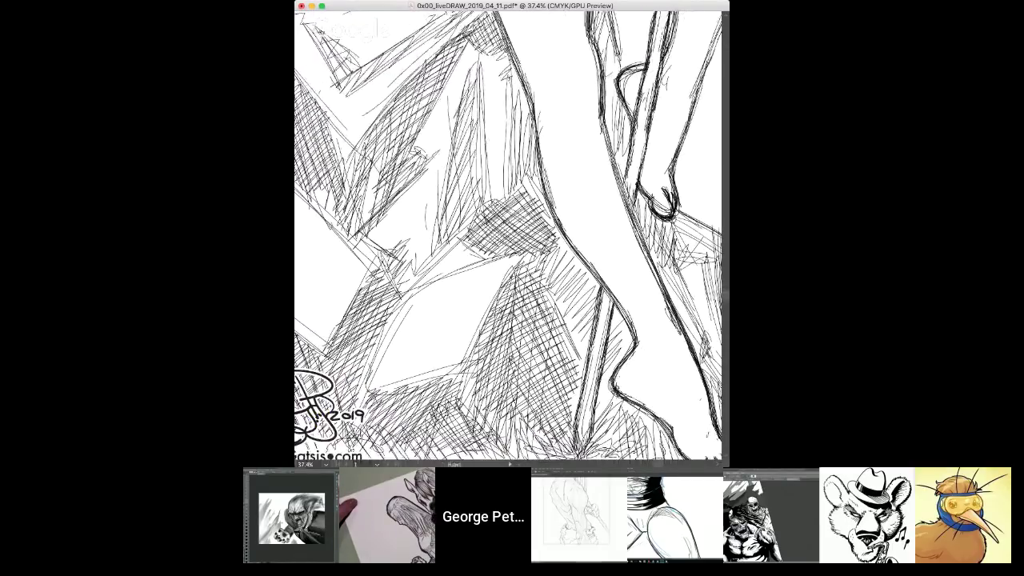
- Add crossing hatch lines to the narrow triangular rock facet above the rounded crosshatched one
{"action": "scroll", "coordinate": [508, 236], "scroll_direction": "up", "scroll_amount": 2}
{"action": "mouse_move", "coordinate": [481, 138]}
{"action": "left_mouse_down"}
{"action": "mouse_move", "coordinate": [462, 167]}
{"action": "mouse_move", "coordinate": [446, 259]}
{"action": "left_mouse_up"}
{"action": "mouse_move", "coordinate": [487, 232]}
{"action": "left_mouse_down"}
{"action": "mouse_move", "coordinate": [446, 261]}
{"action": "mouse_move", "coordinate": [446, 277]}
{"action": "left_mouse_up"}
{"action": "left_click_drag", "start_coordinate": [485, 251], "coordinate": [439, 298]}
{"action": "left_click_drag", "start_coordinate": [481, 264], "coordinate": [440, 306]}
- Hatch the narrow shadow strip of rock running along the back of the woman's front leg
{"action": "left_click_drag", "start_coordinate": [517, 135], "coordinate": [506, 152]}
{"action": "mouse_move", "coordinate": [520, 146]}
{"action": "left_mouse_down"}
{"action": "mouse_move", "coordinate": [507, 159]}
{"action": "mouse_move", "coordinate": [511, 213]}
{"action": "left_mouse_up"}
{"action": "left_click_drag", "start_coordinate": [531, 200], "coordinate": [512, 219]}
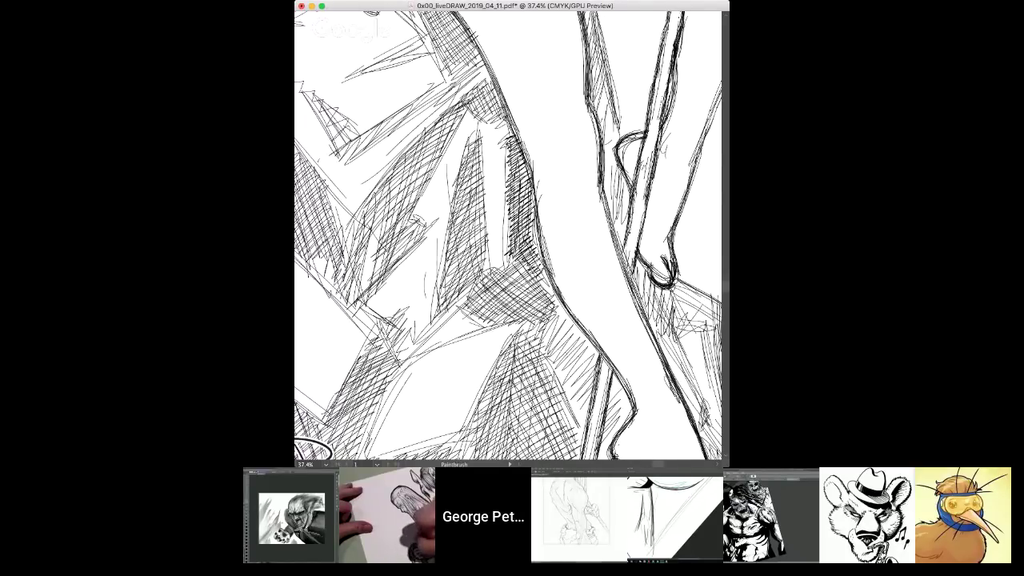
{"action": "left_click_drag", "start_coordinate": [545, 272], "coordinate": [536, 284]}
{"action": "left_click_drag", "start_coordinate": [550, 278], "coordinate": [539, 287]}
- Hatch the shadows below the calf on both sides of the staff and under the arch of the front foot
{"action": "left_click_drag", "start_coordinate": [418, 220], "coordinate": [414, 209]}
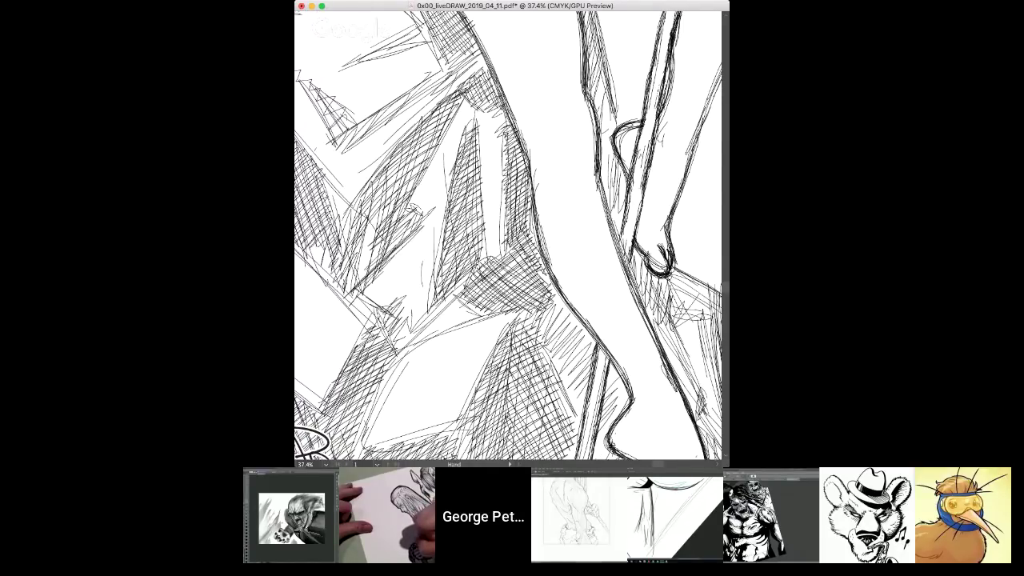
{"action": "scroll", "coordinate": [509, 236], "scroll_direction": "down", "scroll_amount": 4}
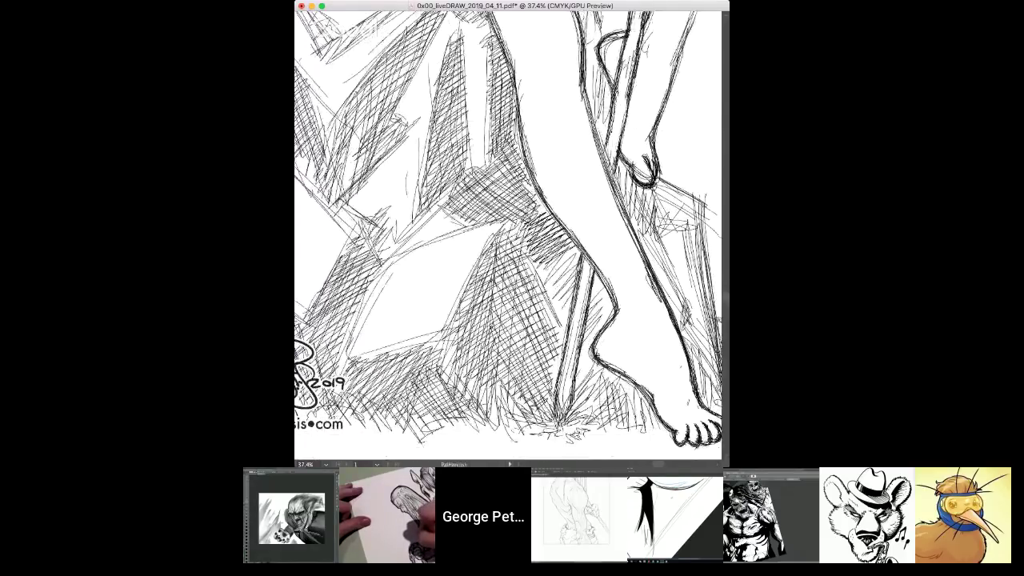
{"action": "left_click_drag", "start_coordinate": [578, 255], "coordinate": [540, 297]}
{"action": "left_click_drag", "start_coordinate": [603, 272], "coordinate": [592, 284]}
{"action": "left_click_drag", "start_coordinate": [604, 279], "coordinate": [589, 297]}
{"action": "left_click_drag", "start_coordinate": [608, 288], "coordinate": [593, 311]}
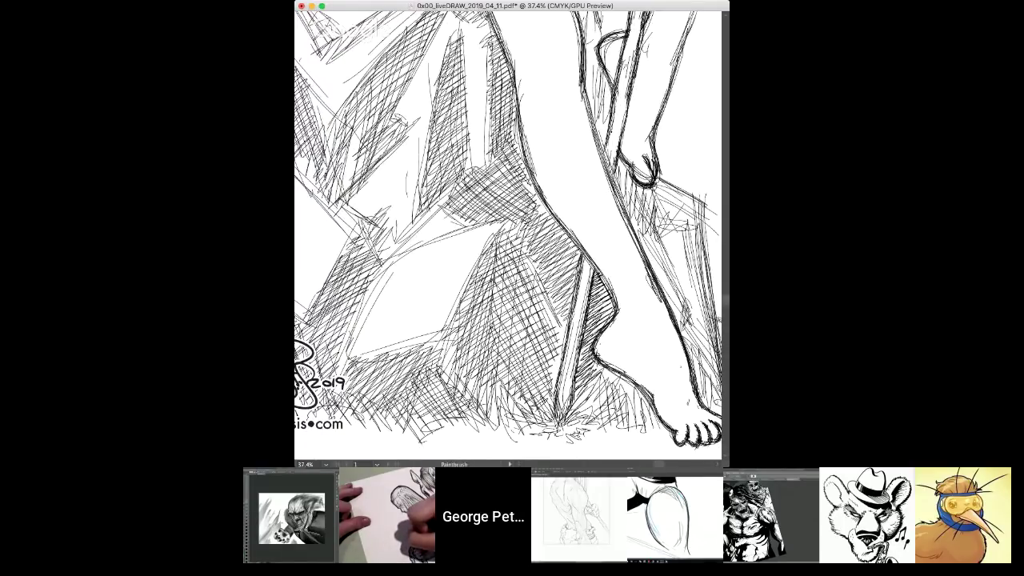
{"action": "key", "text": "space"}
{"action": "left_click_drag", "start_coordinate": [592, 360], "coordinate": [575, 298]}
{"action": "mouse_move", "coordinate": [558, 335]}
{"action": "left_mouse_down"}
{"action": "mouse_move", "coordinate": [585, 310]}
{"action": "mouse_move", "coordinate": [620, 323]}
{"action": "mouse_move", "coordinate": [644, 356]}
{"action": "left_mouse_up"}
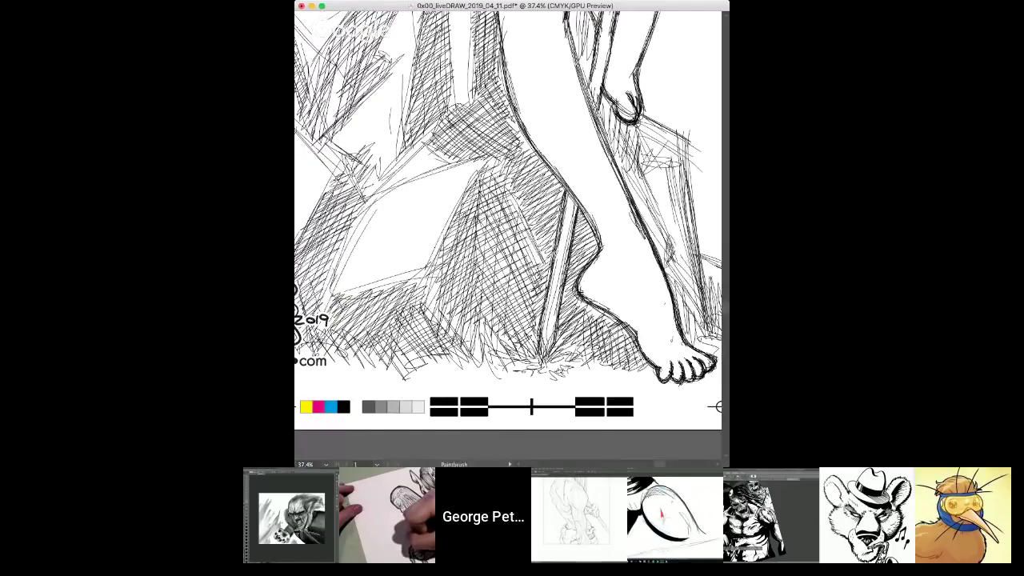
- Crosshatch the rock's outer edge, the small stone beside it and the shaded area behind the woman's front ankle
{"action": "left_click_drag", "start_coordinate": [717, 406], "coordinate": [613, 448]}
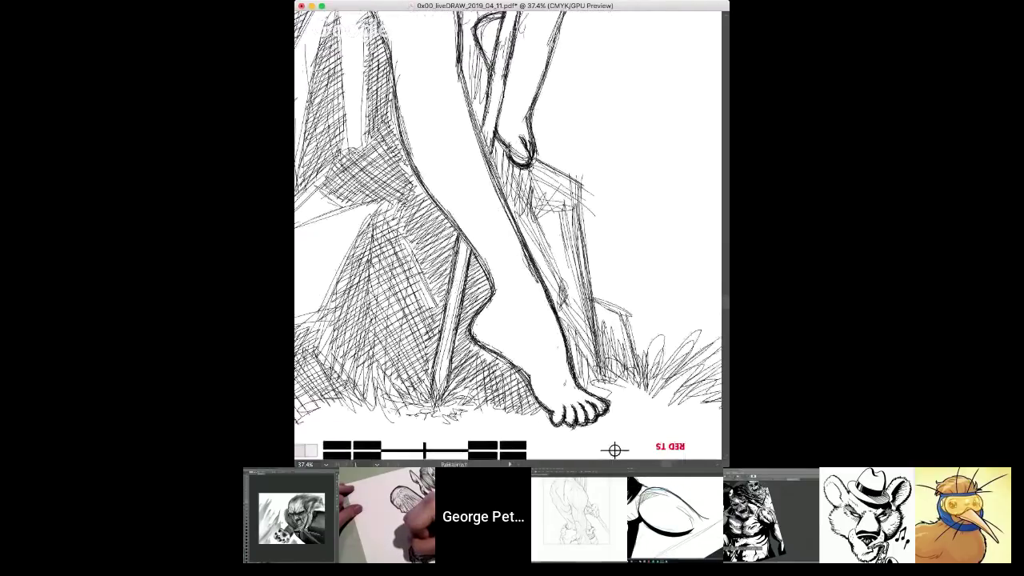
{"action": "mouse_move", "coordinate": [560, 217]}
{"action": "left_mouse_down"}
{"action": "mouse_move", "coordinate": [579, 195]}
{"action": "mouse_move", "coordinate": [584, 216]}
{"action": "left_mouse_up"}
{"action": "mouse_move", "coordinate": [566, 254]}
{"action": "left_mouse_down"}
{"action": "mouse_move", "coordinate": [586, 225]}
{"action": "mouse_move", "coordinate": [586, 242]}
{"action": "left_mouse_up"}
{"action": "mouse_move", "coordinate": [568, 275]}
{"action": "left_mouse_down"}
{"action": "mouse_move", "coordinate": [589, 251]}
{"action": "mouse_move", "coordinate": [590, 270]}
{"action": "left_mouse_up"}
{"action": "left_click_drag", "start_coordinate": [581, 315], "coordinate": [592, 303]}
{"action": "mouse_move", "coordinate": [593, 341]}
{"action": "left_mouse_down"}
{"action": "mouse_move", "coordinate": [612, 327]}
{"action": "mouse_move", "coordinate": [633, 377]}
{"action": "left_mouse_up"}
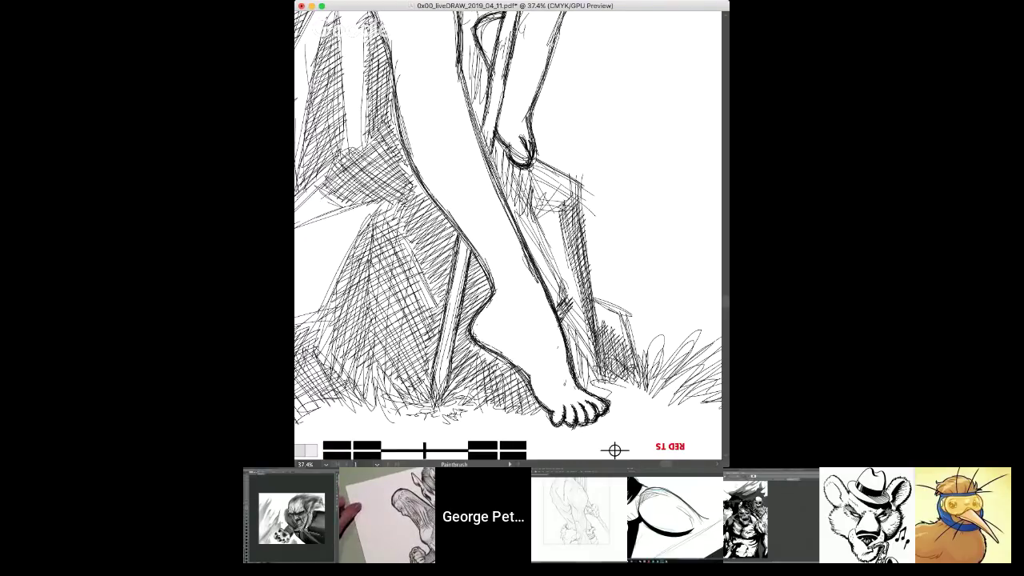
{"action": "left_click_drag", "start_coordinate": [565, 338], "coordinate": [583, 313]}
{"action": "mouse_move", "coordinate": [566, 355]}
{"action": "left_mouse_down"}
{"action": "mouse_move", "coordinate": [587, 326]}
{"action": "mouse_move", "coordinate": [597, 339]}
{"action": "left_mouse_up"}
{"action": "left_click_drag", "start_coordinate": [576, 375], "coordinate": [595, 350]}
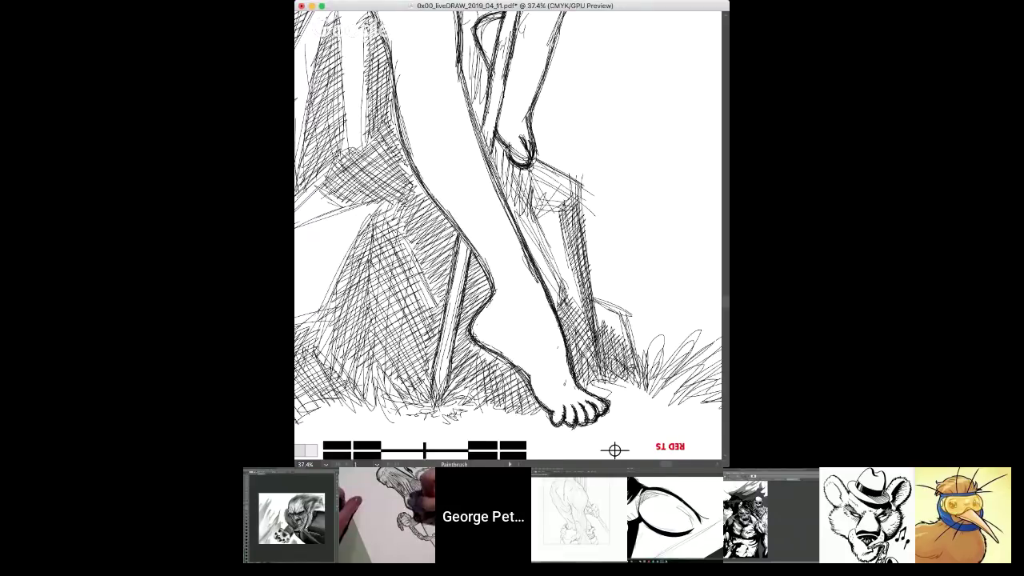
- Hatch the rock beneath the woman's rear foot and the shadow strip along the front of her lower leg
{"action": "scroll", "coordinate": [508, 235], "scroll_direction": "up", "scroll_amount": 3}
{"action": "left_click_drag", "start_coordinate": [499, 233], "coordinate": [508, 222]}
{"action": "left_click_drag", "start_coordinate": [496, 240], "coordinate": [512, 219]}
{"action": "left_click_drag", "start_coordinate": [499, 264], "coordinate": [521, 234]}
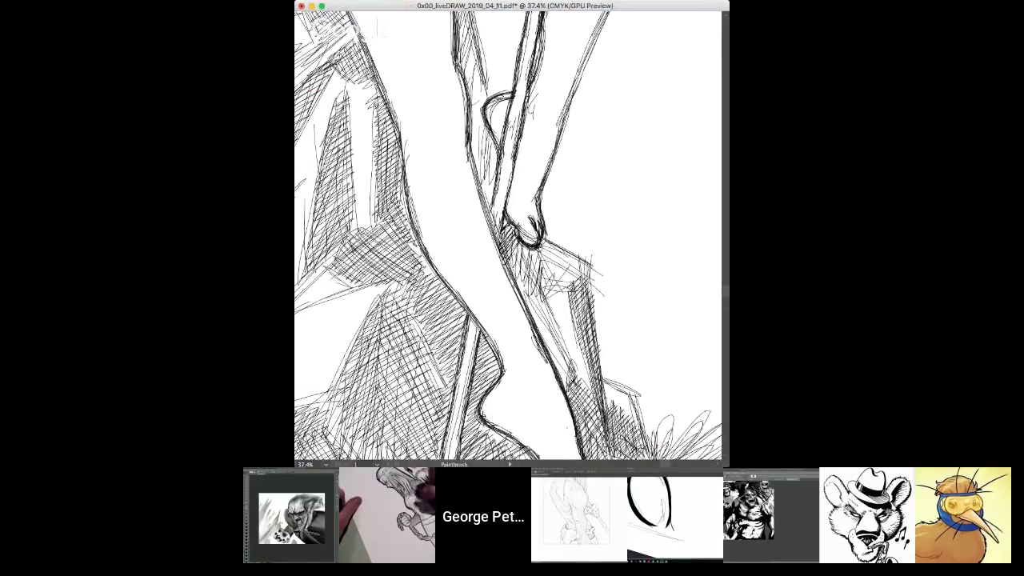
{"action": "left_click_drag", "start_coordinate": [511, 275], "coordinate": [535, 245]}
{"action": "left_click_drag", "start_coordinate": [515, 279], "coordinate": [539, 248]}
{"action": "mouse_move", "coordinate": [522, 296]}
{"action": "left_mouse_down"}
{"action": "mouse_move", "coordinate": [547, 259]}
{"action": "mouse_move", "coordinate": [565, 265]}
{"action": "mouse_move", "coordinate": [556, 335]}
{"action": "mouse_move", "coordinate": [575, 365]}
{"action": "left_mouse_up"}
{"action": "key", "text": "super+z"}
{"action": "key", "text": "super+z"}
{"action": "key", "text": "super+z"}
{"action": "key", "text": "super+z"}
{"action": "key", "text": "super+z"}
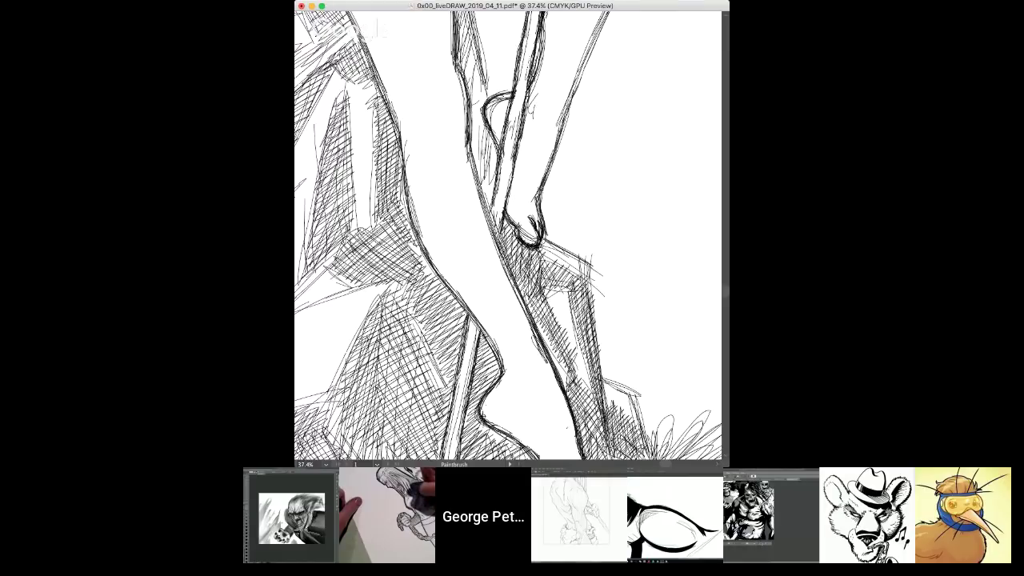
- Hatch the narrow strip of shadow between the woman's front leg and the staff, from below the knee to the rear foot
{"action": "left_click_drag", "start_coordinate": [512, 240], "coordinate": [576, 412]}
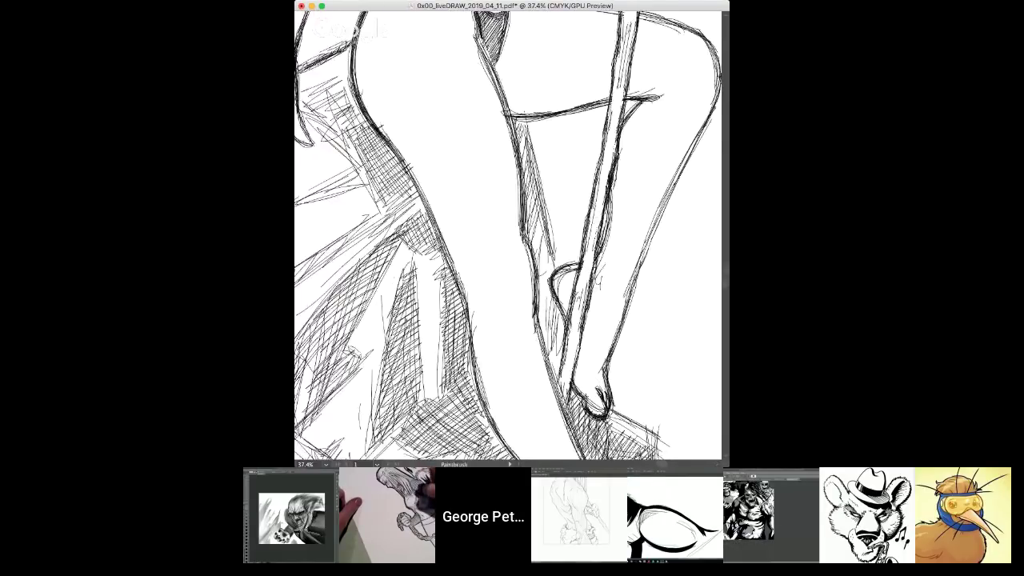
{"action": "left_click_drag", "start_coordinate": [562, 334], "coordinate": [547, 359]}
{"action": "mouse_move", "coordinate": [562, 311]}
{"action": "left_mouse_down"}
{"action": "mouse_move", "coordinate": [543, 344]}
{"action": "mouse_move", "coordinate": [536, 335]}
{"action": "left_mouse_up"}
{"action": "mouse_move", "coordinate": [556, 284]}
{"action": "left_mouse_down"}
{"action": "mouse_move", "coordinate": [534, 328]}
{"action": "mouse_move", "coordinate": [534, 298]}
{"action": "left_mouse_up"}
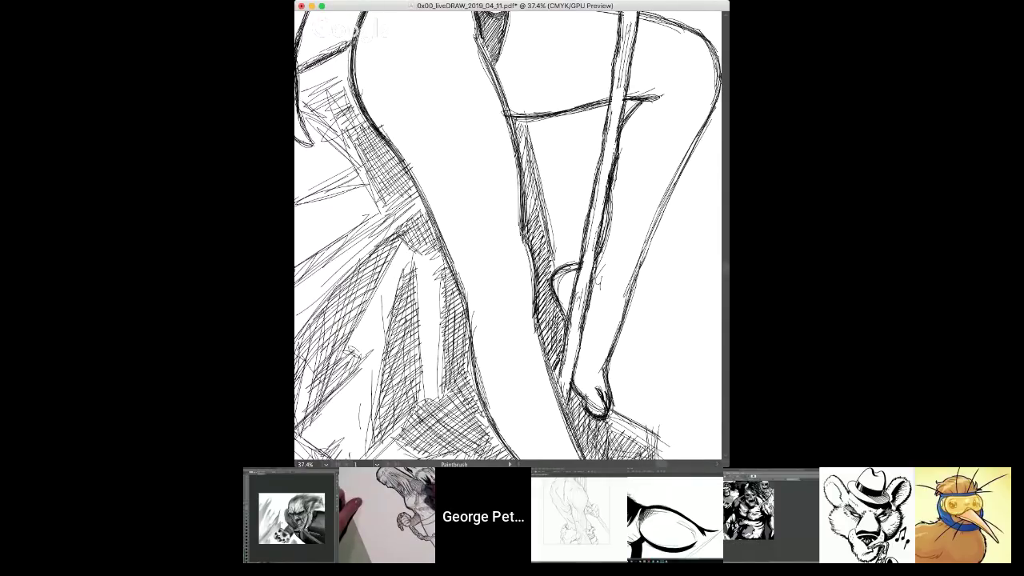
{"action": "mouse_move", "coordinate": [535, 195]}
{"action": "left_mouse_down"}
{"action": "mouse_move", "coordinate": [523, 218]}
{"action": "mouse_move", "coordinate": [522, 196]}
{"action": "left_mouse_up"}
{"action": "mouse_move", "coordinate": [532, 168]}
{"action": "left_mouse_down"}
{"action": "mouse_move", "coordinate": [523, 187]}
{"action": "mouse_move", "coordinate": [518, 145]}
{"action": "left_mouse_up"}
{"action": "left_click_drag", "start_coordinate": [522, 125], "coordinate": [514, 138]}
{"action": "left_click_drag", "start_coordinate": [561, 350], "coordinate": [555, 368]}
{"action": "left_click_drag", "start_coordinate": [561, 353], "coordinate": [552, 376]}
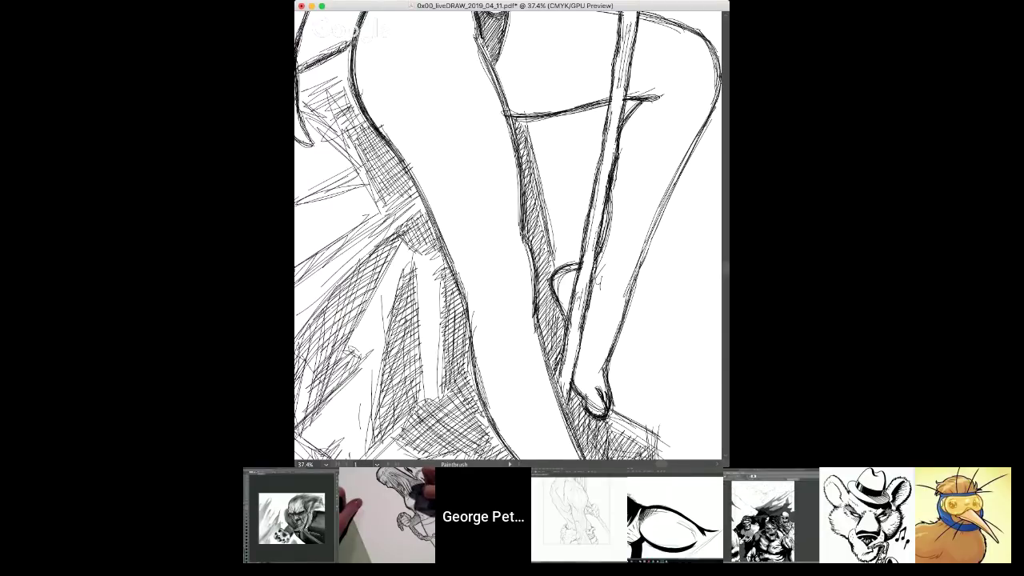
- Hatch the diagonal ledge running from the underside of the woman's thigh down across the rock's front
{"action": "mouse_move", "coordinate": [445, 261]}
{"action": "left_mouse_down"}
{"action": "mouse_move", "coordinate": [475, 291]}
{"action": "mouse_move", "coordinate": [547, 329]}
{"action": "mouse_move", "coordinate": [631, 275]}
{"action": "left_mouse_up"}
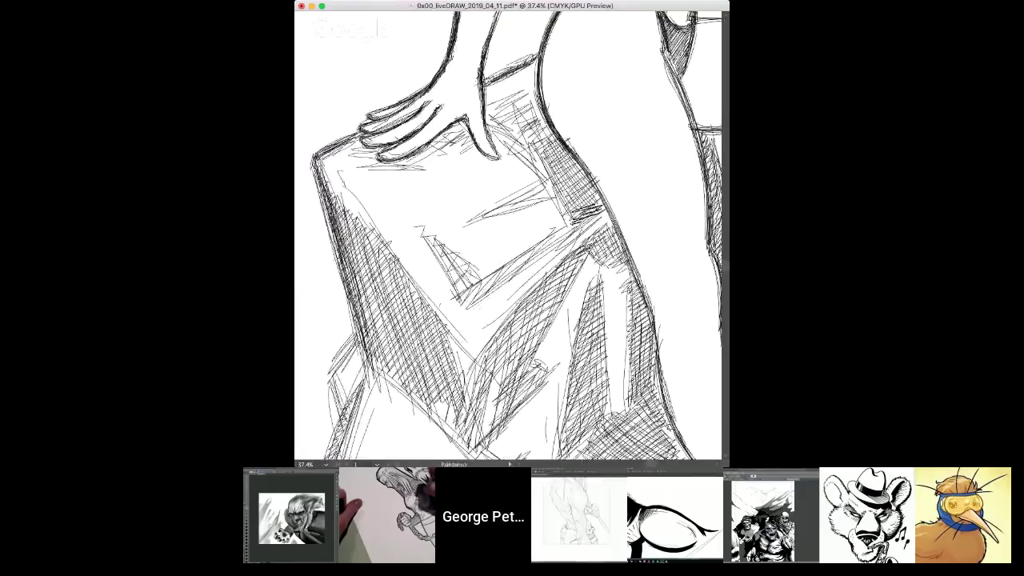
{"action": "left_click_drag", "start_coordinate": [600, 212], "coordinate": [545, 243]}
{"action": "left_click_drag", "start_coordinate": [577, 231], "coordinate": [515, 265]}
{"action": "left_click_drag", "start_coordinate": [537, 254], "coordinate": [469, 293]}
{"action": "mouse_move", "coordinate": [515, 273]}
{"action": "left_mouse_down"}
{"action": "mouse_move", "coordinate": [472, 303]}
{"action": "mouse_move", "coordinate": [442, 365]}
{"action": "left_mouse_up"}
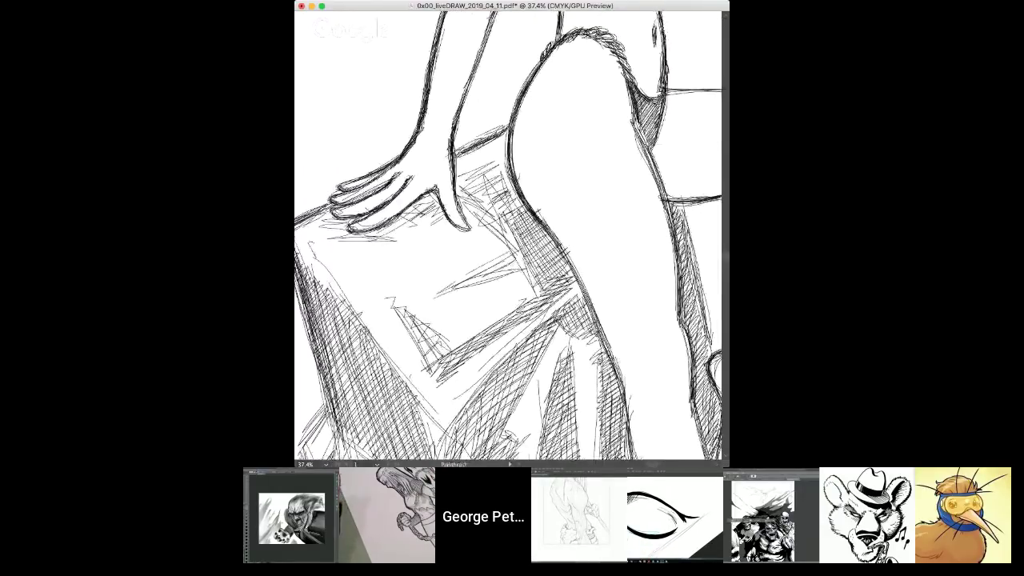
- Hatch the small triangular crack and the wedge-shaped crease on the rock's upper face, undoing the last excess strokes
{"action": "left_click_drag", "start_coordinate": [397, 301], "coordinate": [411, 335]}
{"action": "left_click_drag", "start_coordinate": [400, 315], "coordinate": [441, 373]}
{"action": "left_click_drag", "start_coordinate": [422, 327], "coordinate": [447, 372]}
{"action": "left_click_drag", "start_coordinate": [435, 331], "coordinate": [447, 384]}
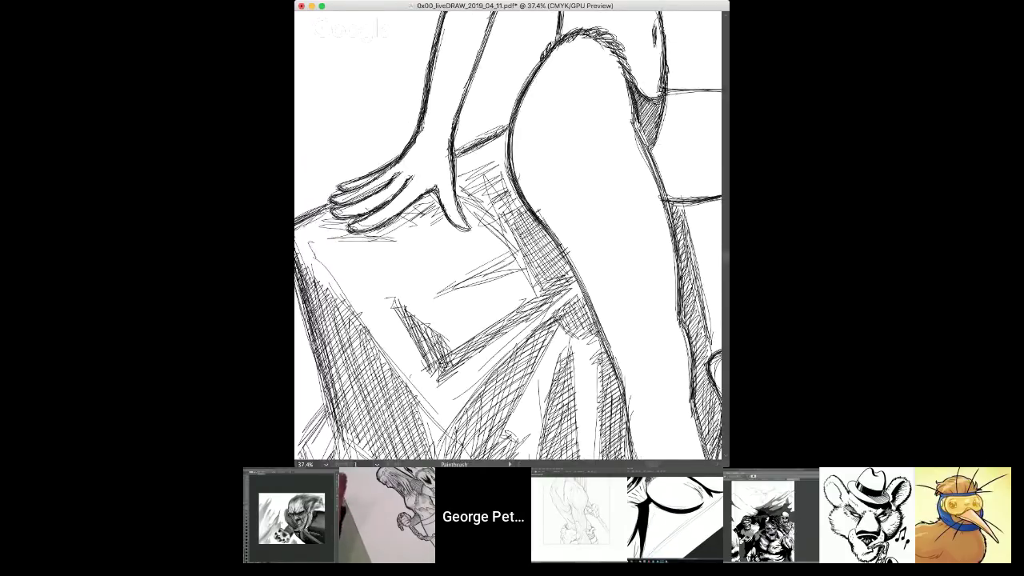
{"action": "left_click_drag", "start_coordinate": [444, 293], "coordinate": [528, 239]}
{"action": "left_click_drag", "start_coordinate": [513, 269], "coordinate": [531, 241]}
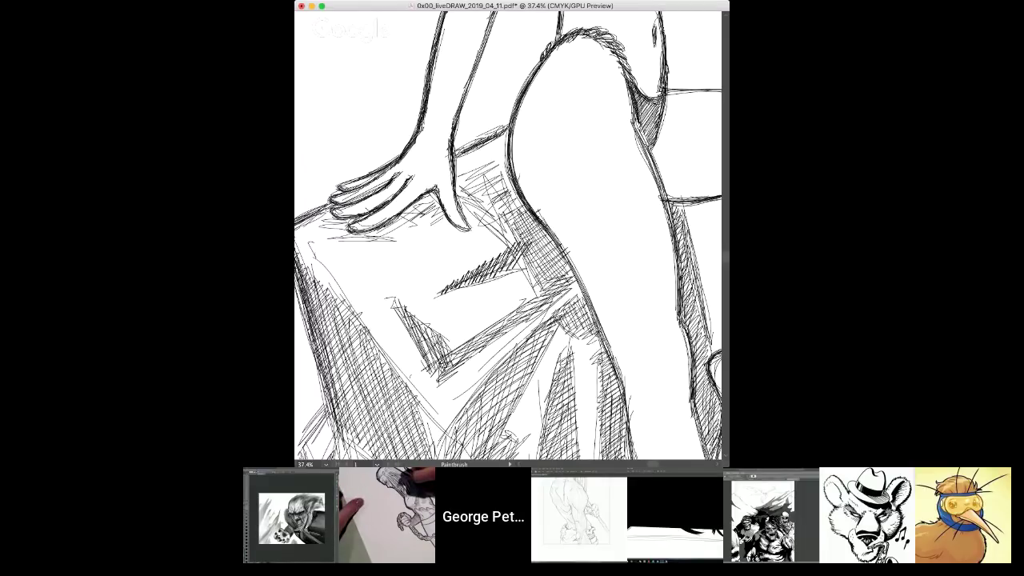
{"action": "key", "text": "super+z"}
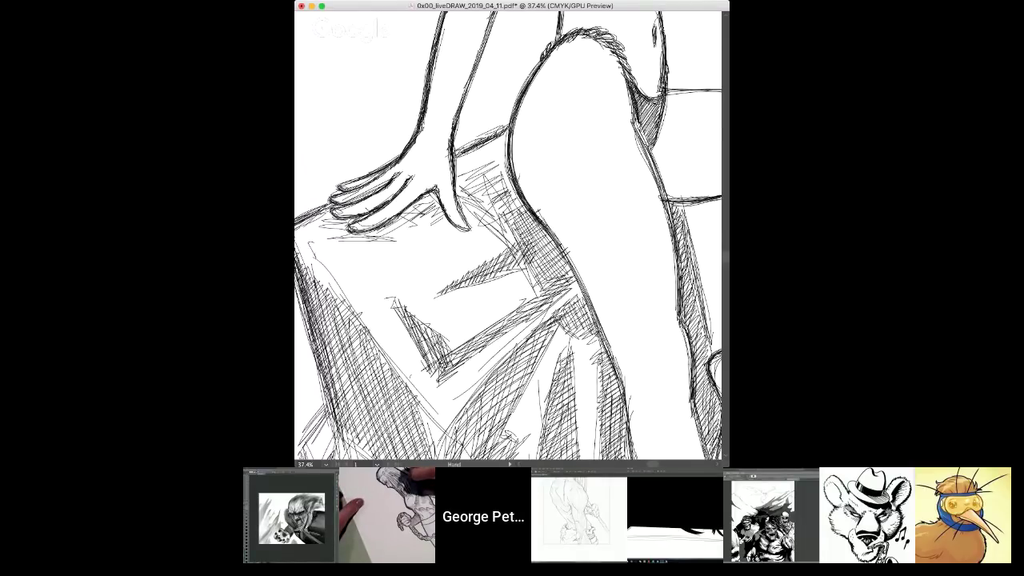
- Crosshatch the shadow on the rock between the woman's thumb and the underside of her thigh
{"action": "left_click_drag", "start_coordinate": [510, 436], "coordinate": [517, 493]}
{"action": "mouse_move", "coordinate": [469, 232]}
{"action": "left_mouse_down"}
{"action": "mouse_move", "coordinate": [472, 259]}
{"action": "mouse_move", "coordinate": [497, 267]}
{"action": "left_mouse_up"}
{"action": "left_click_drag", "start_coordinate": [502, 225], "coordinate": [505, 284]}
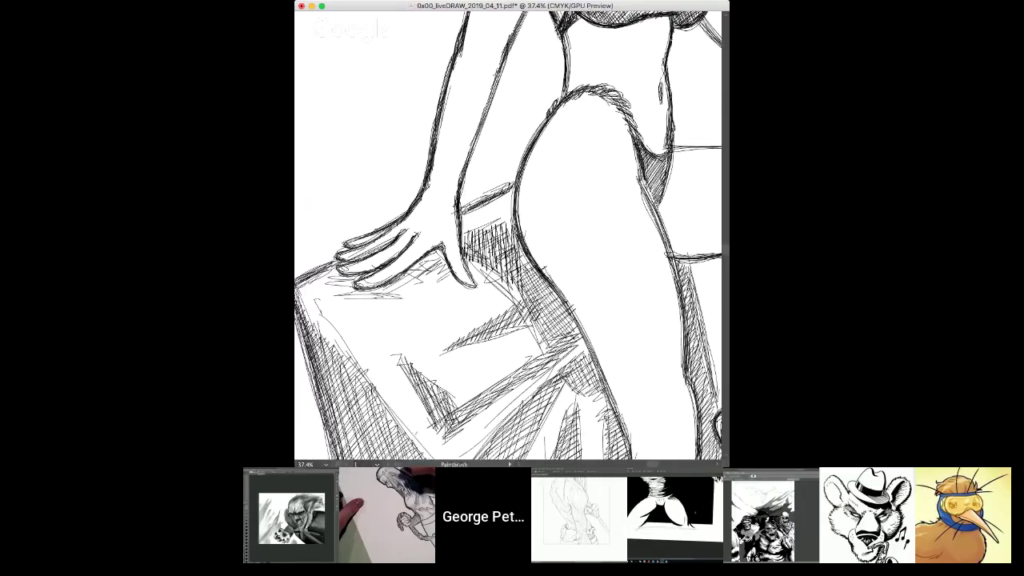
{"action": "left_click_drag", "start_coordinate": [518, 248], "coordinate": [526, 296]}
{"action": "left_click_drag", "start_coordinate": [526, 263], "coordinate": [535, 301]}
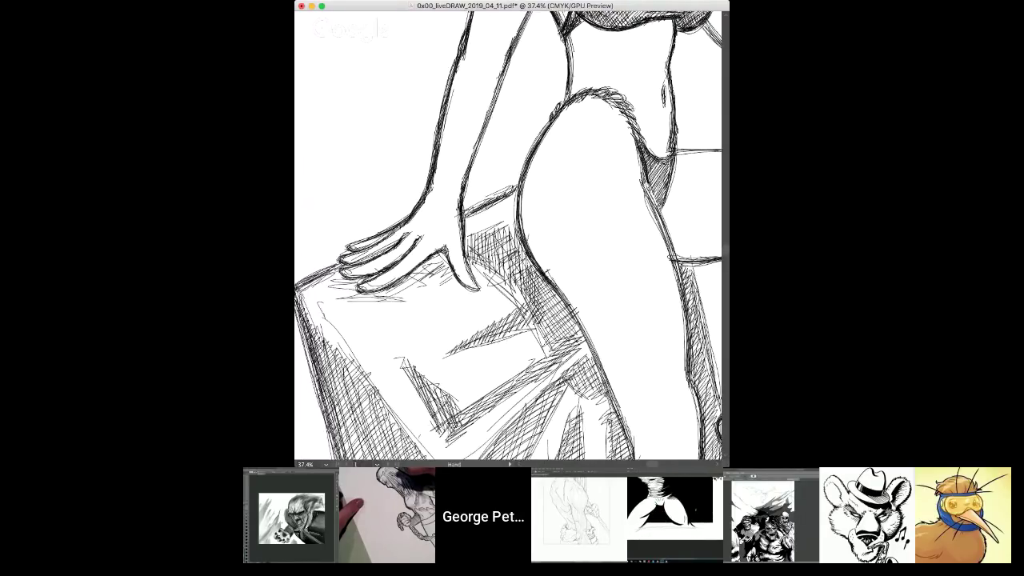
- Hatch the rock's contact shadows between the thumb and palm and beneath the woman's fingers
{"action": "mouse_move", "coordinate": [443, 271]}
{"action": "left_mouse_down"}
{"action": "mouse_move", "coordinate": [506, 277]}
{"action": "mouse_move", "coordinate": [507, 296]}
{"action": "left_mouse_up"}
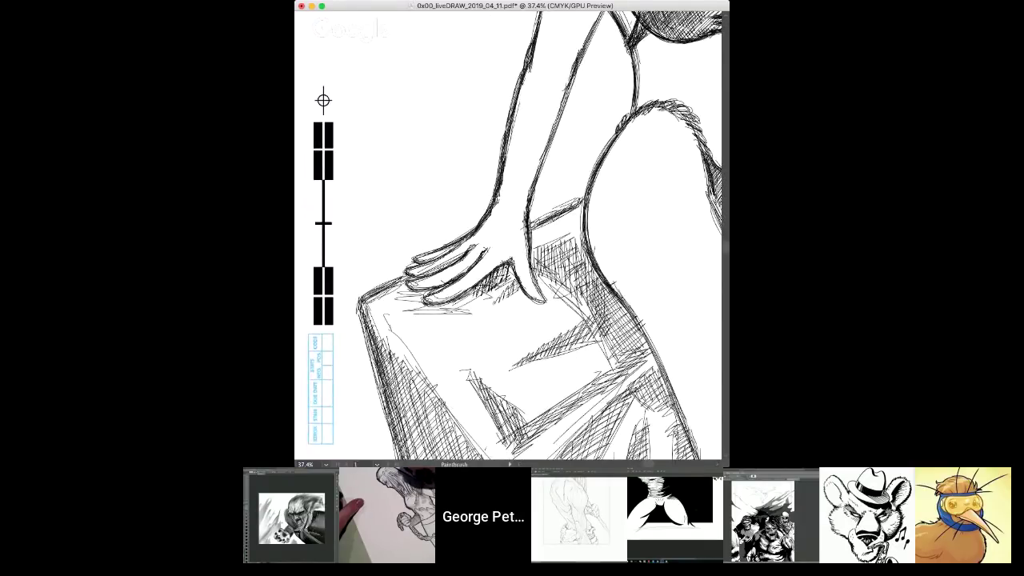
{"action": "mouse_move", "coordinate": [476, 285]}
{"action": "left_mouse_down"}
{"action": "mouse_move", "coordinate": [470, 300]}
{"action": "mouse_move", "coordinate": [388, 295]}
{"action": "left_mouse_up"}
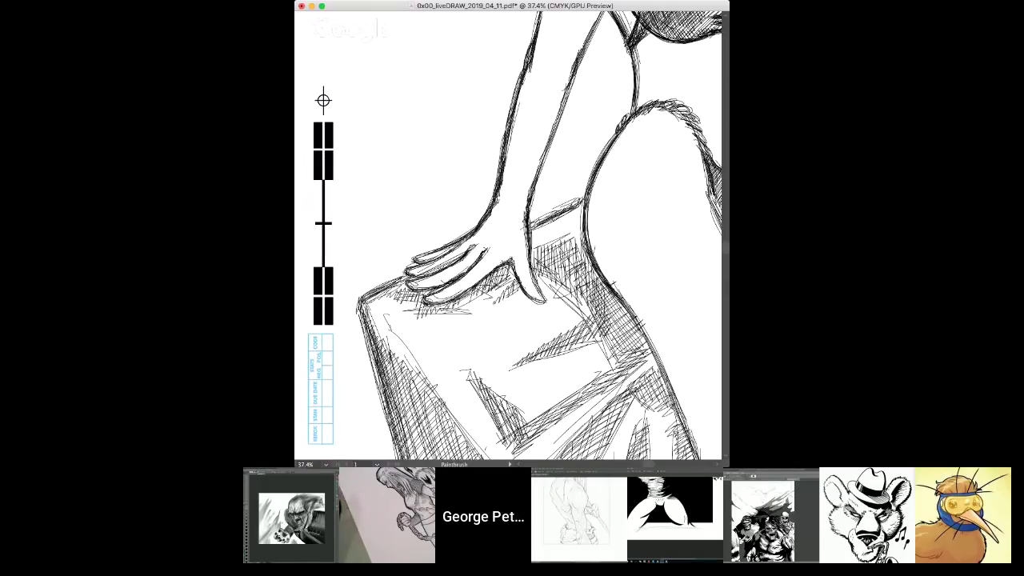
{"action": "left_click_drag", "start_coordinate": [654, 368], "coordinate": [628, 400]}
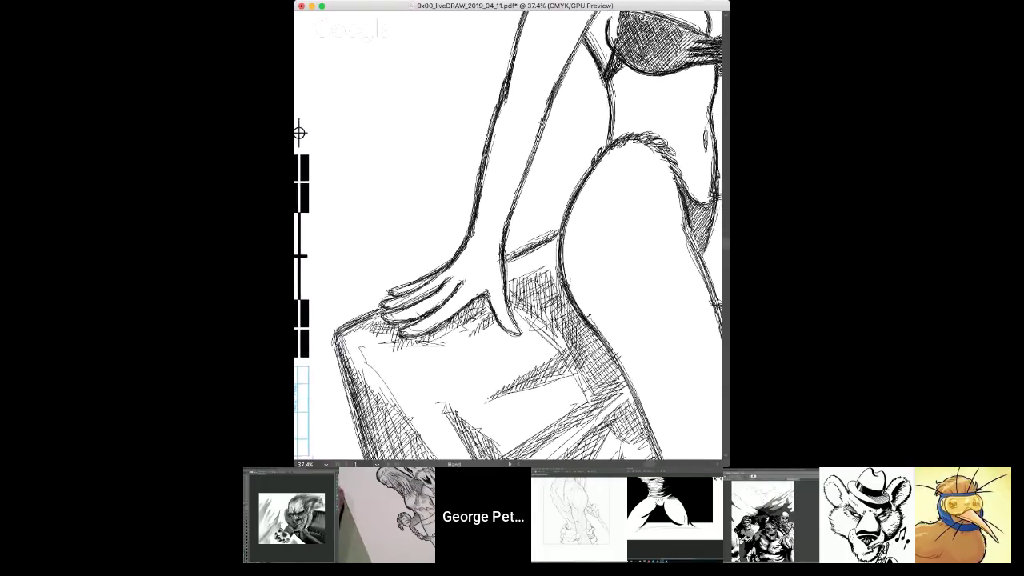
{"action": "key", "text": "v"}
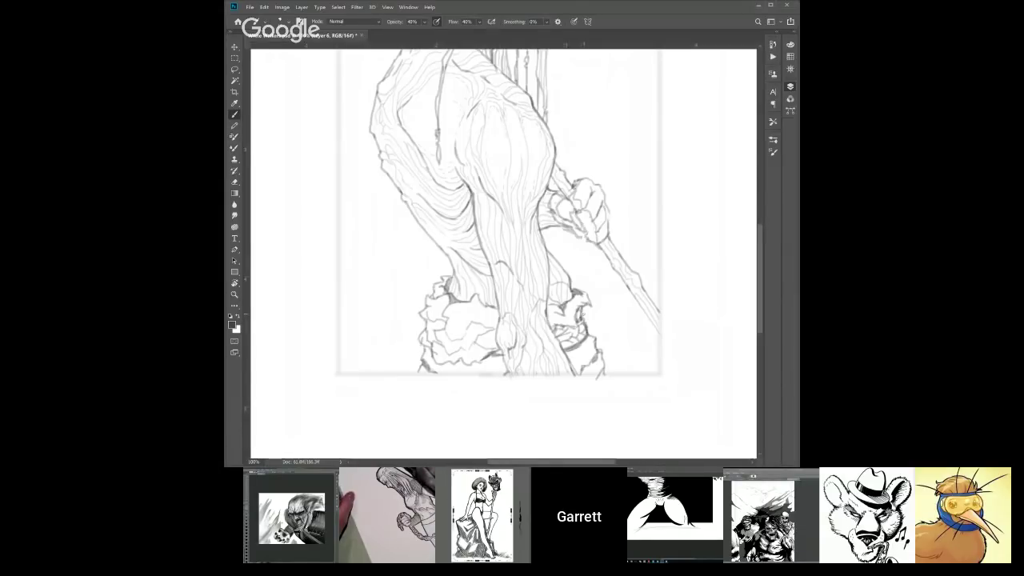
- Shade the finger gaps and inner fingers of the fist gripping the spear in light grey on Layer 5
{"action": "key", "text": "e"}
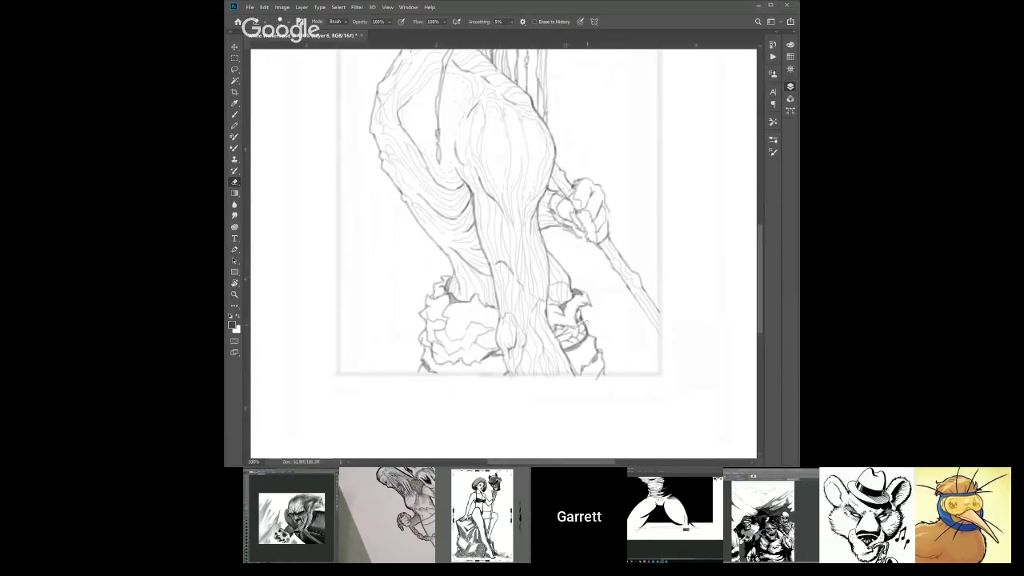
{"action": "key", "text": "b"}
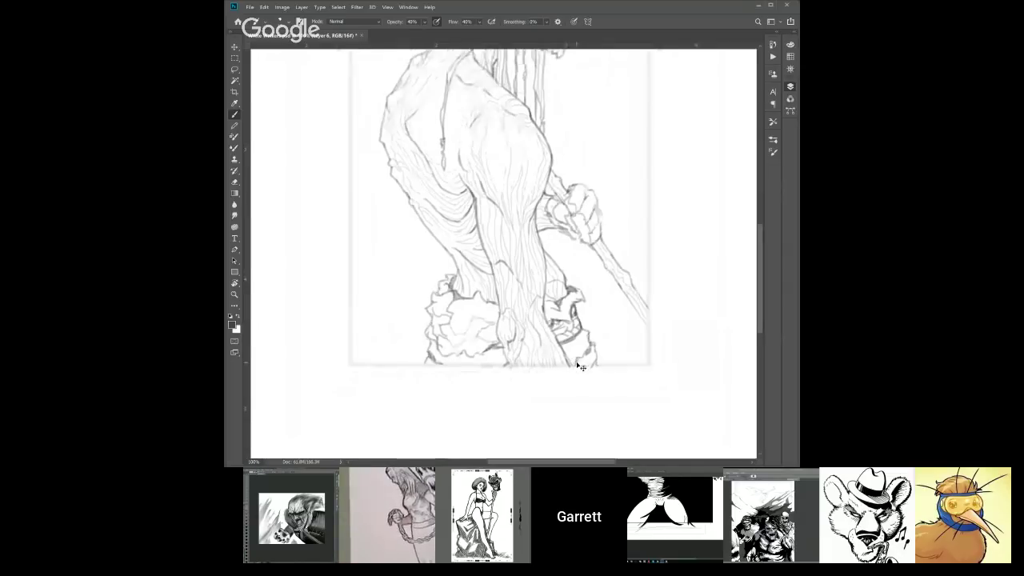
{"action": "key", "text": "ctrl+minus"}
{"action": "left_click_drag", "start_coordinate": [591, 224], "coordinate": [559, 309]}
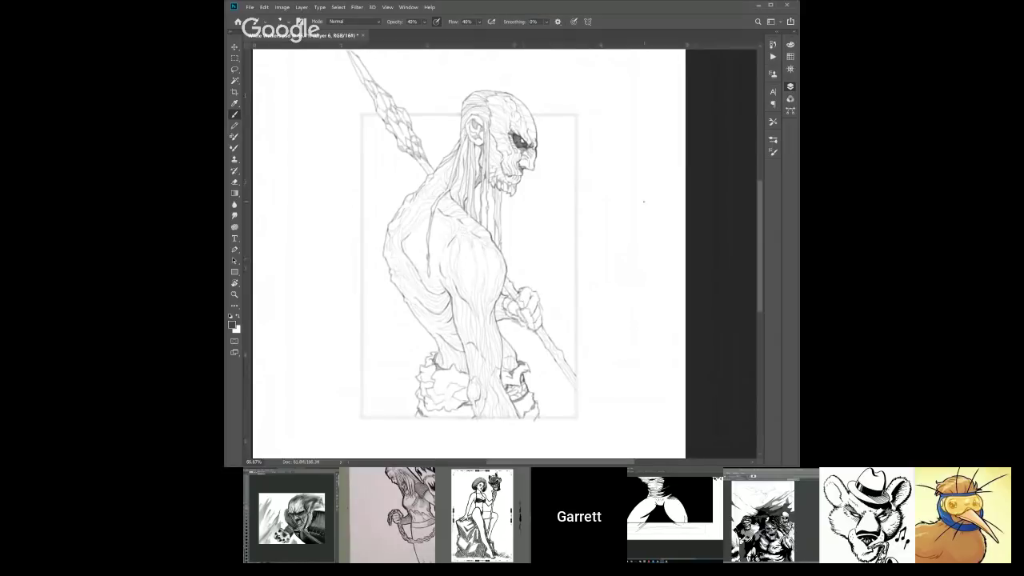
{"action": "key", "text": "alt+bracketleft"}
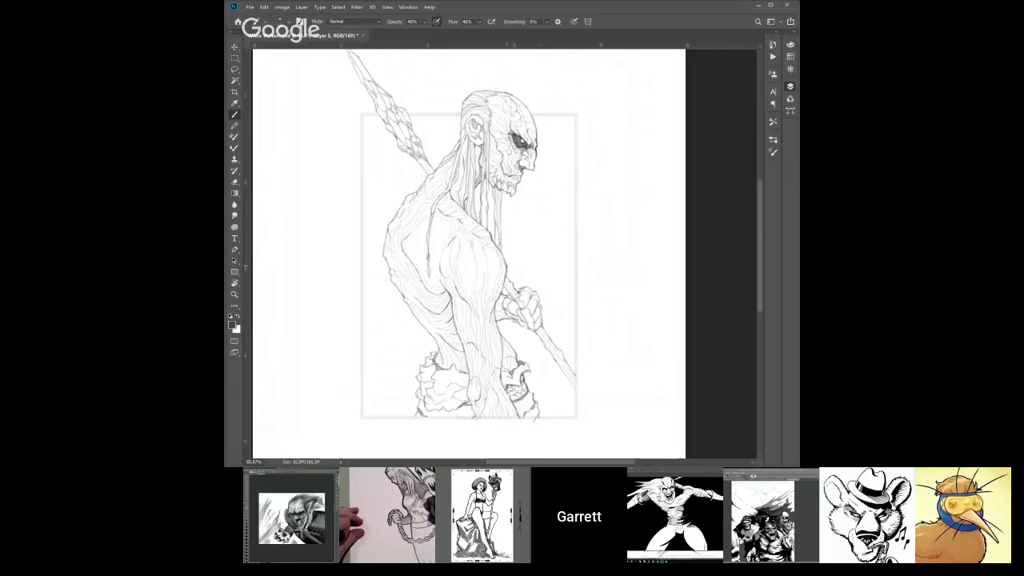
{"action": "scroll", "coordinate": [512, 271], "scroll_direction": "up", "scroll_amount": 2}
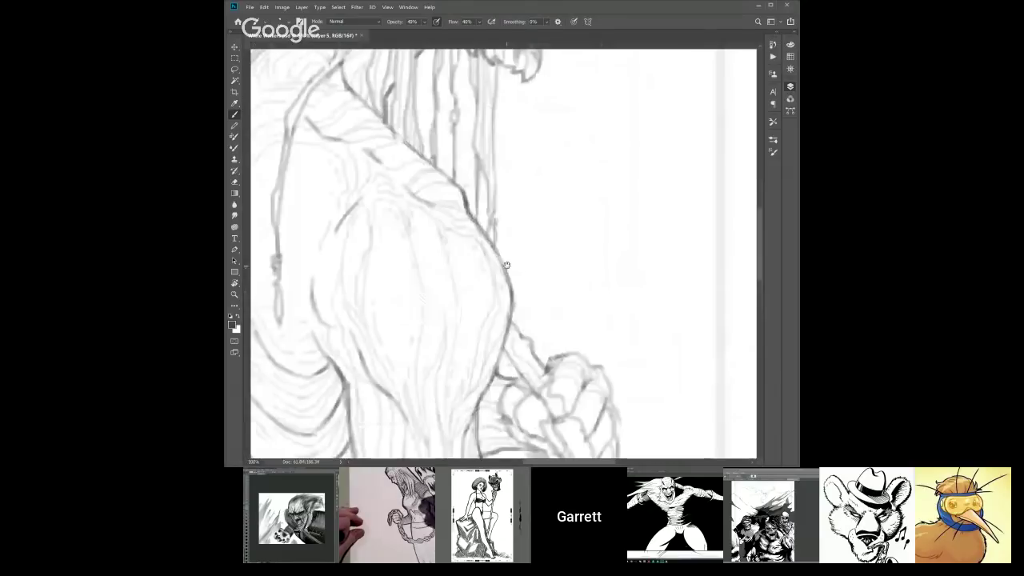
{"action": "left_click_drag", "start_coordinate": [588, 324], "coordinate": [550, 140]}
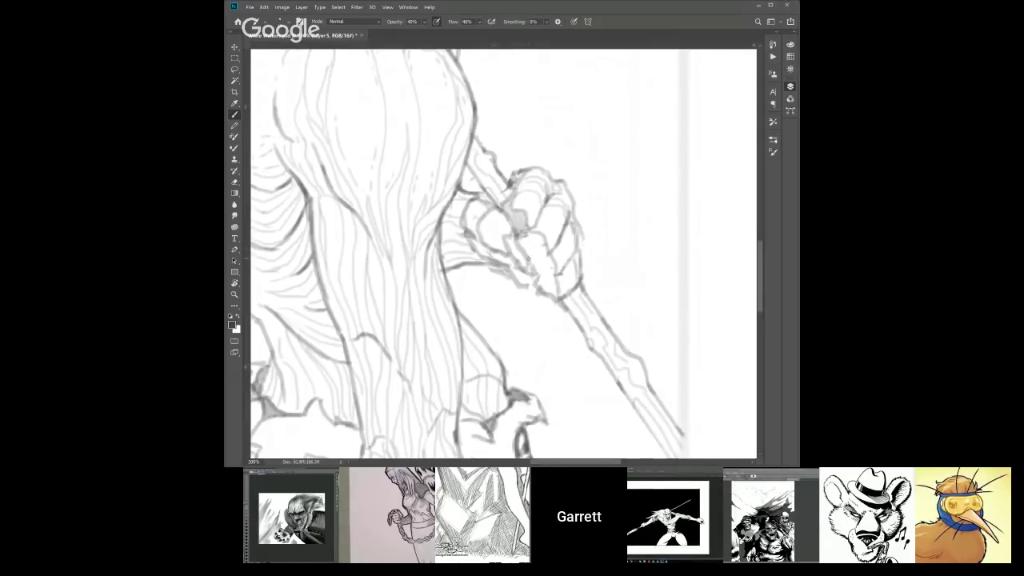
{"action": "mouse_move", "coordinate": [526, 231]}
{"action": "left_mouse_down"}
{"action": "mouse_move", "coordinate": [532, 258]}
{"action": "mouse_move", "coordinate": [545, 251]}
{"action": "mouse_move", "coordinate": [550, 296]}
{"action": "mouse_move", "coordinate": [552, 285]}
{"action": "mouse_move", "coordinate": [535, 279]}
{"action": "left_mouse_up"}
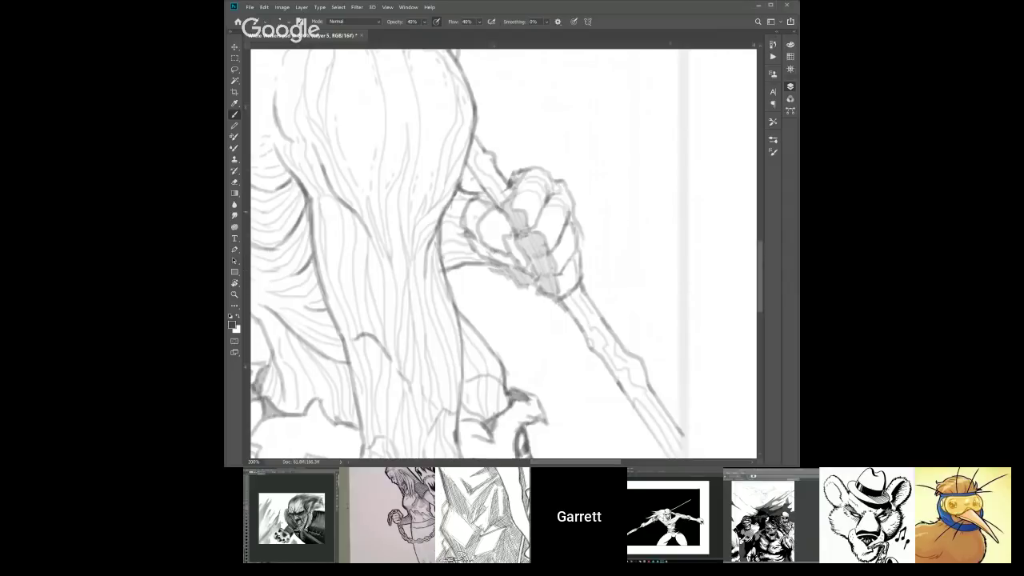
{"action": "key", "text": "e"}
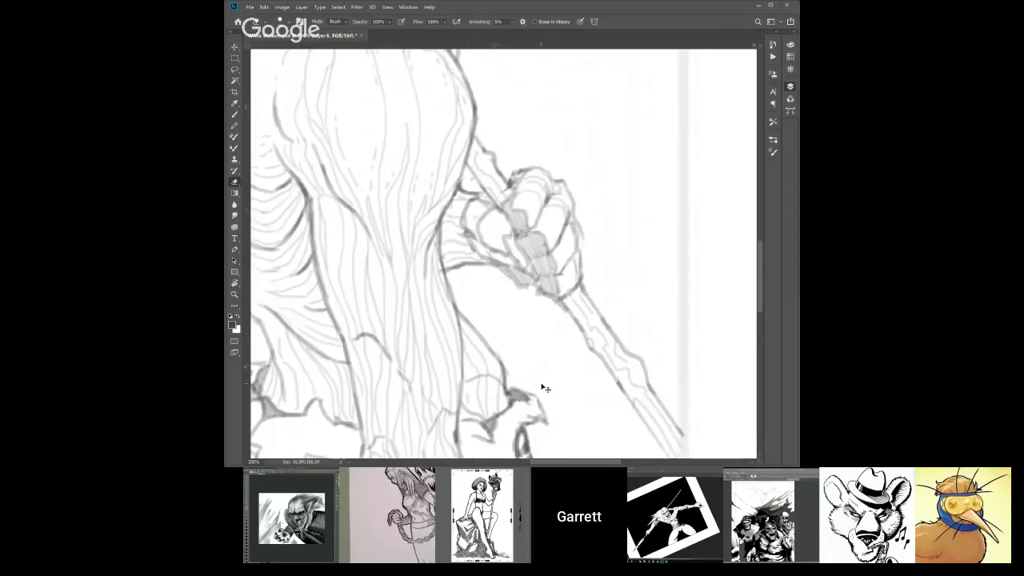
{"action": "key", "text": "ctrl+minus"}
{"action": "key", "text": "ctrl+minus"}
{"action": "key", "text": "ctrl+minus"}
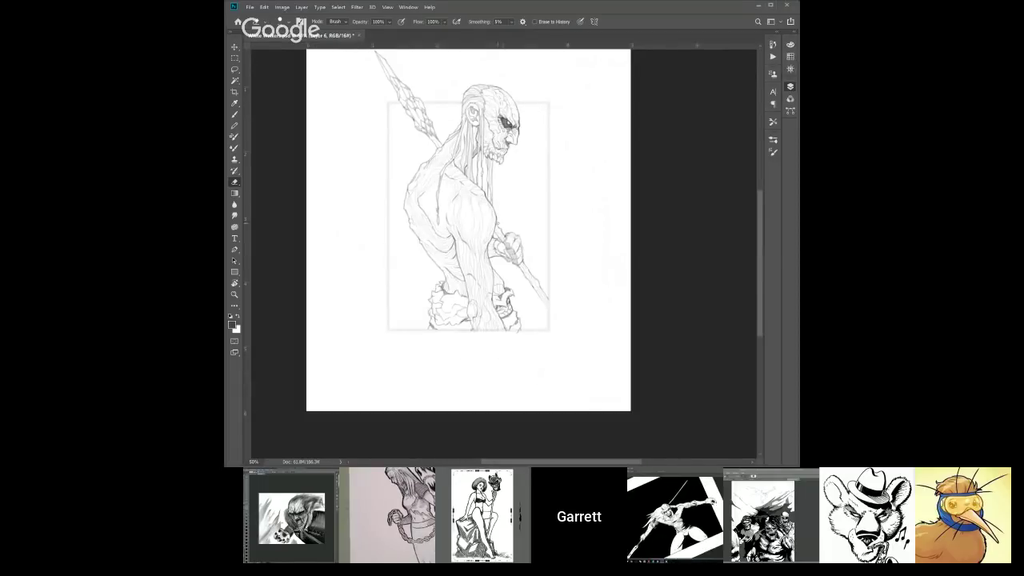
{"action": "key", "text": "b"}
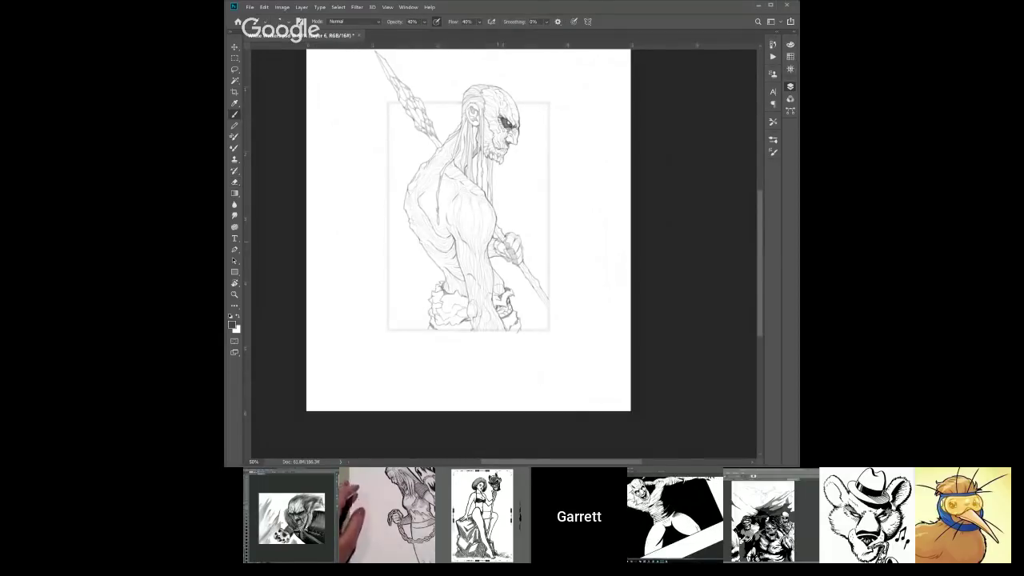
{"action": "key", "text": "alt+bracketleft"}
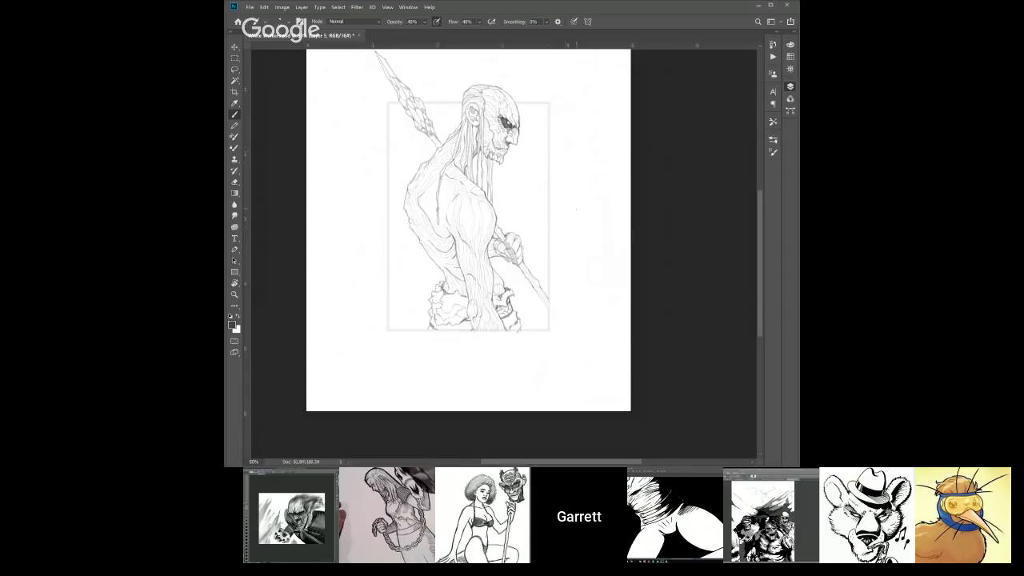
{"action": "left_click_drag", "start_coordinate": [588, 290], "coordinate": [590, 323]}
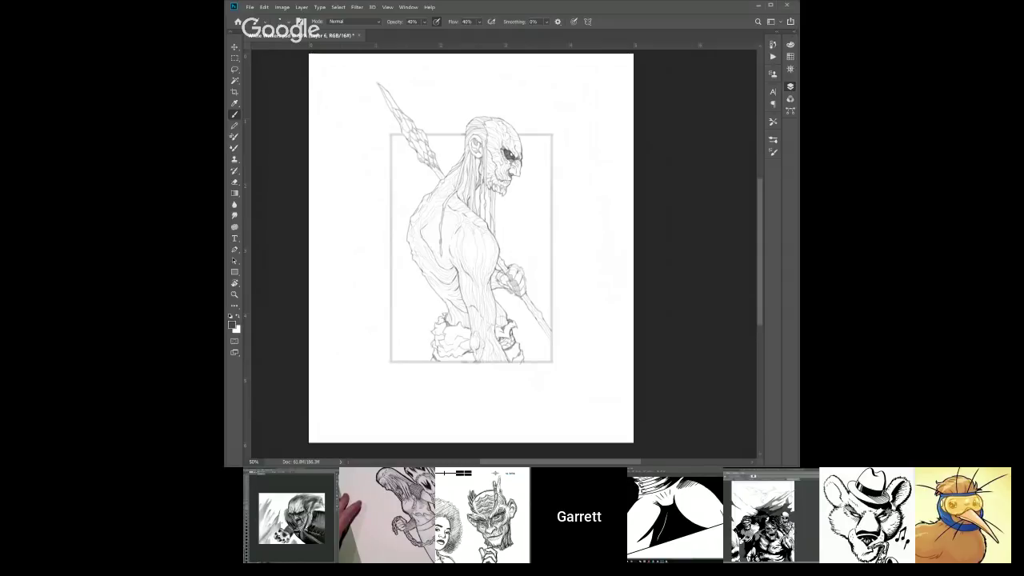
- Duplicate Layer 6 of the spear-carrying figure drawing
{"action": "key", "text": "i"}
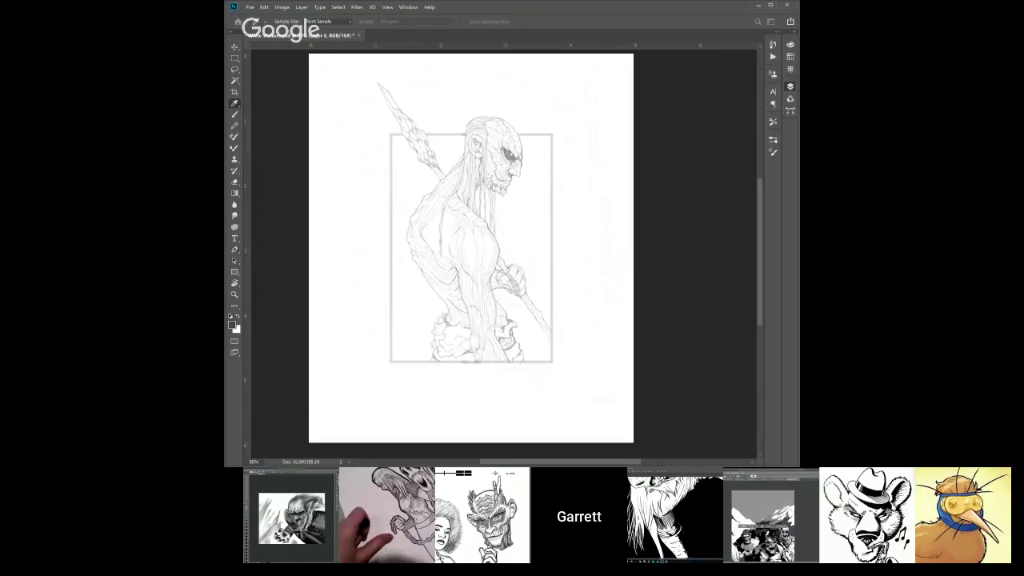
{"action": "key", "text": "b"}
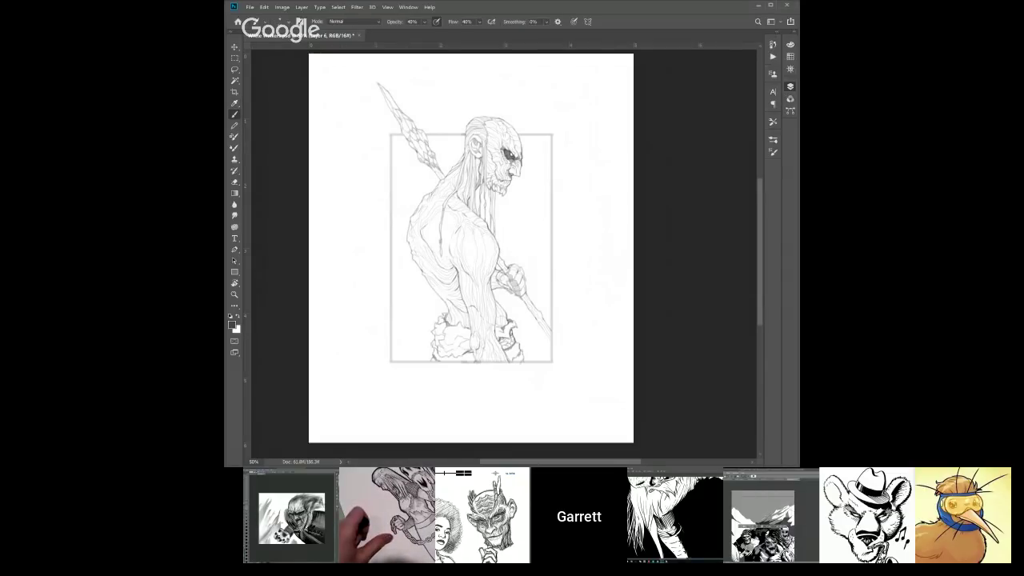
{"action": "key", "text": "ctrl+j"}
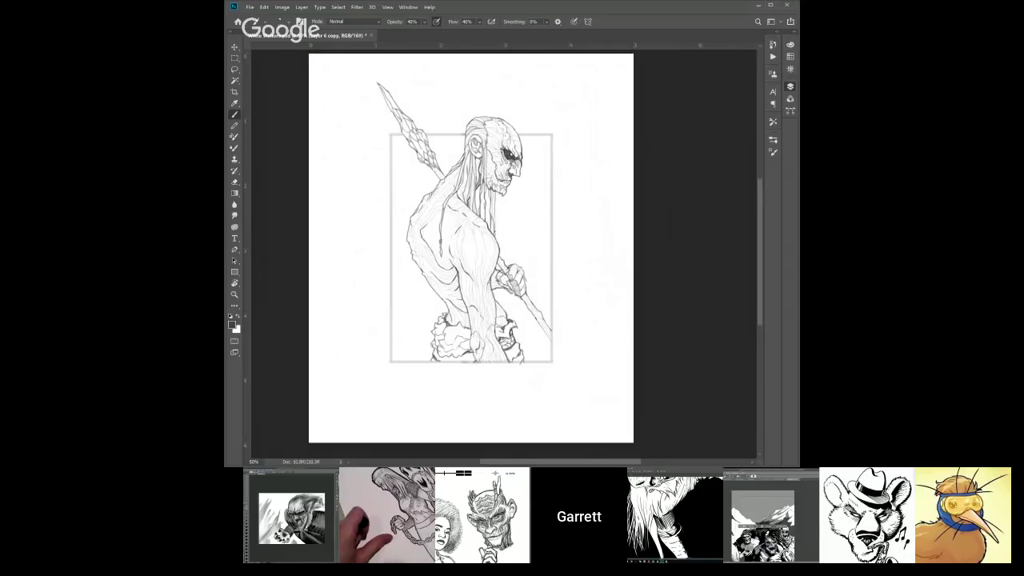
{"action": "key", "text": "i"}
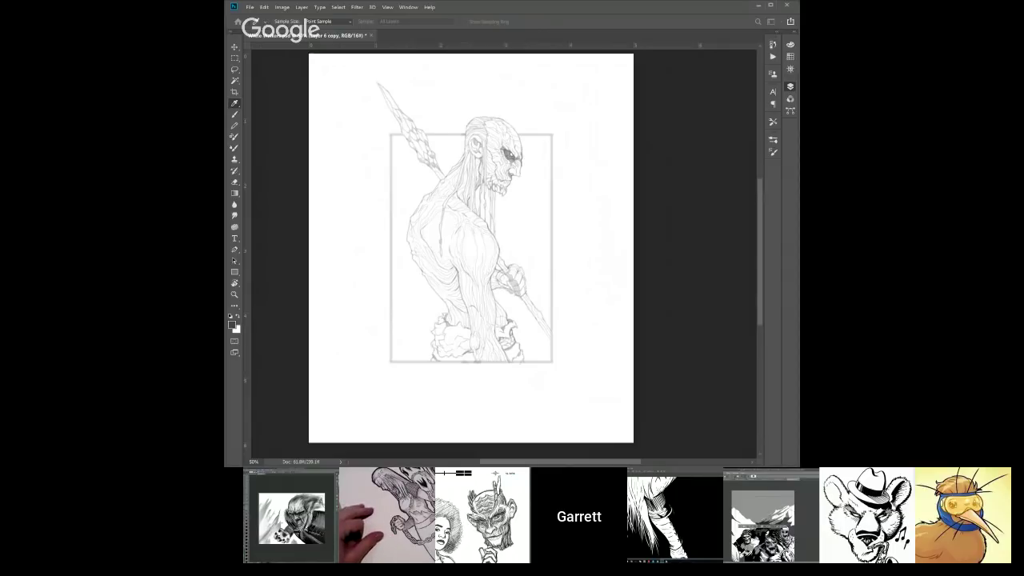
- Turn on dual-axis paint symmetry and trace the rectangular frame around the spear carrier with straight brush lines on Layer 7
{"action": "key", "text": "b"}
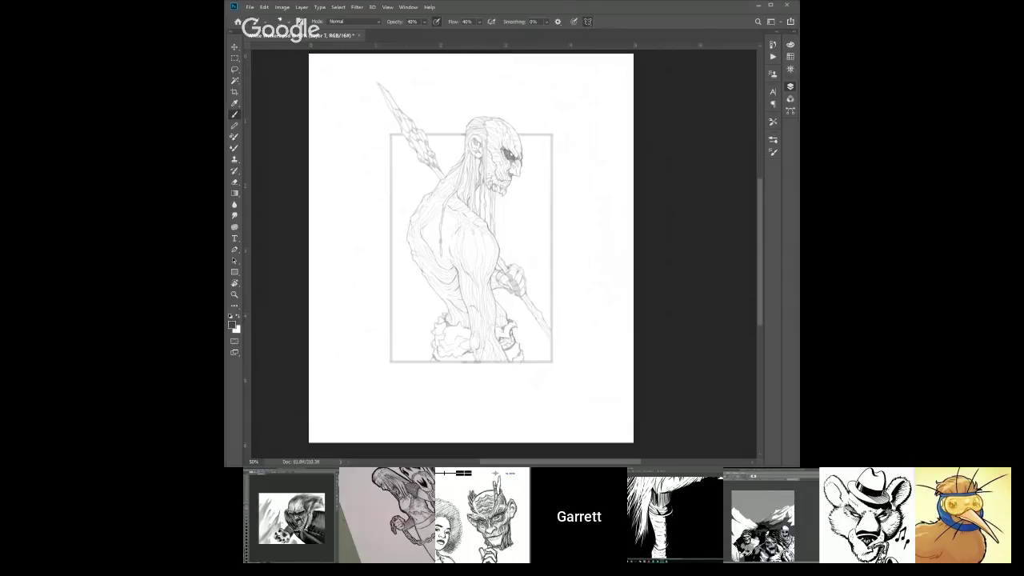
{"action": "left_click", "coordinate": [586, 21]}
{"action": "left_click", "coordinate": [576, 65]}
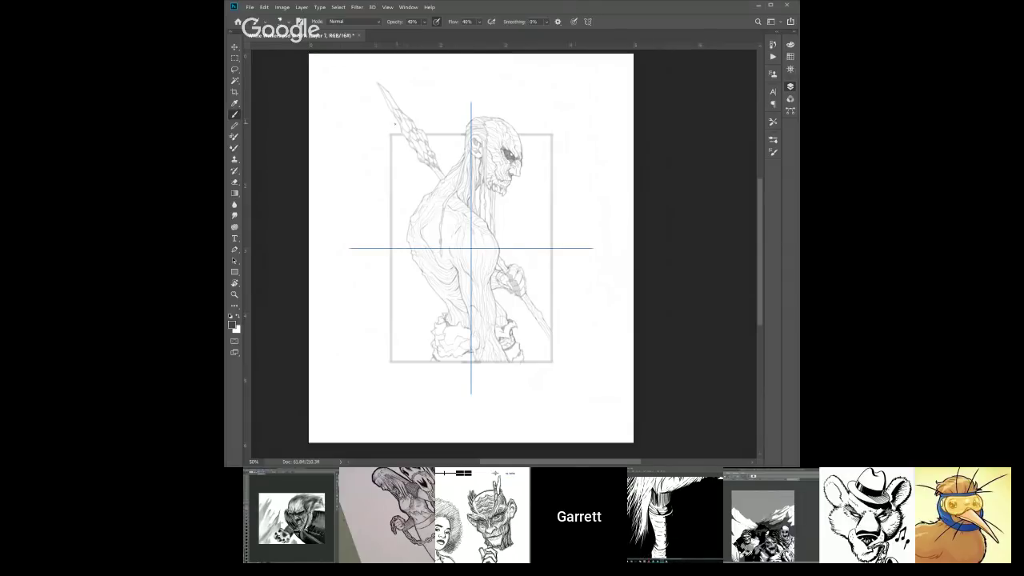
{"action": "left_click_drag", "start_coordinate": [390, 135], "coordinate": [471, 134]}
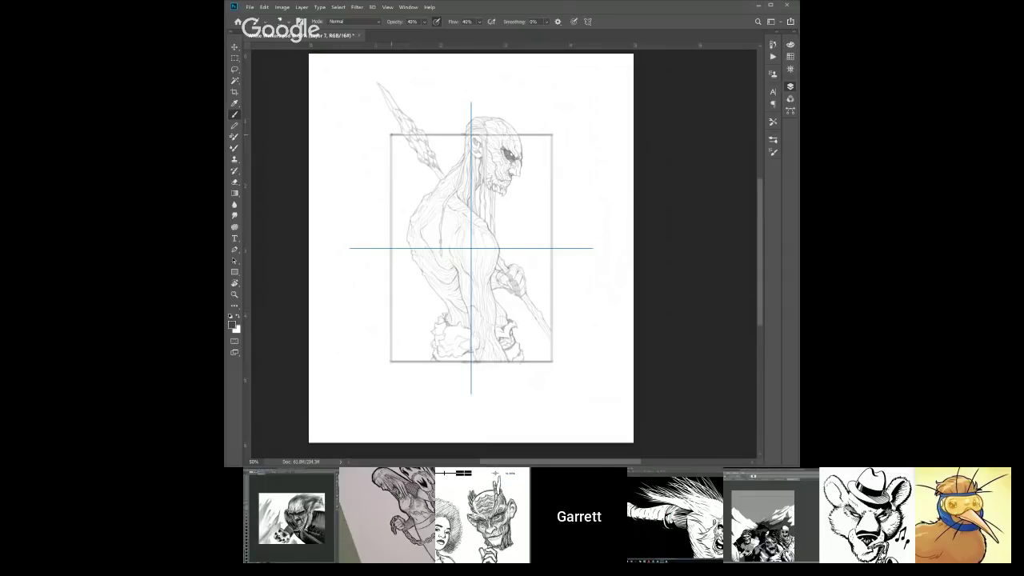
{"action": "left_click_drag", "start_coordinate": [391, 134], "coordinate": [391, 248]}
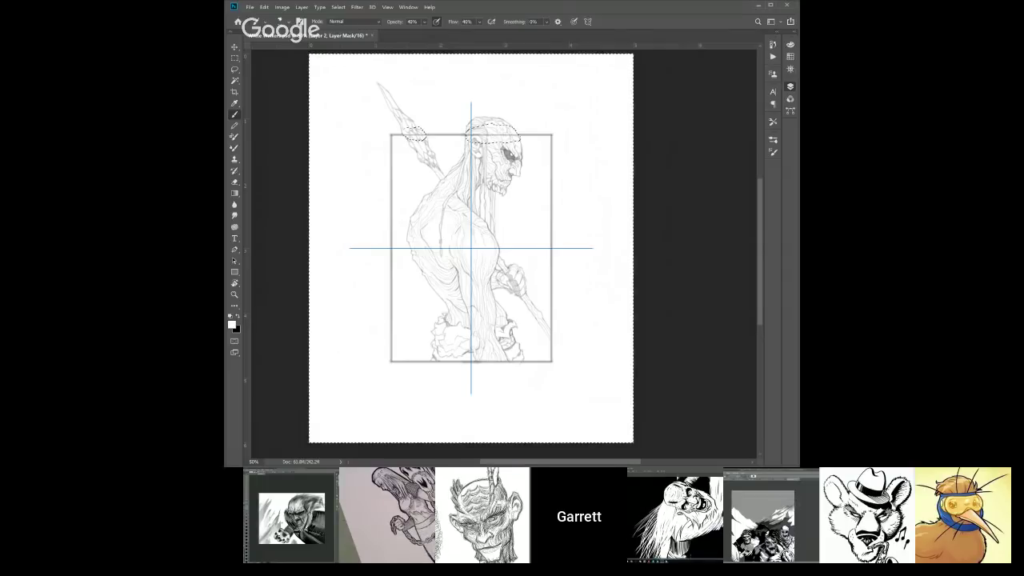
- Undo the selection that excludes the spots where the frame crosses the head and spear
{"action": "key", "text": "ctrl+alt+z"}
{"action": "key", "text": "ctrl+alt+z"}
{"action": "key", "text": "ctrl+alt+z"}
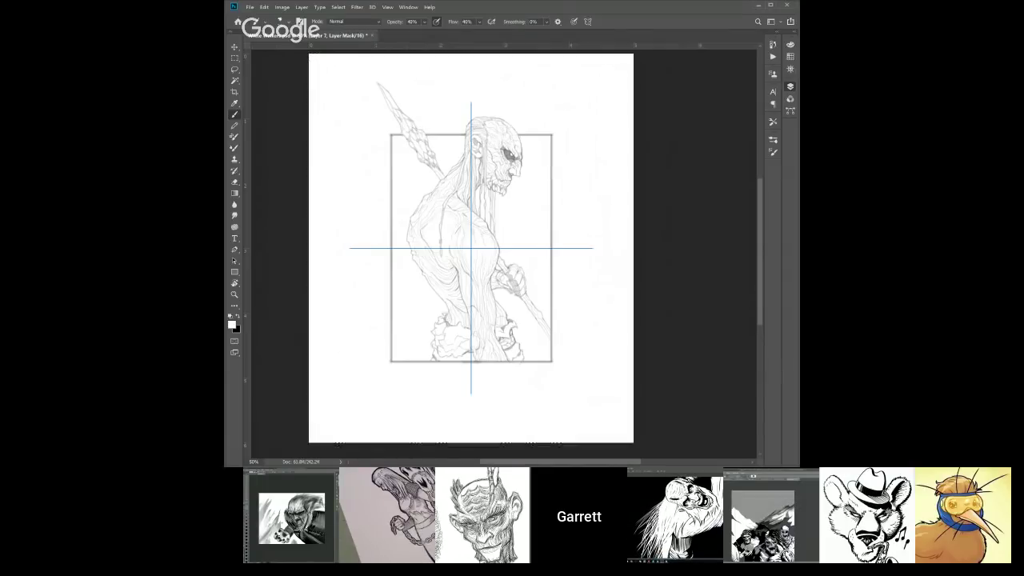
- Undo the frame's last thickening strokes, then turn off paint symmetry and save the drawing
{"action": "key", "text": "ctrl+alt+z"}
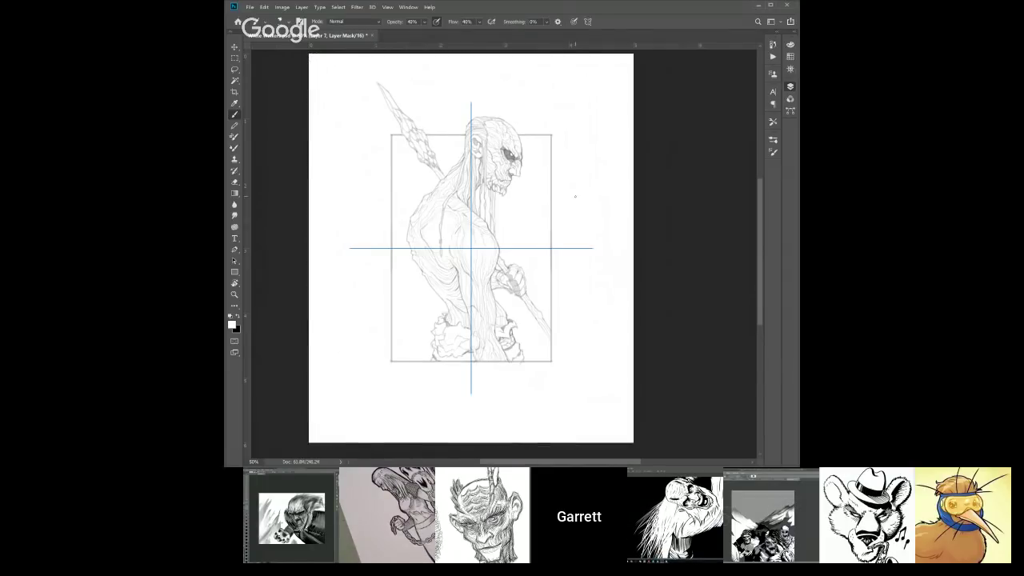
{"action": "left_click", "coordinate": [588, 22]}
{"action": "left_click", "coordinate": [601, 35]}
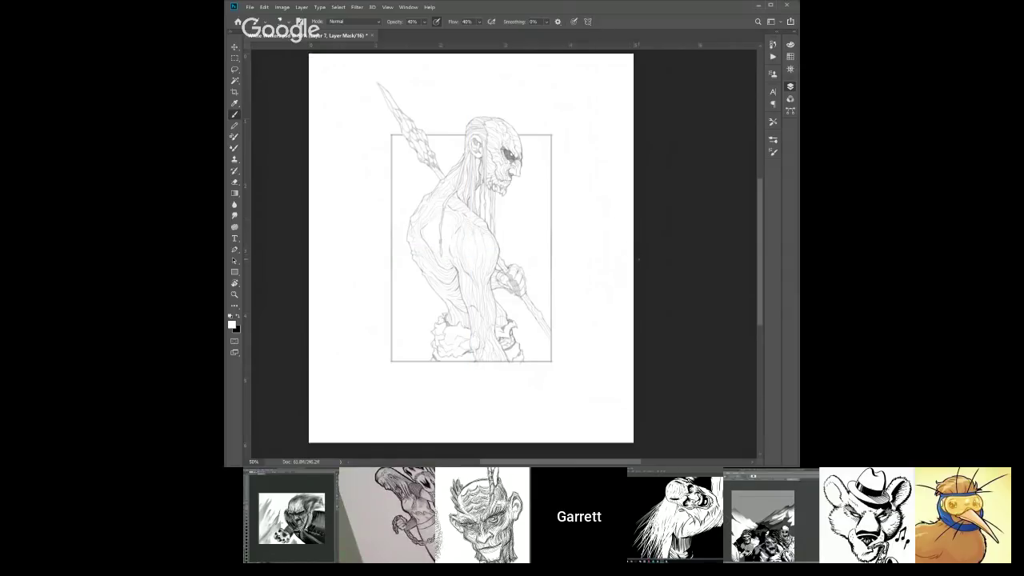
{"action": "key", "text": "ctrl+s"}
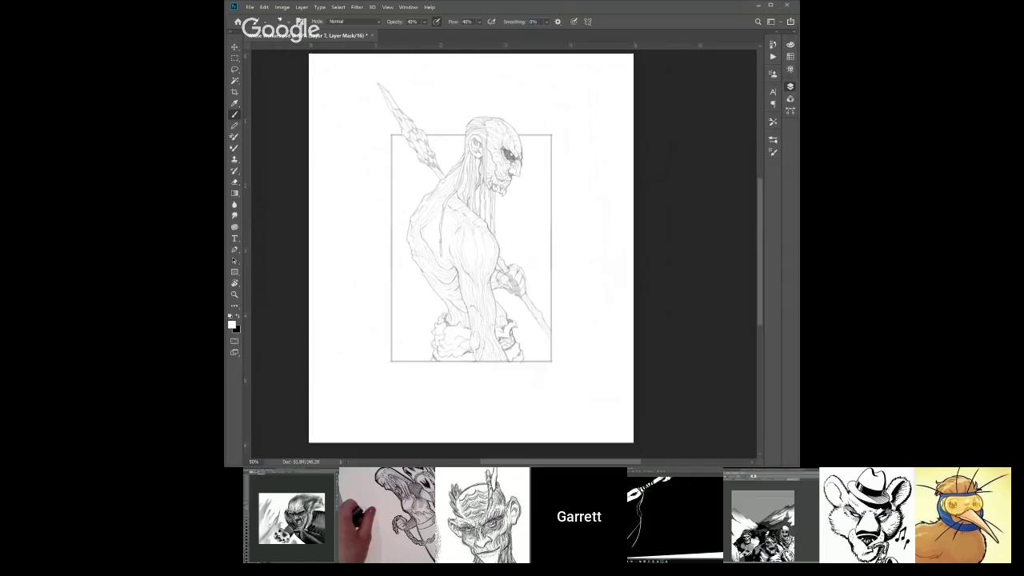
- Add a new layer and ink the spear carrier's nose, nostril and brow with darker brush lines
{"action": "key", "text": "ctrl+plus"}
{"action": "key", "text": "ctrl+plus"}
{"action": "key", "text": "ctrl+plus"}
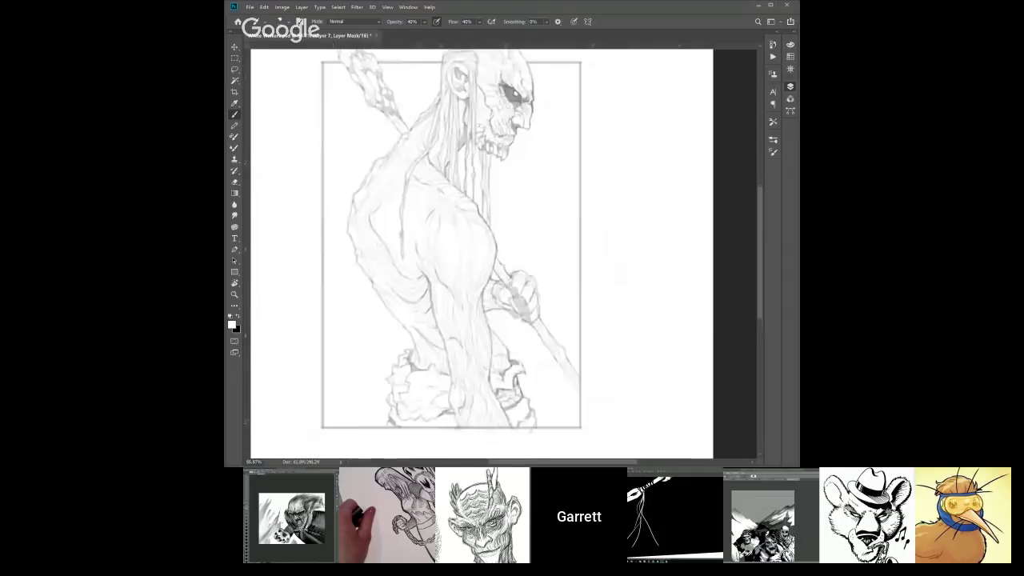
{"action": "left_click_drag", "start_coordinate": [558, 149], "coordinate": [582, 327]}
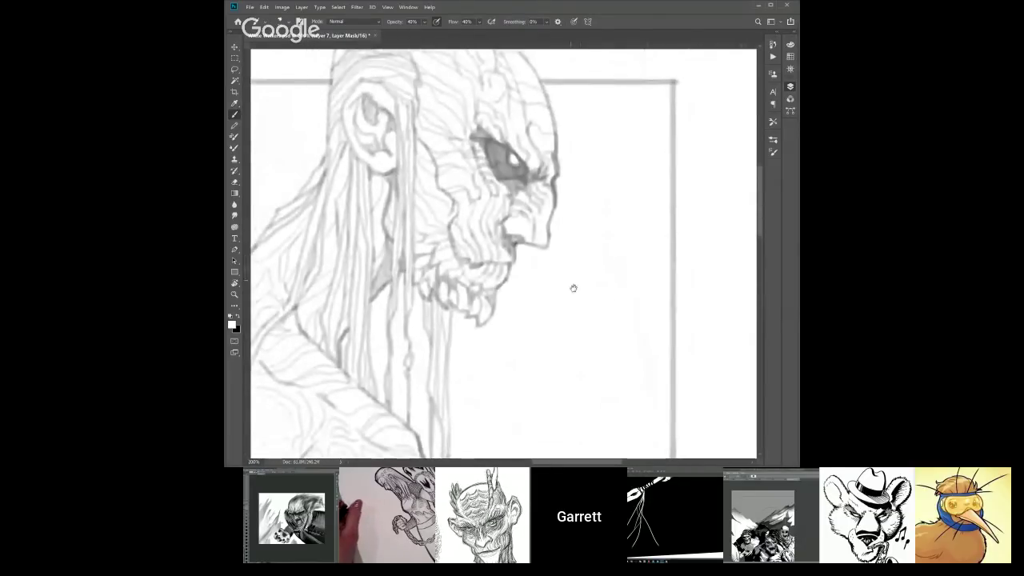
{"action": "key", "text": "alt+["}
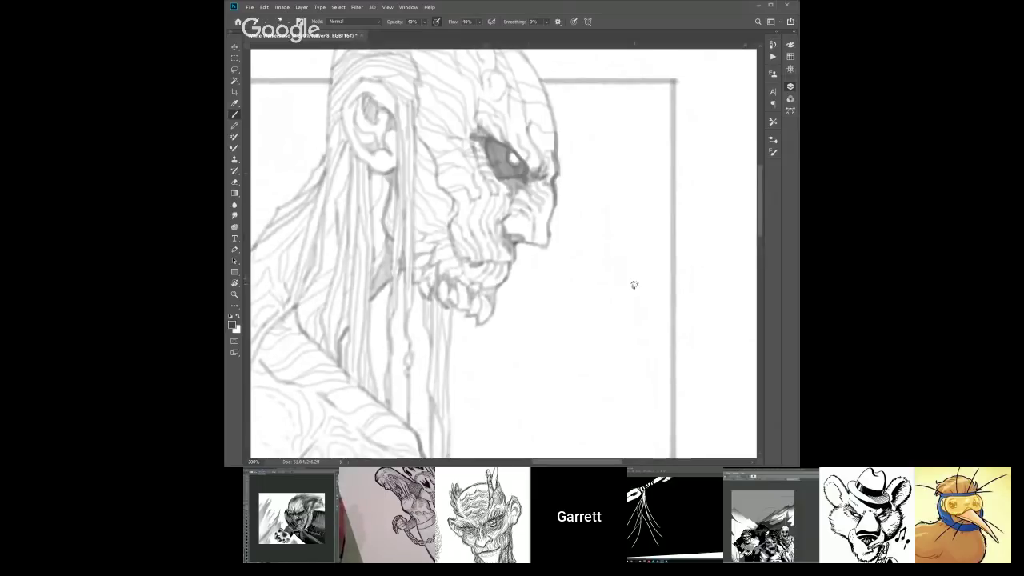
{"action": "key", "text": "ctrl+shift+alt+n"}
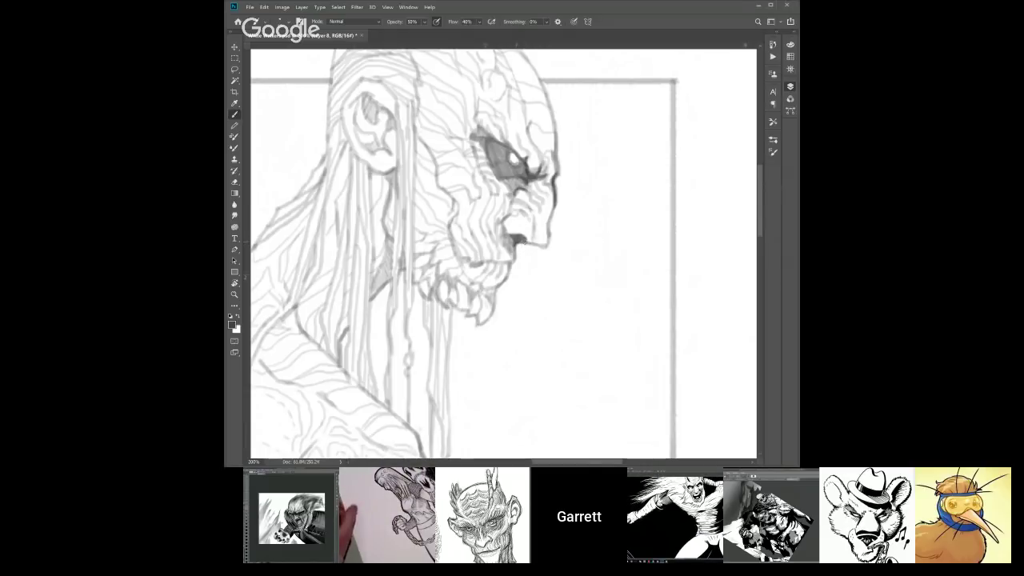
{"action": "left_click_drag", "start_coordinate": [518, 240], "coordinate": [542, 243]}
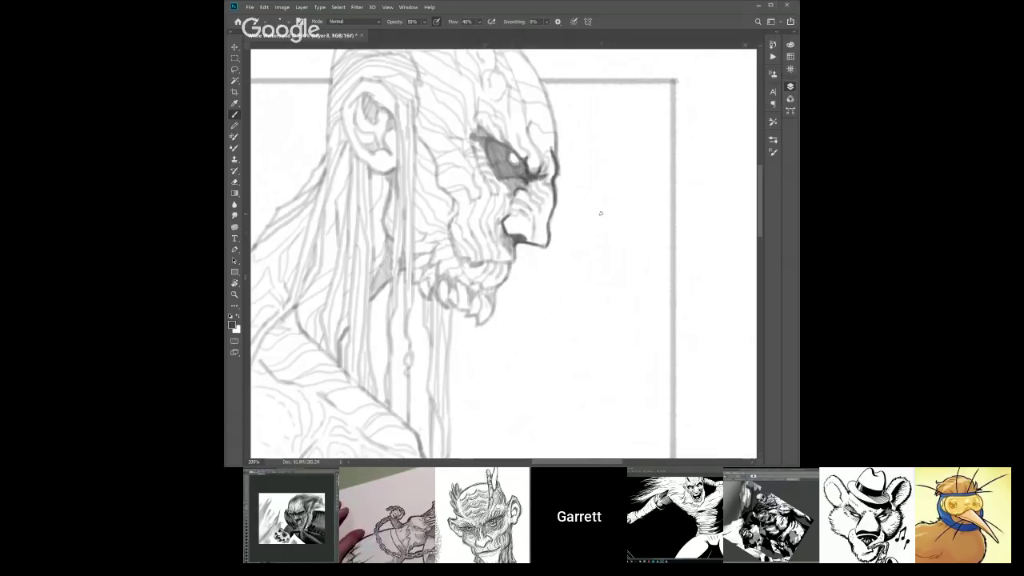
- Rotate the canvas and ink the outline of the spear carrier's forehead and skull with darker lines
{"action": "key", "text": "ctrl+minus"}
{"action": "key", "text": "ctrl+minus"}
{"action": "key", "text": "ctrl+minus"}
{"action": "key", "text": "ctrl+minus"}
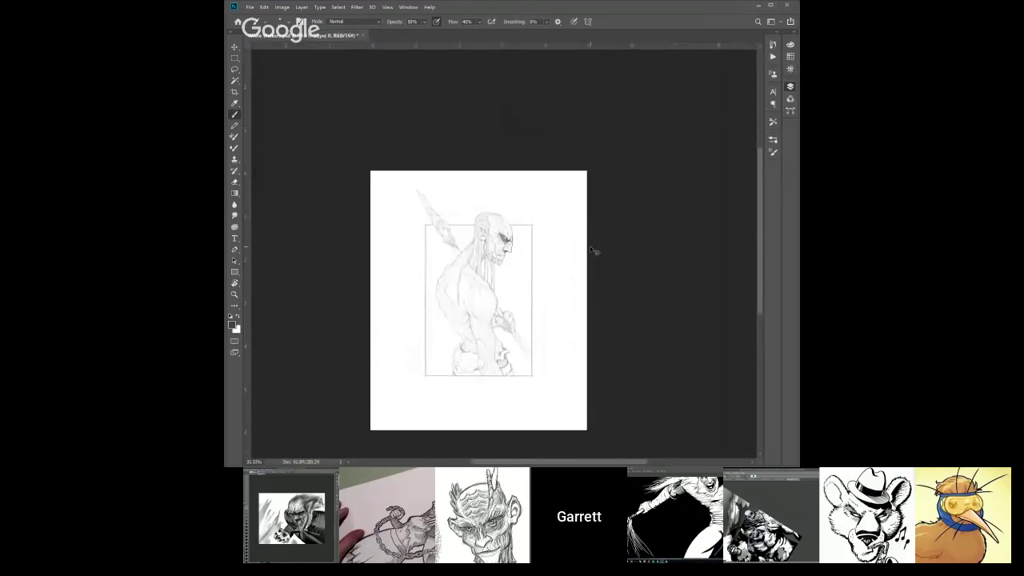
{"action": "scroll", "coordinate": [594, 251], "scroll_direction": "up", "scroll_amount": 5}
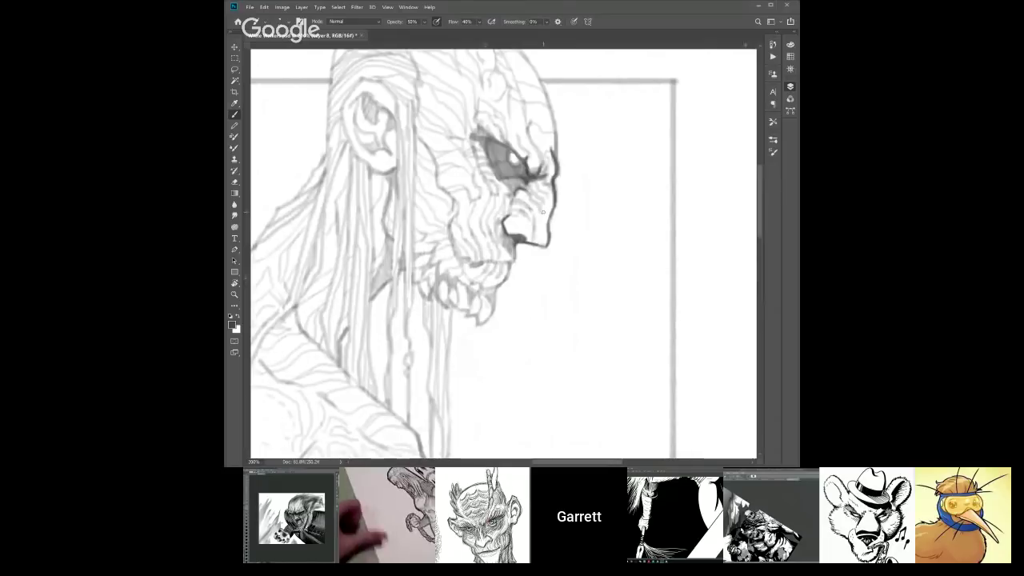
{"action": "key", "text": "r"}
{"action": "mouse_move", "coordinate": [617, 168]}
{"action": "left_mouse_down"}
{"action": "mouse_move", "coordinate": [400, 176]}
{"action": "mouse_move", "coordinate": [392, 262]}
{"action": "mouse_move", "coordinate": [484, 175]}
{"action": "left_mouse_up"}
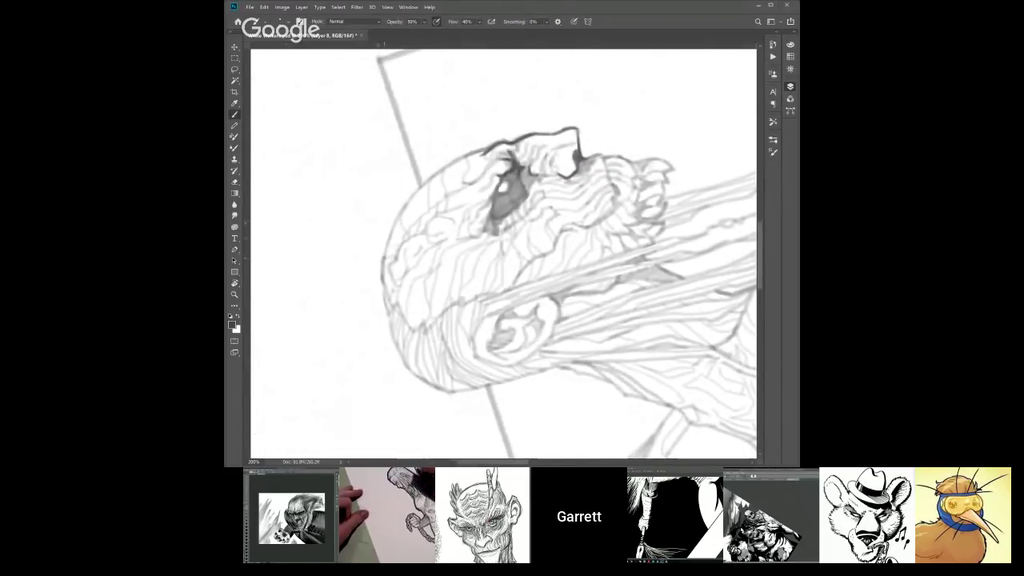
{"action": "left_click_drag", "start_coordinate": [384, 257], "coordinate": [401, 211]}
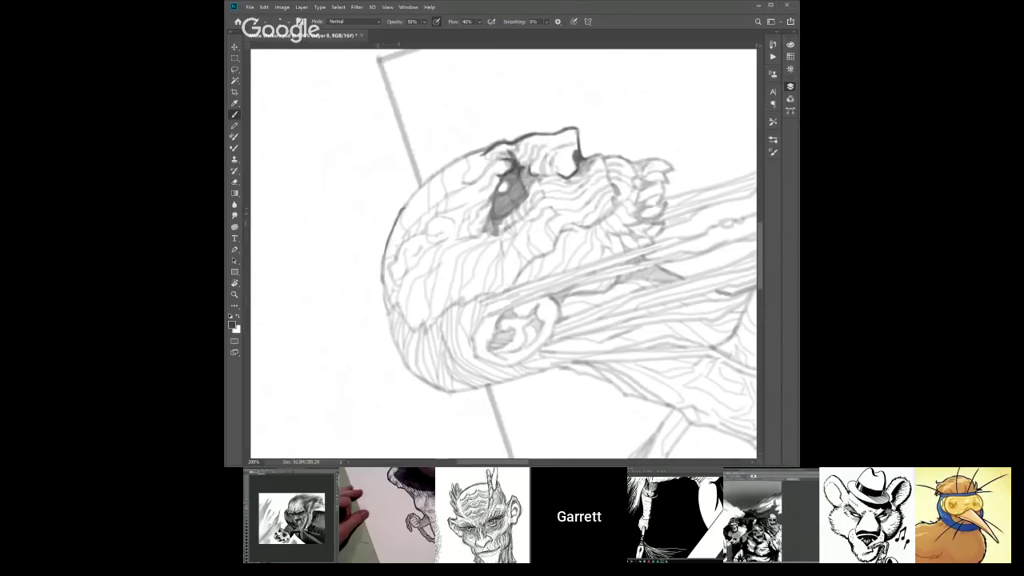
{"action": "left_click_drag", "start_coordinate": [411, 199], "coordinate": [467, 155]}
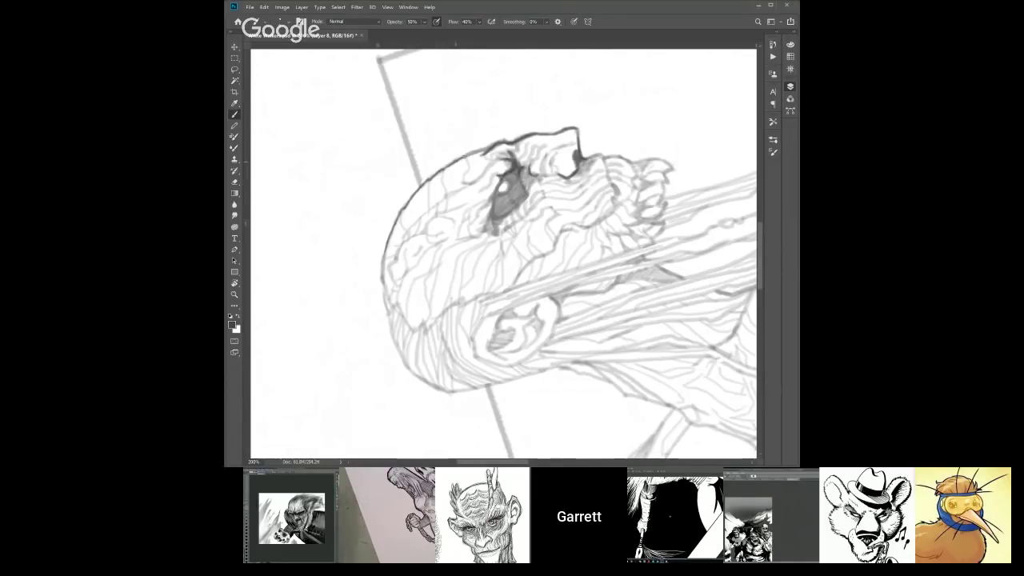
- Make Layer 4 of the black-and-white spear warrior drawing active and switch to the Brush tool
{"action": "key", "text": "e"}
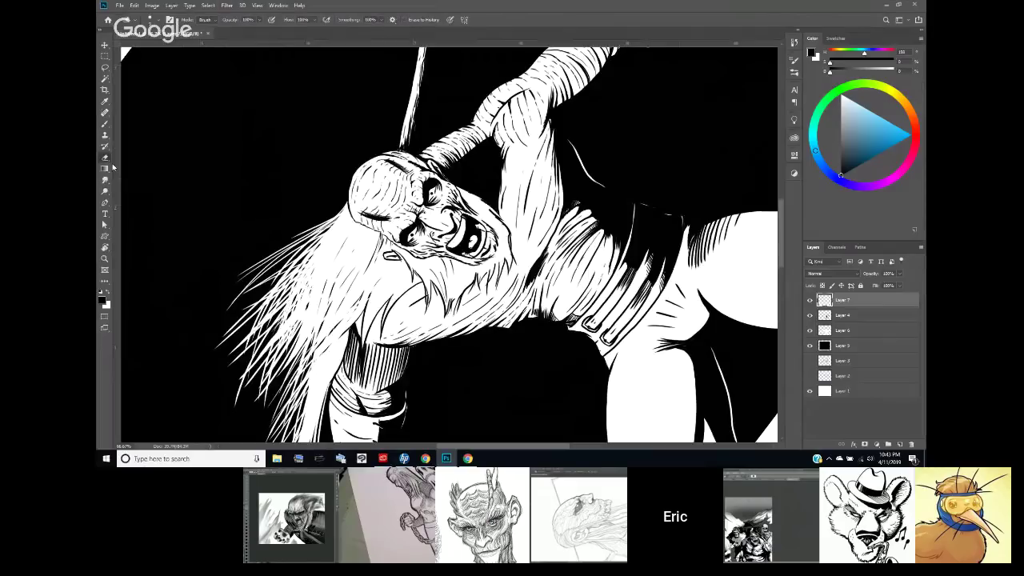
{"action": "left_click", "coordinate": [832, 314]}
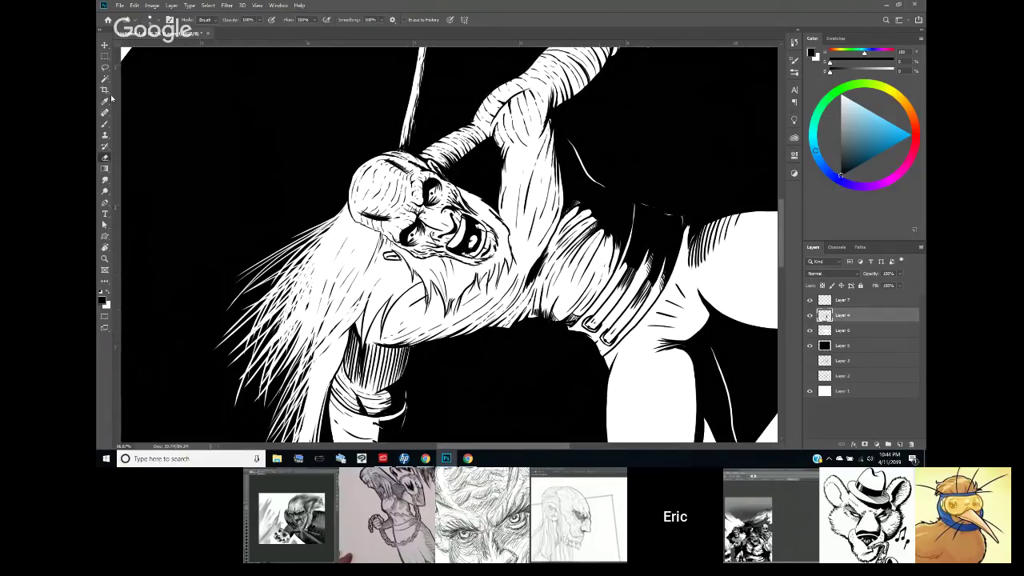
{"action": "left_click", "coordinate": [107, 123]}
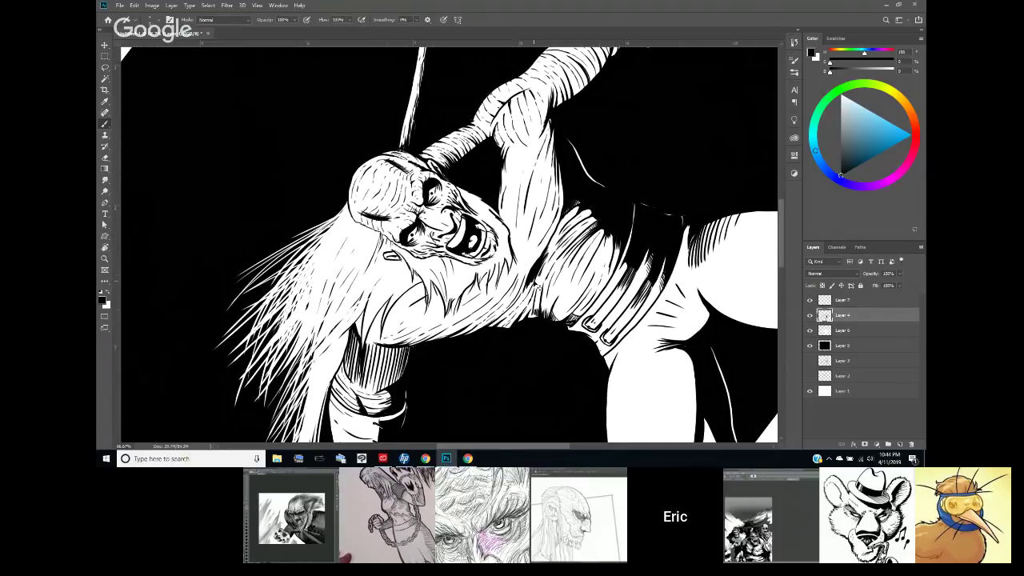
{"action": "key", "text": "ctrl+minus"}
{"action": "key", "text": "ctrl+minus"}
{"action": "key", "text": "ctrl+minus"}
{"action": "key", "text": "ctrl+minus"}
{"action": "key", "text": "t"}
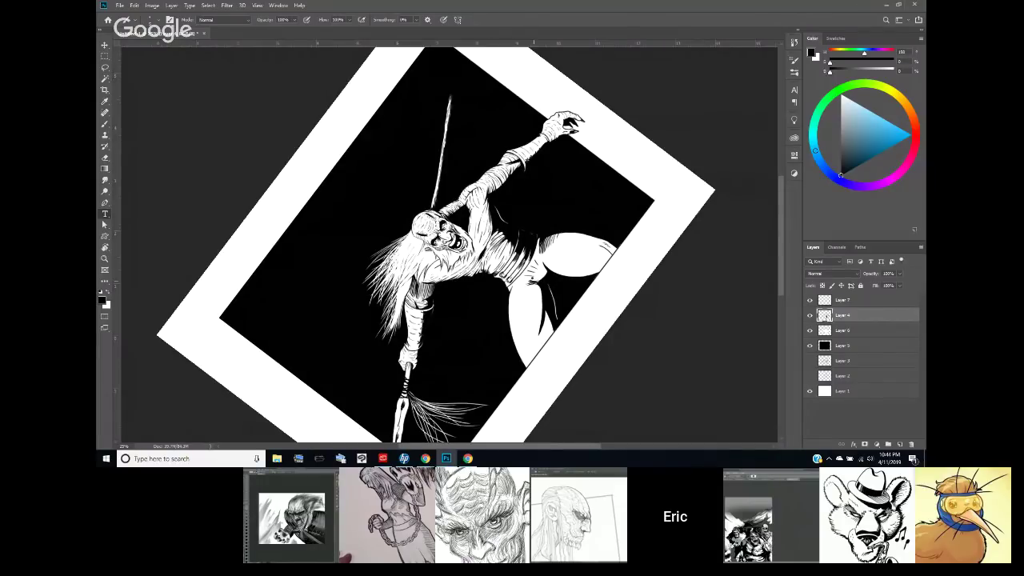
{"action": "key", "text": "t"}
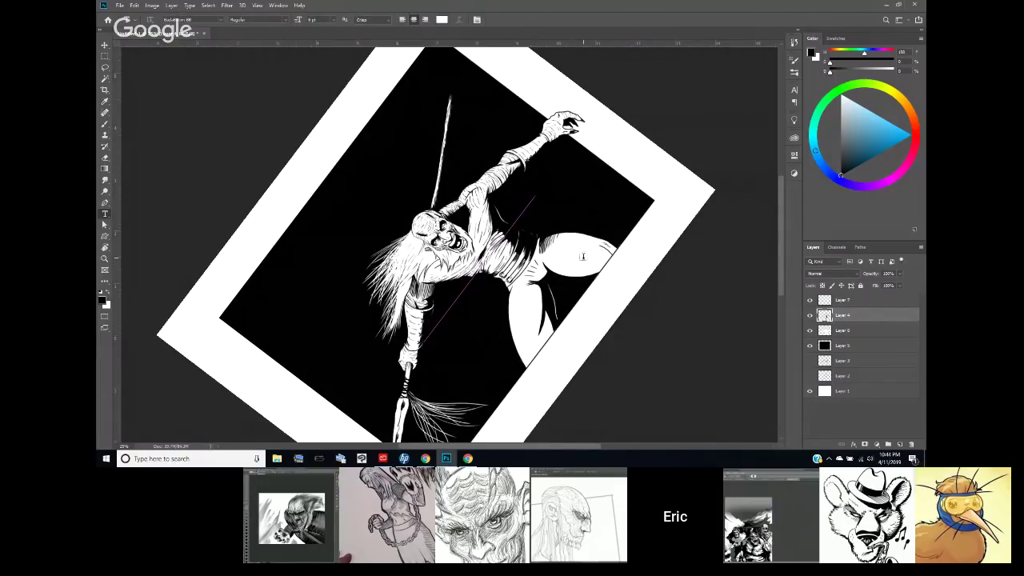
{"action": "left_click_drag", "start_coordinate": [583, 257], "coordinate": [583, 257]}
{"action": "left_click", "coordinate": [105, 56]}
{"action": "left_click", "coordinate": [120, 6]}
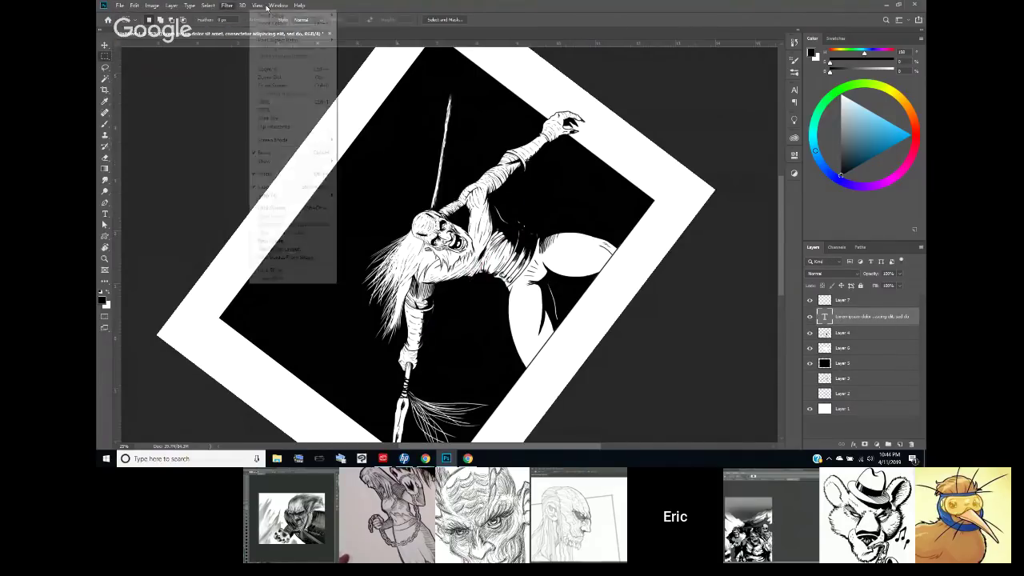
{"action": "left_click", "coordinate": [444, 9]}
{"action": "key", "text": "ctrl+BackSpace"}
{"action": "key", "text": "r"}
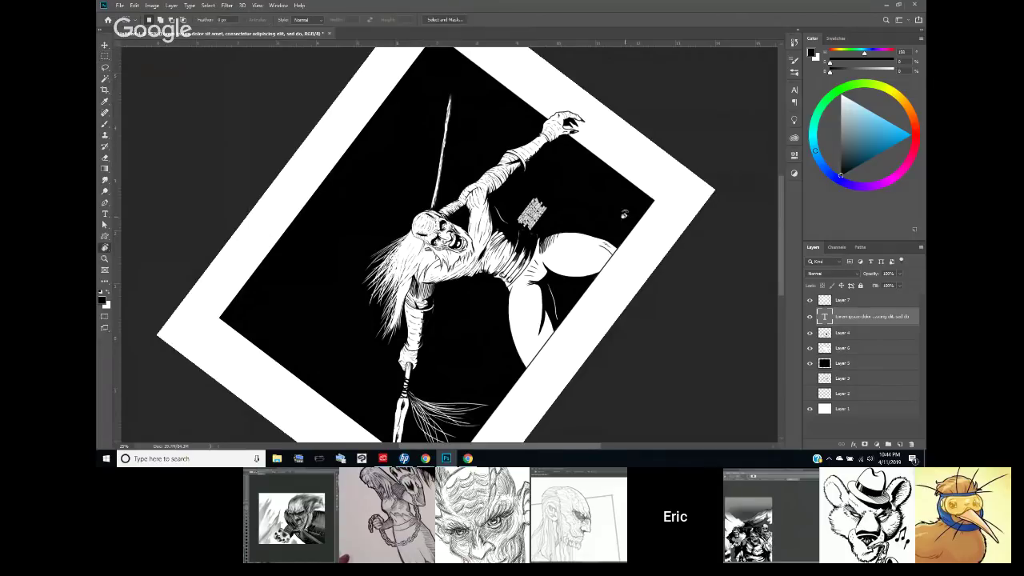
{"action": "left_click_drag", "start_coordinate": [614, 175], "coordinate": [623, 323]}
{"action": "key", "text": "ctrl+z"}
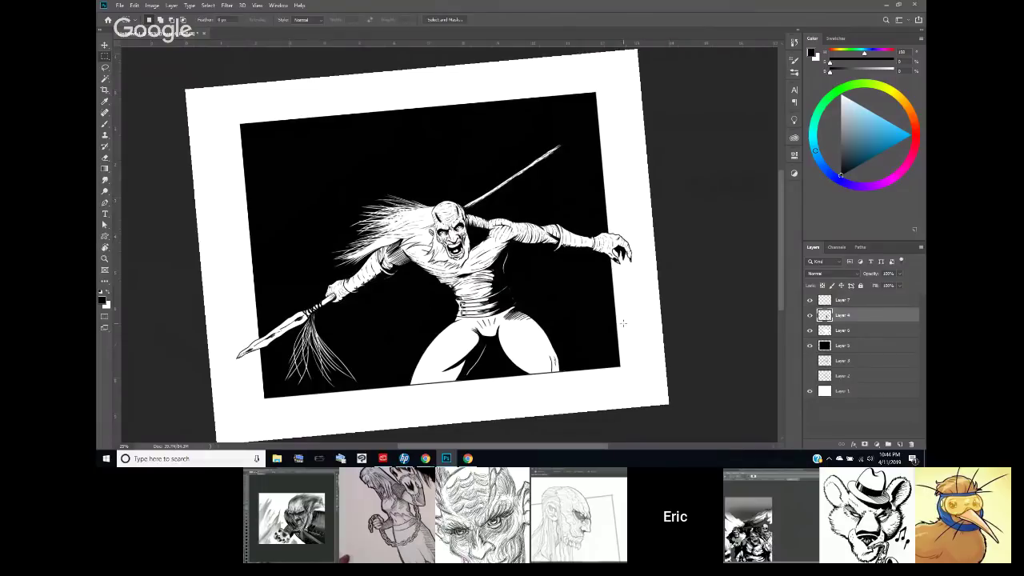
- Straighten the canvas and add a layer above the black background, ready to paint with a larger white Hard Round Pressure Size brush
{"action": "key", "text": "r"}
{"action": "left_click_drag", "start_coordinate": [642, 184], "coordinate": [647, 207]}
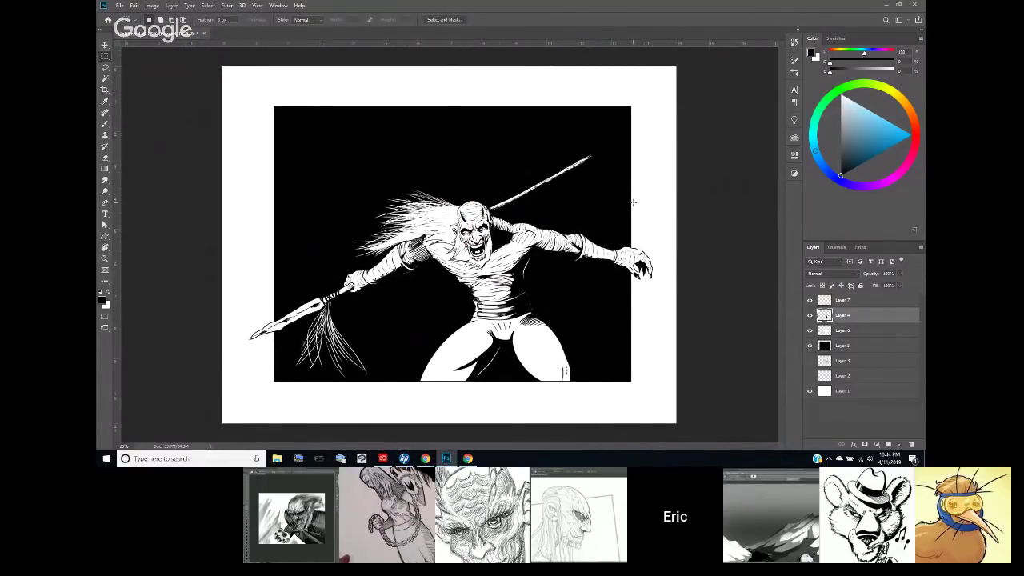
{"action": "left_click", "coordinate": [111, 295]}
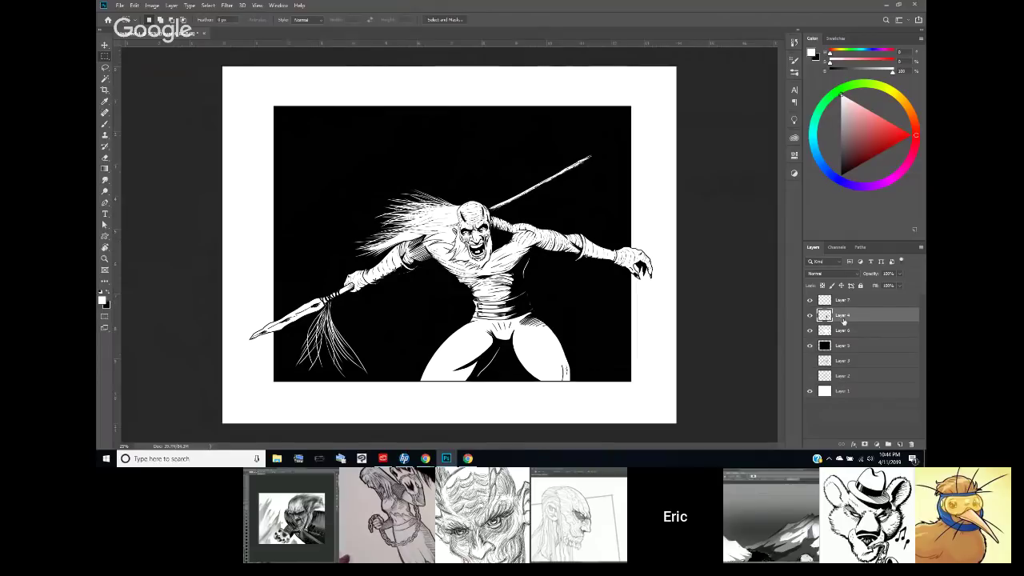
{"action": "left_click", "coordinate": [853, 346]}
{"action": "left_click", "coordinate": [899, 444]}
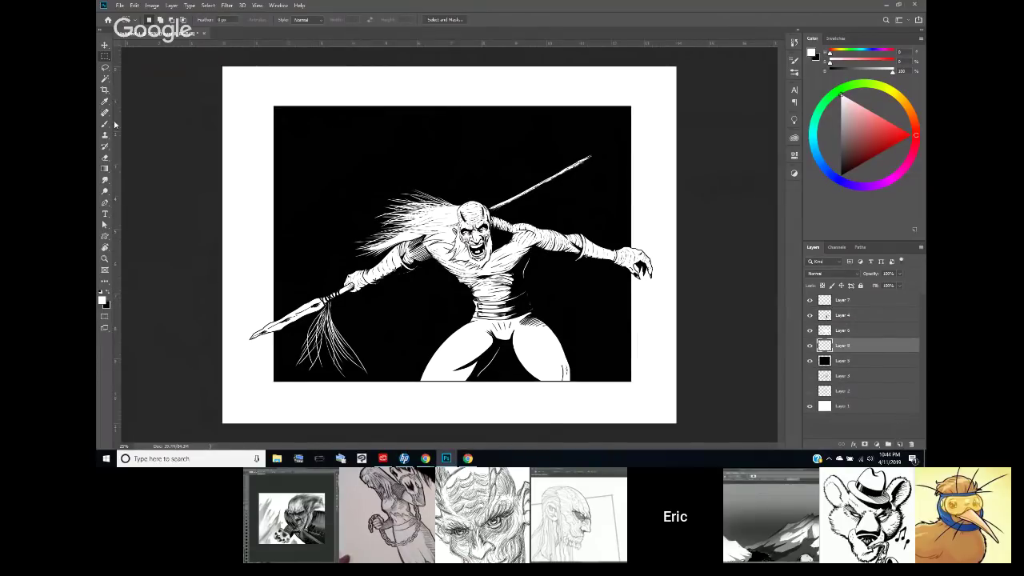
{"action": "left_click", "coordinate": [105, 124]}
{"action": "left_click", "coordinate": [158, 19]}
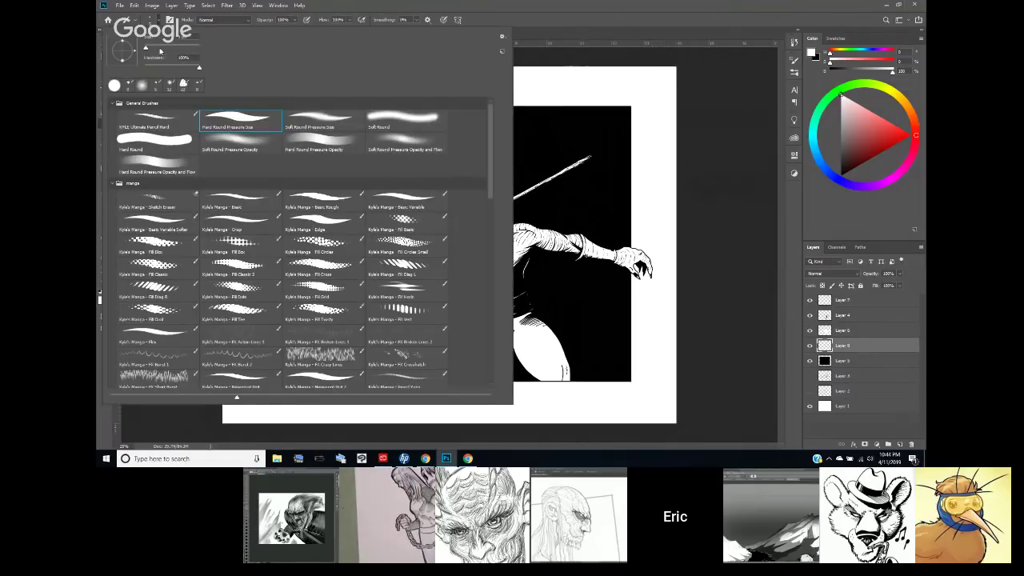
{"action": "left_click", "coordinate": [376, 11]}
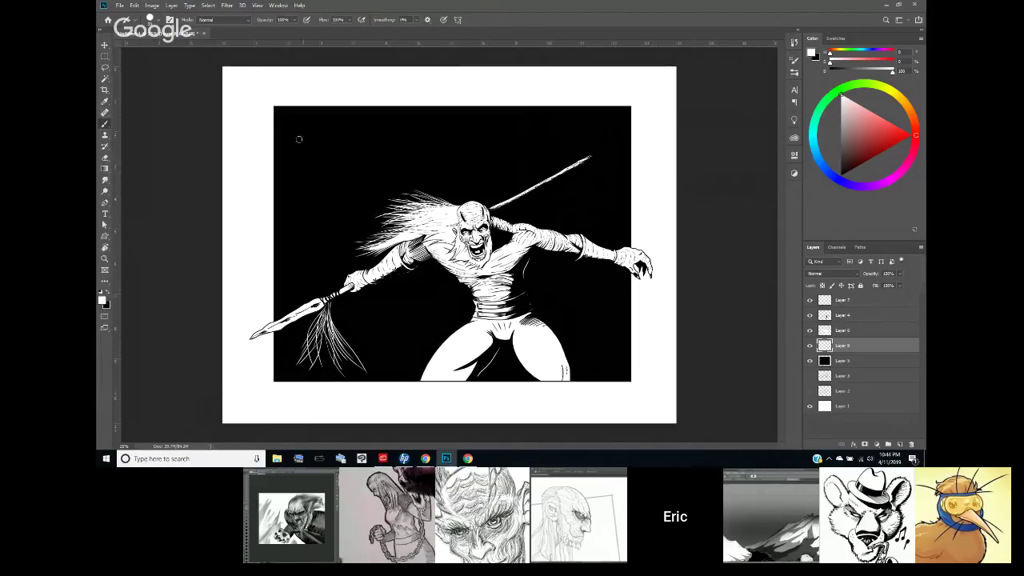
- Dot white stars of varying size across the black background, above and on both sides of the warrior
{"action": "left_click", "coordinate": [347, 138]}
{"action": "left_click", "coordinate": [323, 178]}
{"action": "left_click", "coordinate": [374, 147]}
{"action": "left_click", "coordinate": [317, 213]}
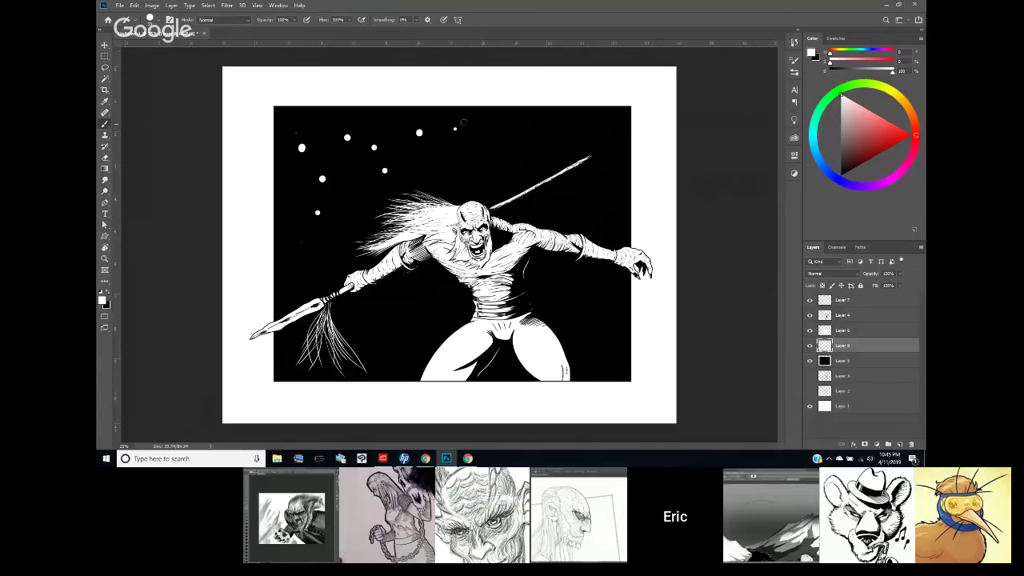
{"action": "left_click", "coordinate": [455, 128]}
{"action": "left_click", "coordinate": [511, 131]}
{"action": "left_click", "coordinate": [551, 131]}
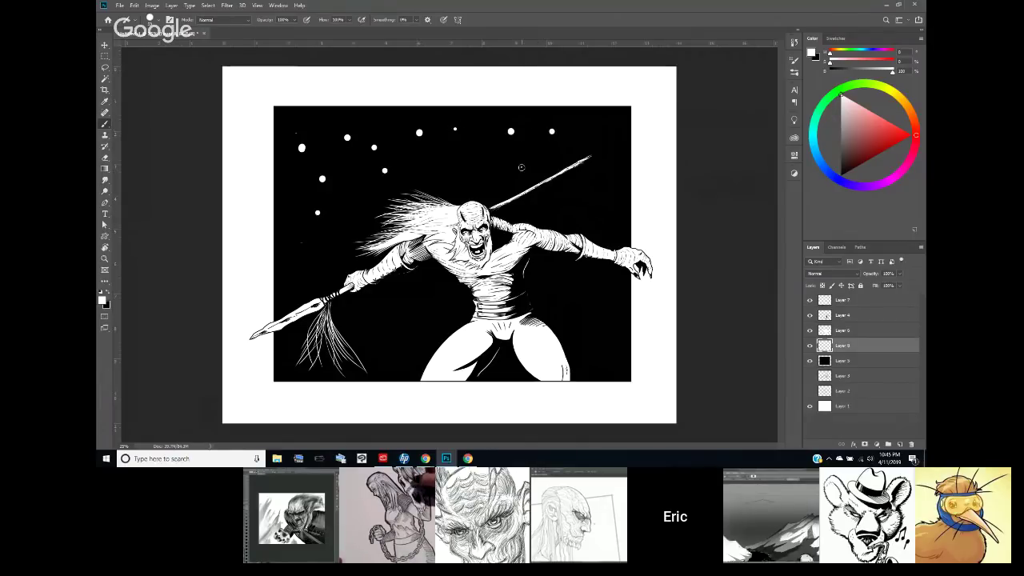
{"action": "left_click", "coordinate": [523, 167]}
{"action": "left_click", "coordinate": [468, 176]}
{"action": "left_click", "coordinate": [307, 268]}
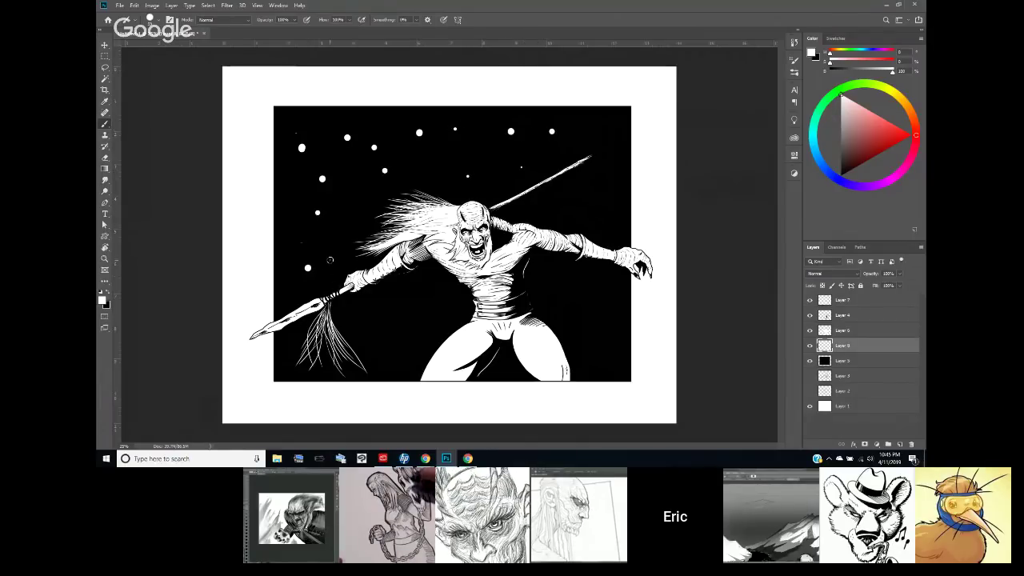
{"action": "left_click", "coordinate": [330, 260]}
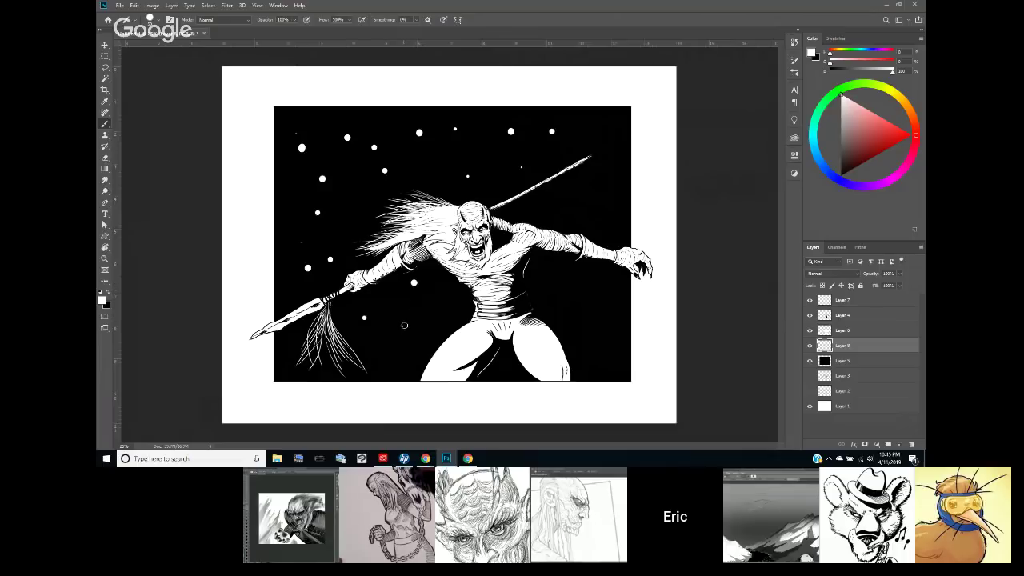
{"action": "left_click", "coordinate": [445, 296]}
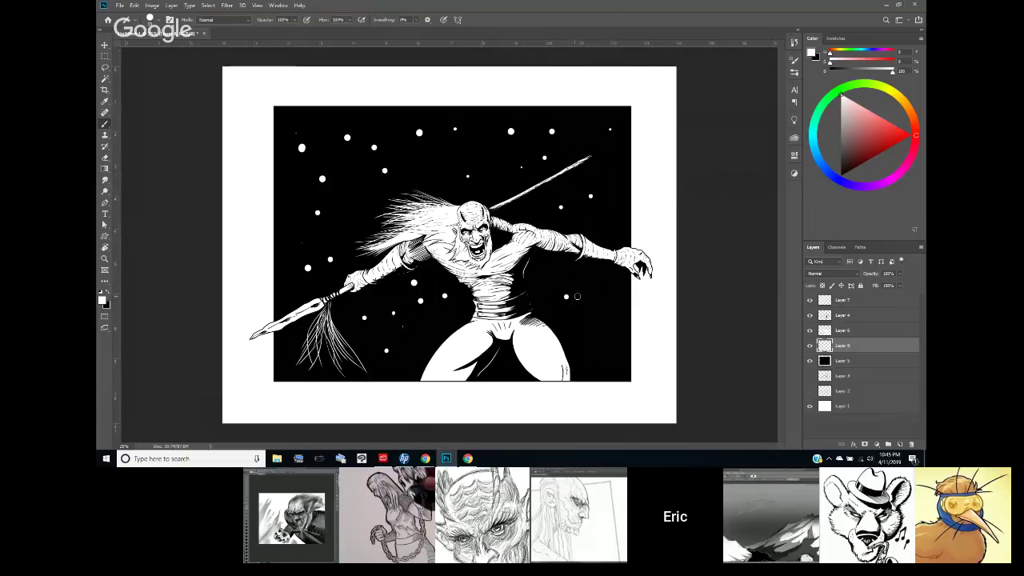
{"action": "left_click", "coordinate": [601, 294]}
{"action": "left_click", "coordinate": [594, 331]}
- Scatter more white stars of varying size around the warrior, from the sky by his hair to the darkness beside his legs
{"action": "left_click", "coordinate": [286, 341]}
{"action": "left_click", "coordinate": [325, 219]}
{"action": "left_click", "coordinate": [346, 196]}
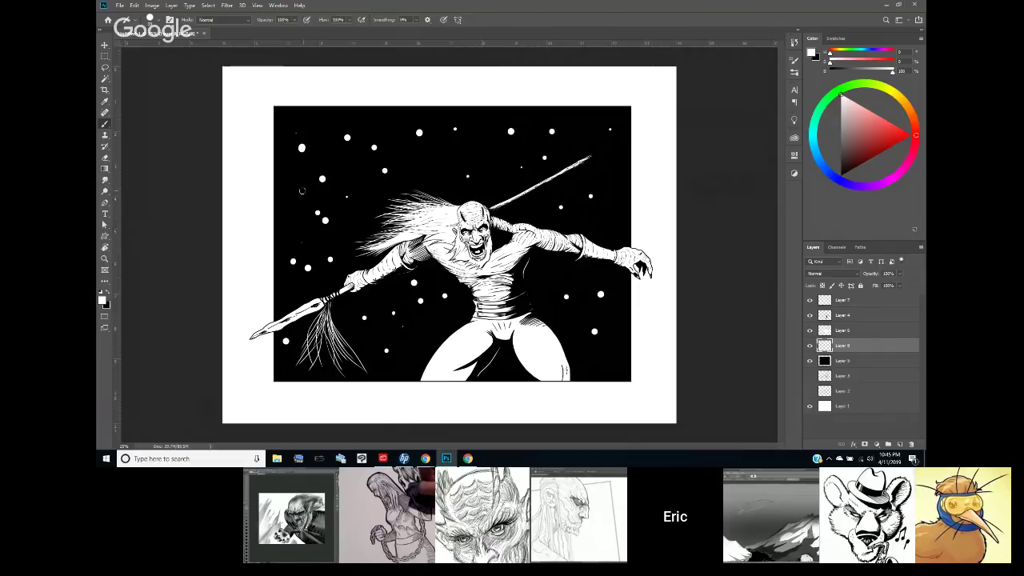
{"action": "left_click", "coordinate": [300, 190]}
{"action": "left_click", "coordinate": [327, 152]}
{"action": "left_click", "coordinate": [375, 133]}
{"action": "left_click", "coordinate": [367, 186]}
{"action": "left_click", "coordinate": [407, 120]}
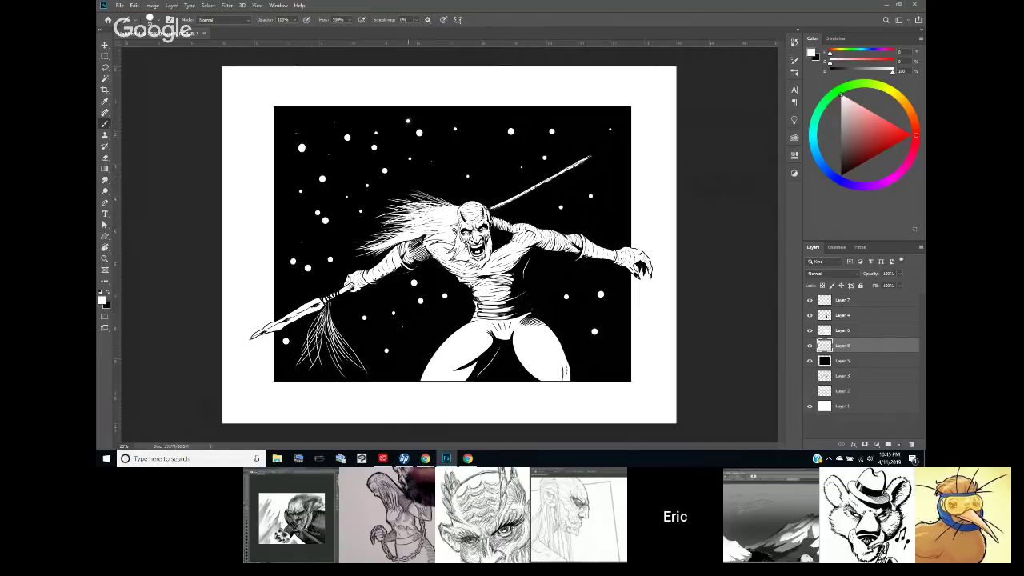
{"action": "left_click", "coordinate": [450, 185]}
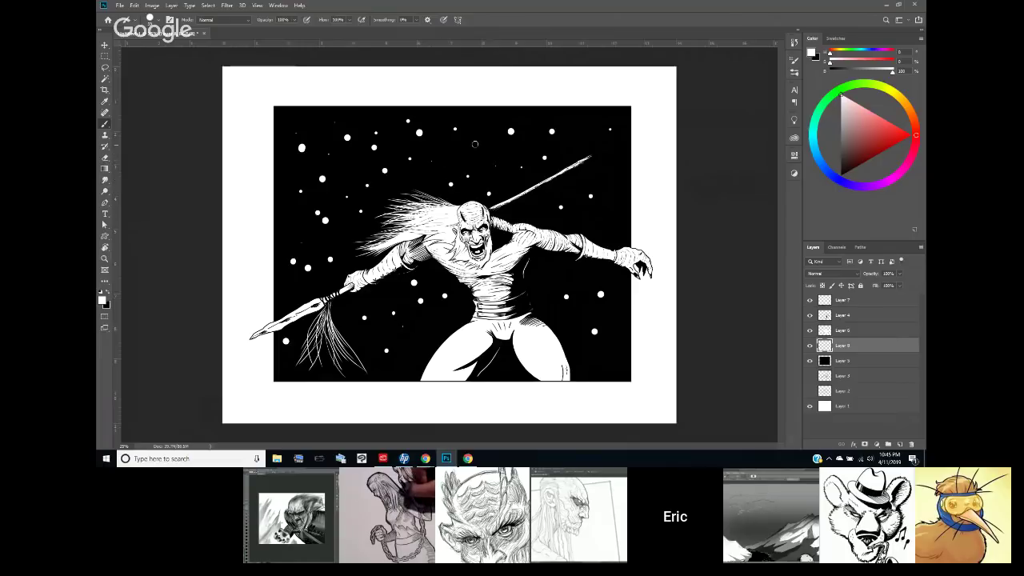
{"action": "left_click", "coordinate": [497, 124]}
{"action": "left_click", "coordinate": [549, 117]}
{"action": "left_click", "coordinate": [586, 123]}
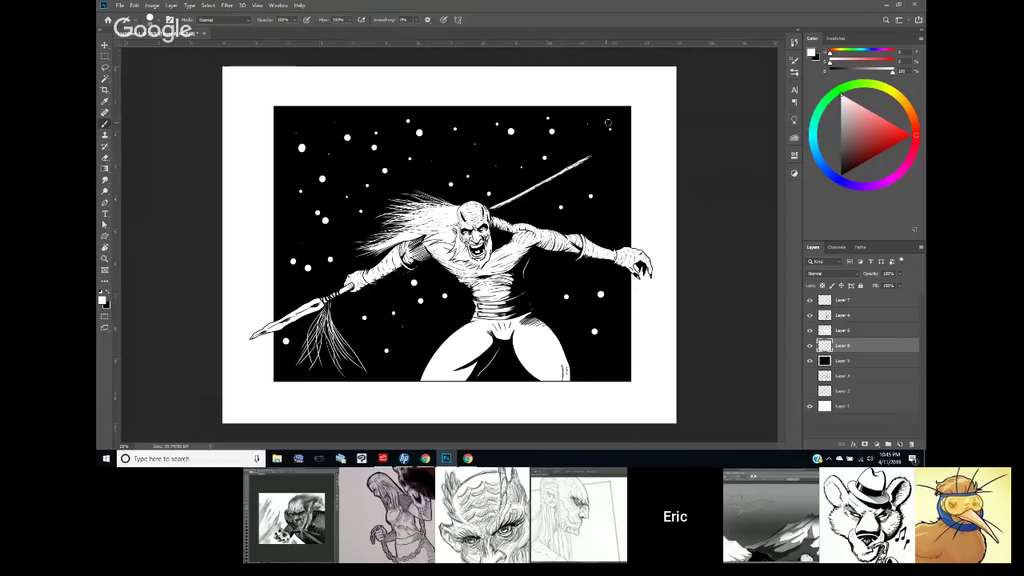
{"action": "left_click", "coordinate": [618, 132]}
{"action": "left_click", "coordinate": [606, 166]}
{"action": "left_click", "coordinate": [534, 214]}
{"action": "left_click", "coordinate": [545, 284]}
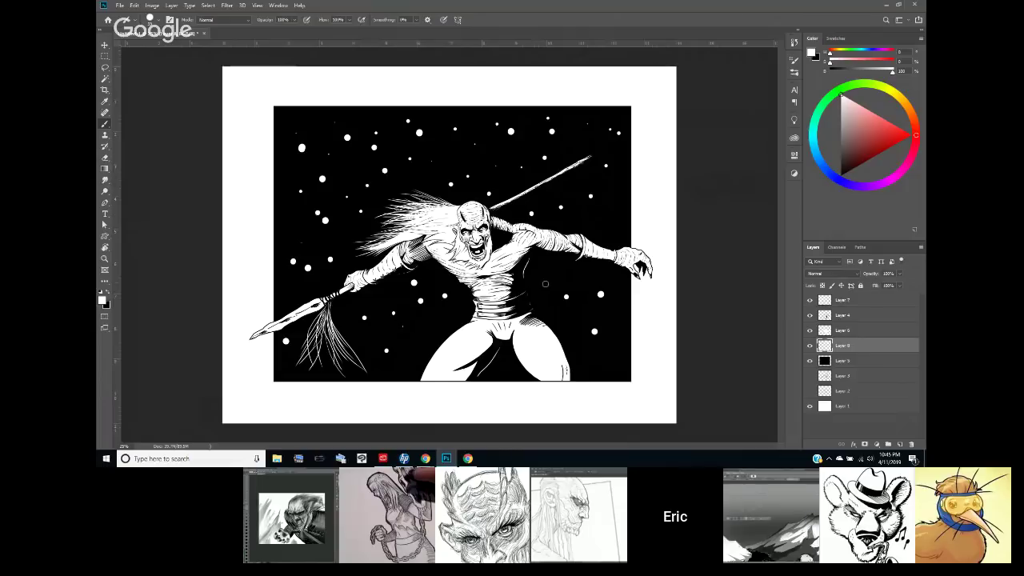
{"action": "left_click", "coordinate": [574, 325]}
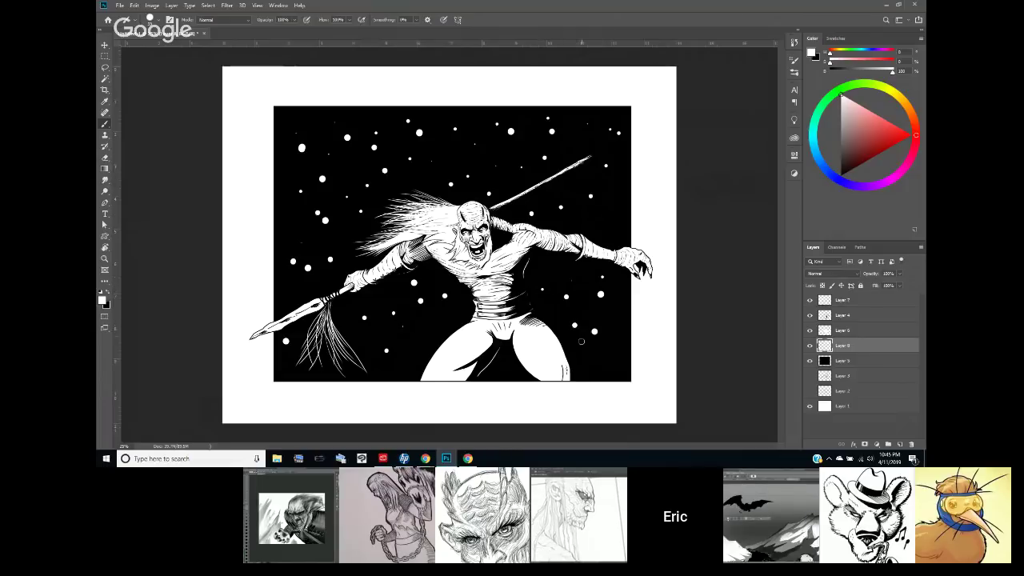
{"action": "left_click", "coordinate": [612, 322]}
{"action": "left_click", "coordinate": [619, 361]}
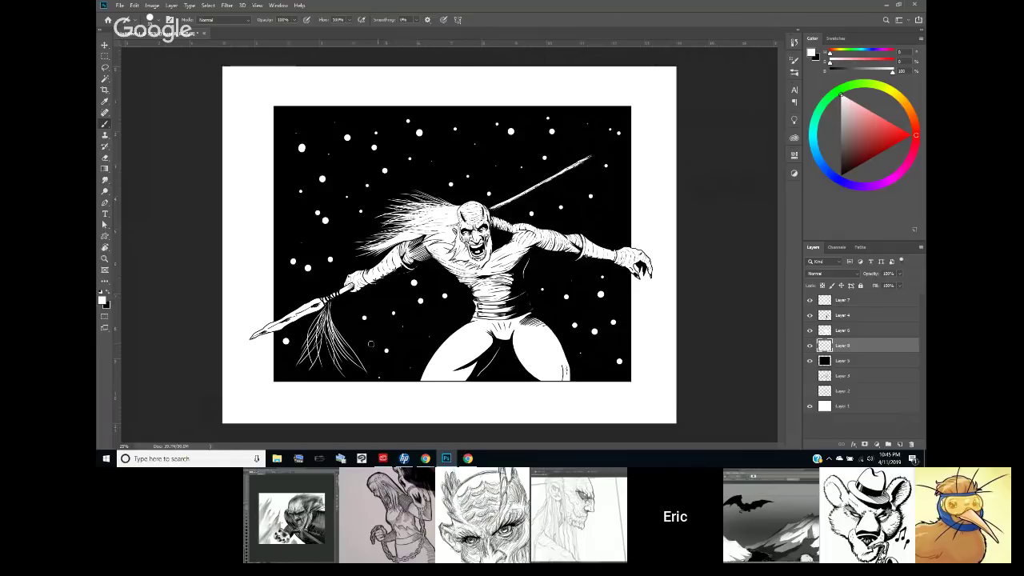
{"action": "left_click", "coordinate": [342, 312]}
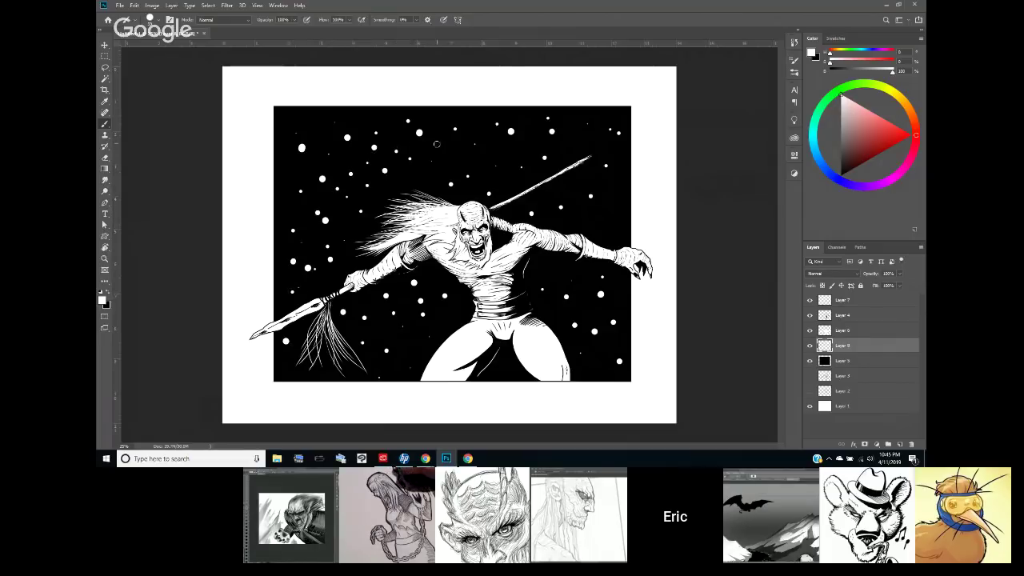
- Fill the upper sky with additional white stars, including along the top frame edge and around the spear's shaft
{"action": "left_click", "coordinate": [483, 158]}
{"action": "left_click", "coordinate": [519, 154]}
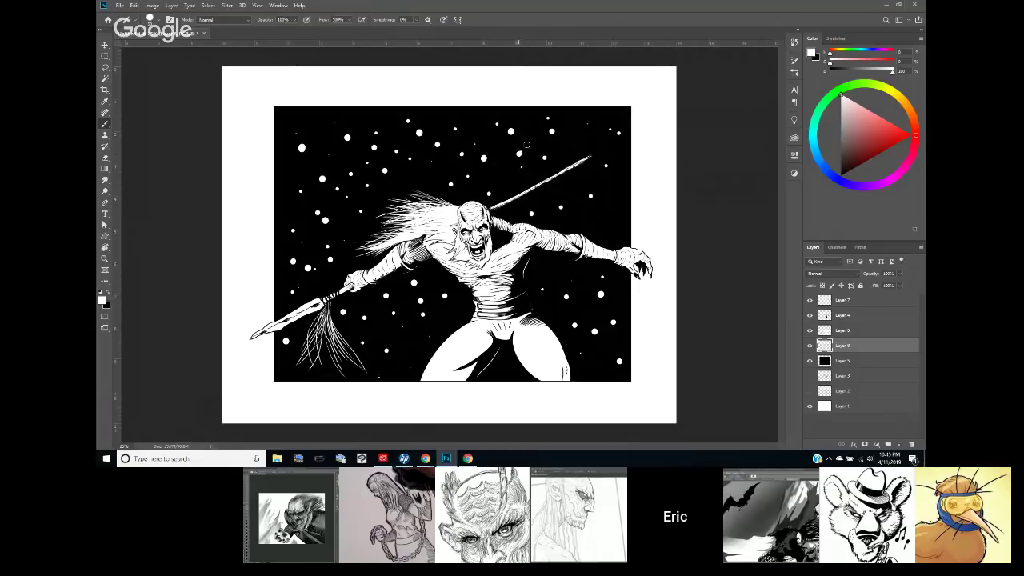
{"action": "left_click", "coordinate": [556, 146]}
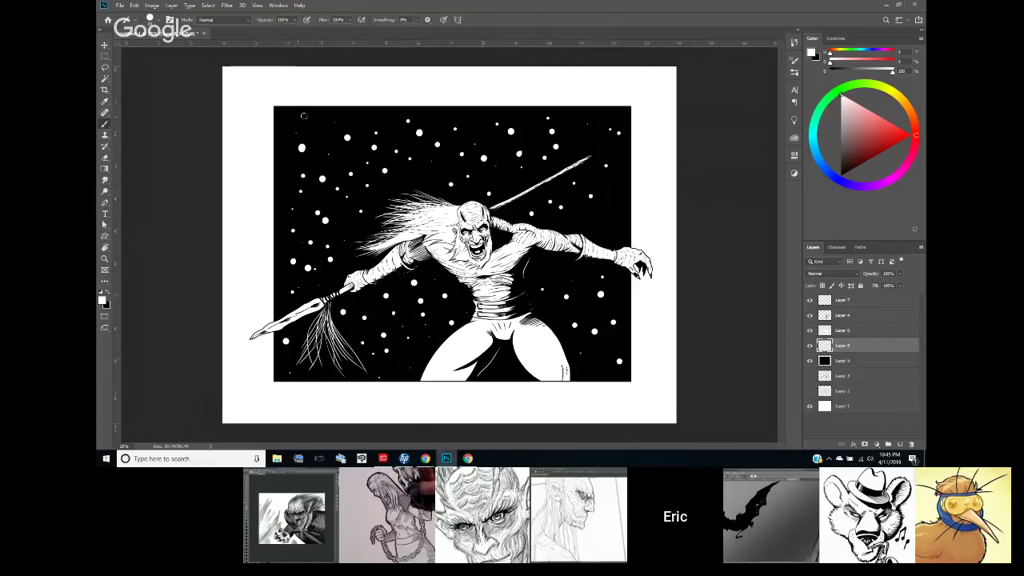
{"action": "left_click", "coordinate": [303, 115]}
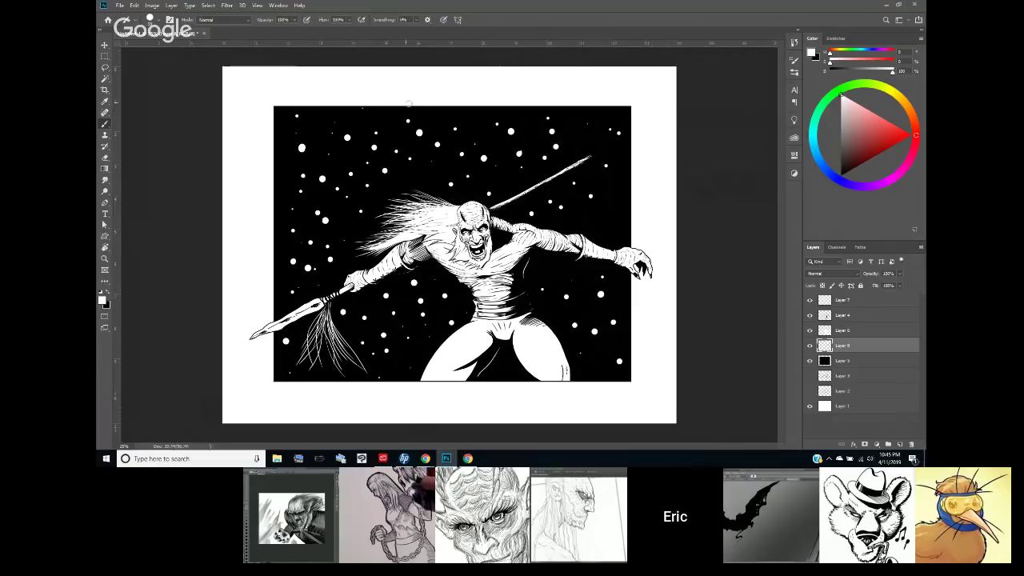
{"action": "left_click", "coordinate": [419, 106]}
{"action": "left_click", "coordinate": [447, 109]}
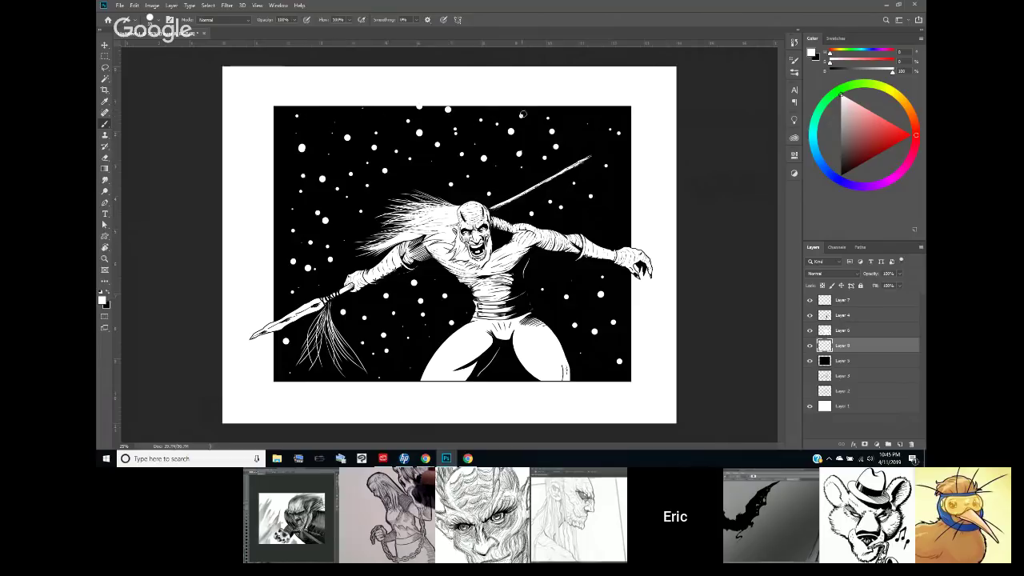
{"action": "left_click", "coordinate": [547, 133]}
{"action": "left_click", "coordinate": [589, 120]}
{"action": "left_click", "coordinate": [562, 196]}
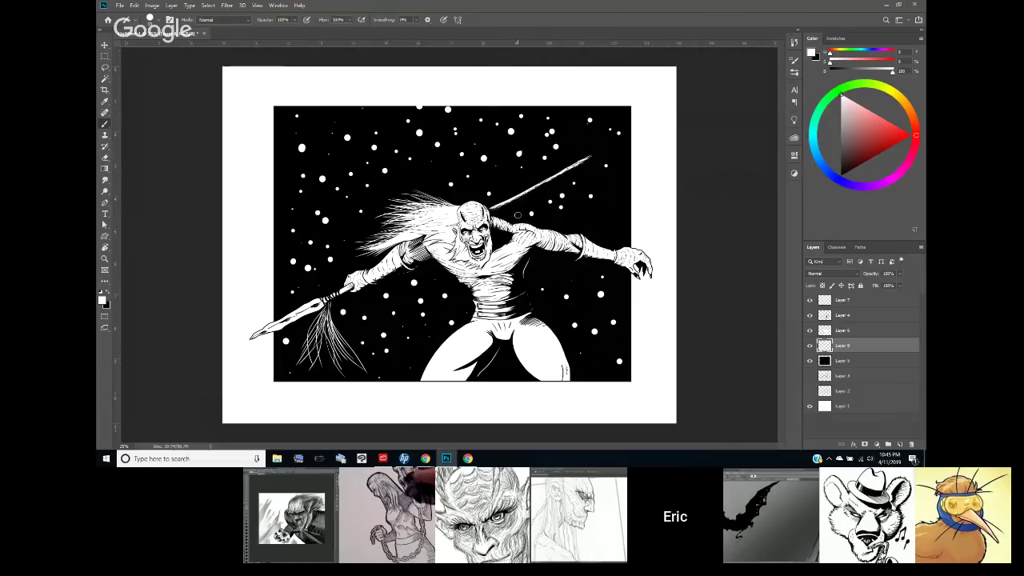
{"action": "left_click", "coordinate": [577, 216]}
{"action": "left_click", "coordinate": [606, 203]}
{"action": "left_click", "coordinate": [618, 170]}
{"action": "left_click", "coordinate": [596, 182]}
{"action": "left_click", "coordinate": [580, 148]}
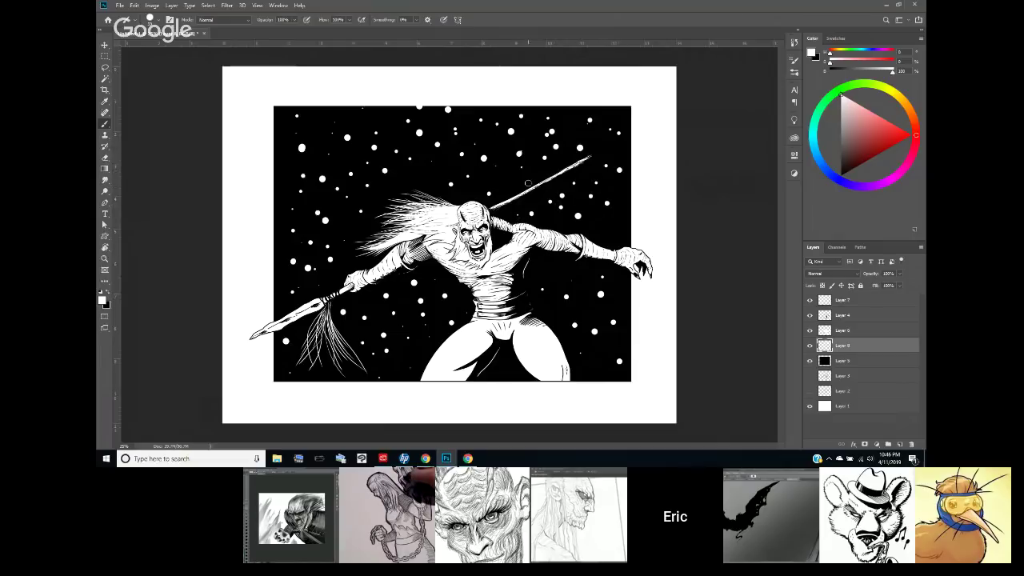
- Dot extra white stars beside and between the warrior's legs, in the lower corner below the spearhead, and in remaining upper gaps
{"action": "left_click", "coordinate": [553, 268]}
{"action": "left_click", "coordinate": [547, 302]}
{"action": "left_click", "coordinate": [581, 354]}
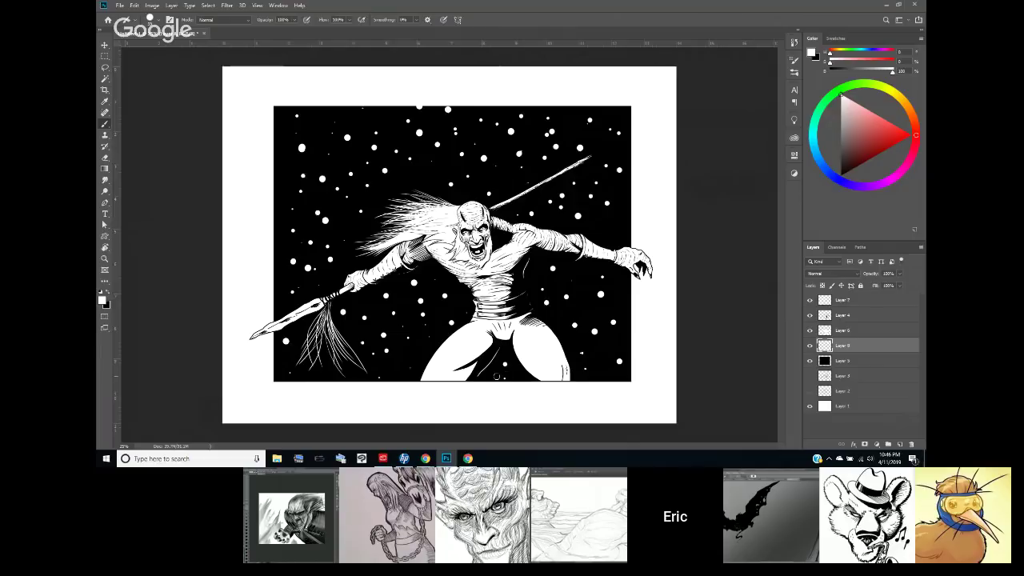
{"action": "left_click", "coordinate": [587, 282]}
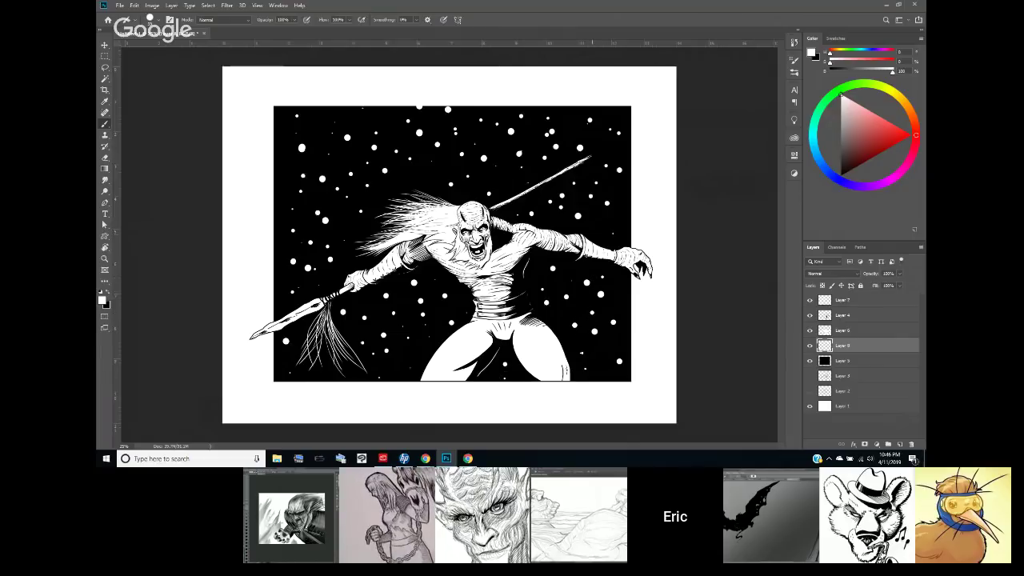
{"action": "left_click", "coordinate": [414, 353]}
{"action": "left_click", "coordinate": [283, 374]}
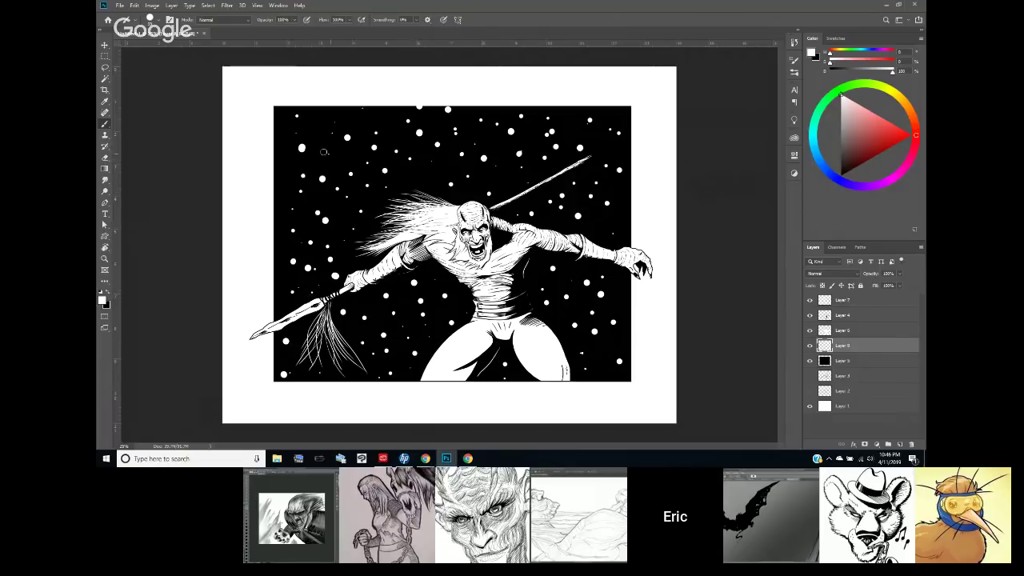
{"action": "left_click", "coordinate": [314, 151]}
{"action": "left_click", "coordinate": [325, 128]}
{"action": "left_click", "coordinate": [387, 127]}
{"action": "left_click", "coordinate": [602, 141]}
{"action": "left_click", "coordinate": [369, 125]}
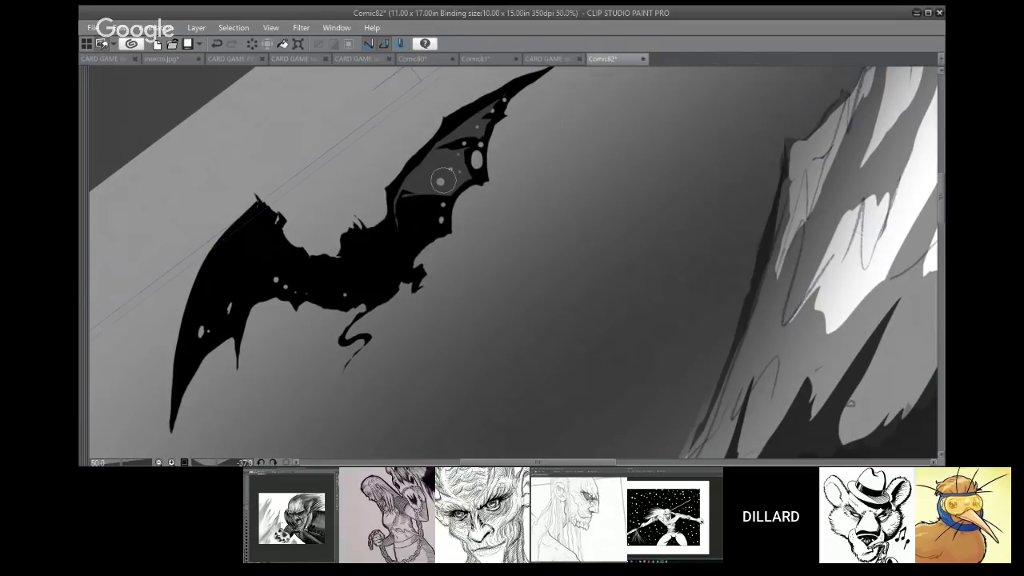
- On the Comic82 page in Clip Studio Paint, airbrush soft pale mist over the bat creature and the sky above the mountains
{"action": "scroll", "coordinate": [443, 181], "scroll_direction": "down", "scroll_amount": 4}
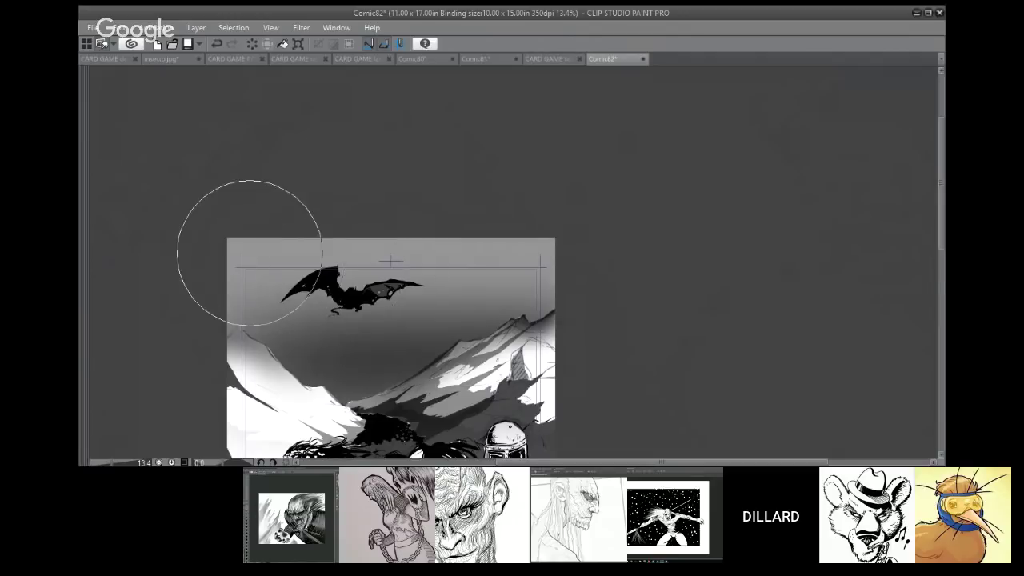
{"action": "left_click", "coordinate": [279, 255]}
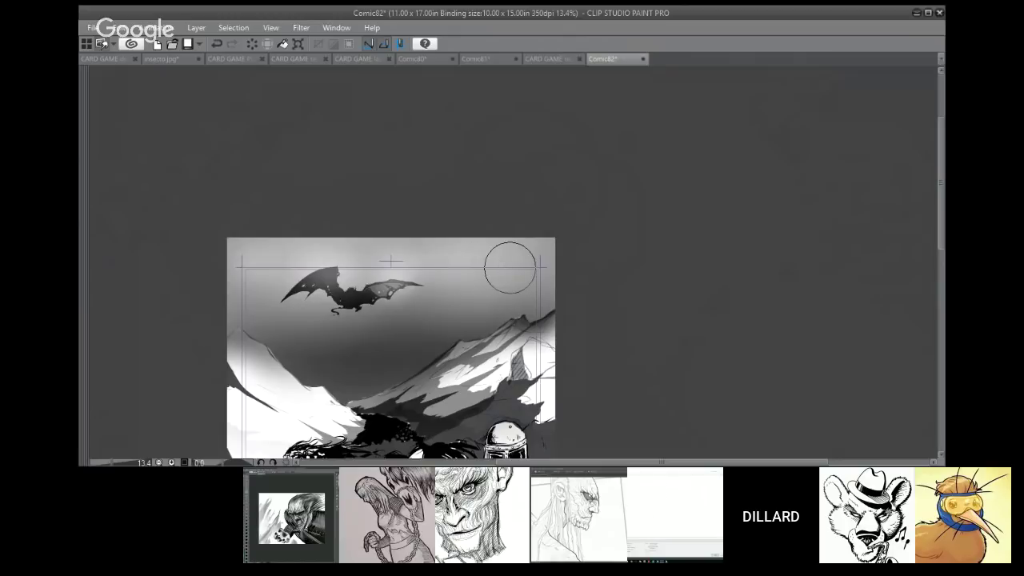
{"action": "left_click", "coordinate": [466, 290]}
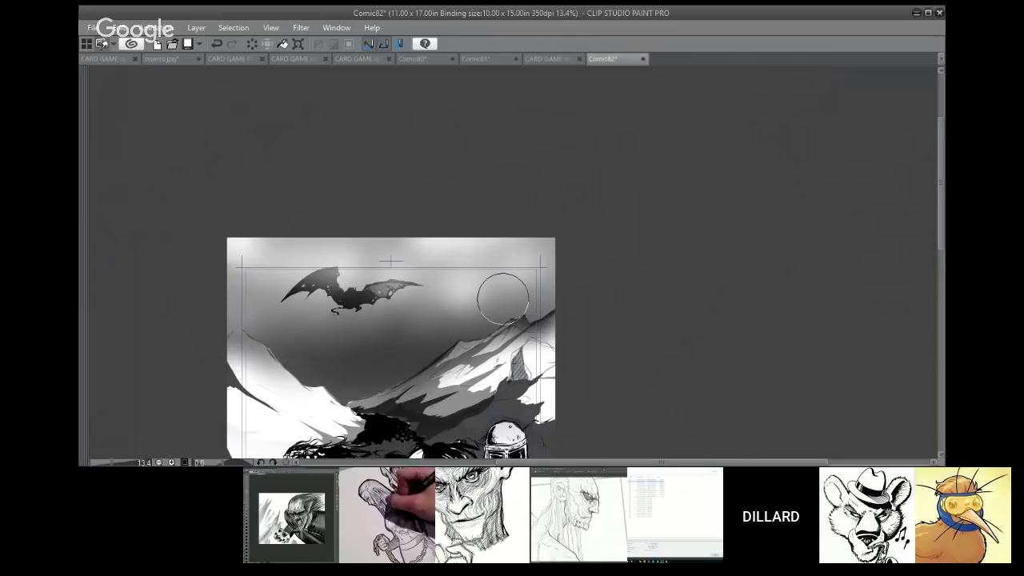
{"action": "scroll", "coordinate": [502, 298], "scroll_direction": "down", "scroll_amount": 4}
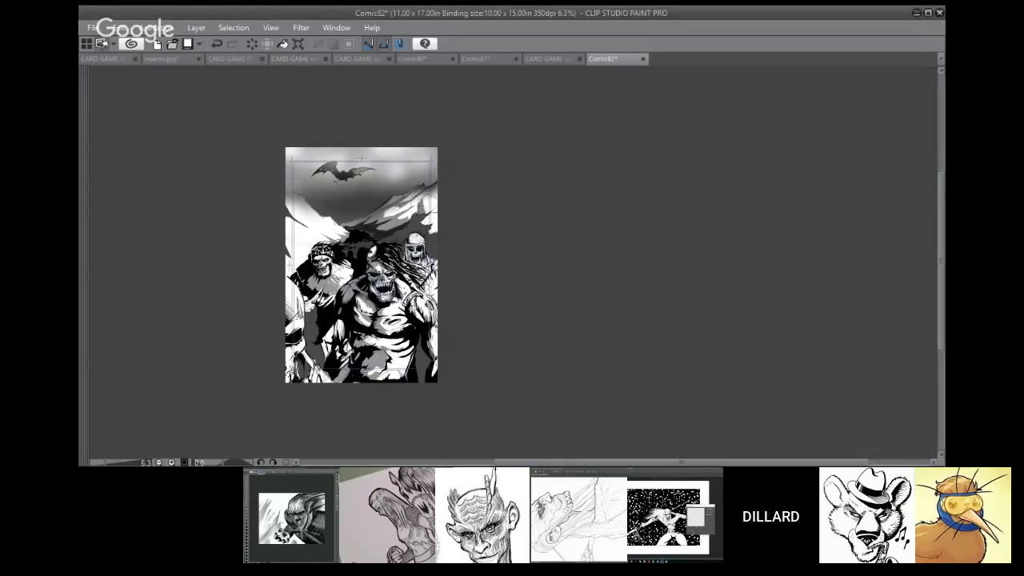
- Rotate the page and draw thin white slanting rain streaks across the sky around the bat creature and over the mountains
{"action": "scroll", "coordinate": [332, 227], "scroll_direction": "up", "scroll_amount": 3}
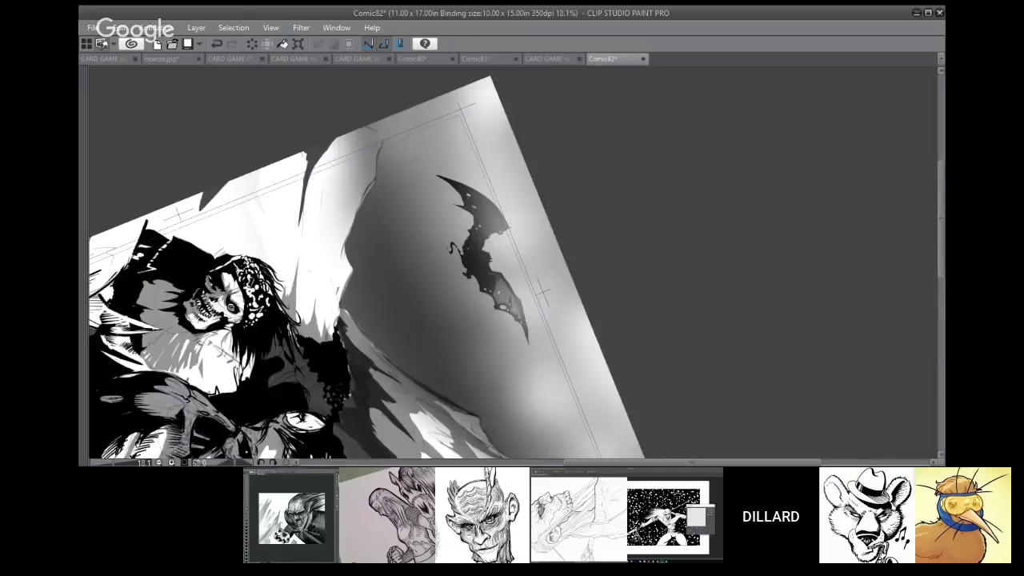
{"action": "scroll", "coordinate": [333, 226], "scroll_direction": "down", "scroll_amount": 2}
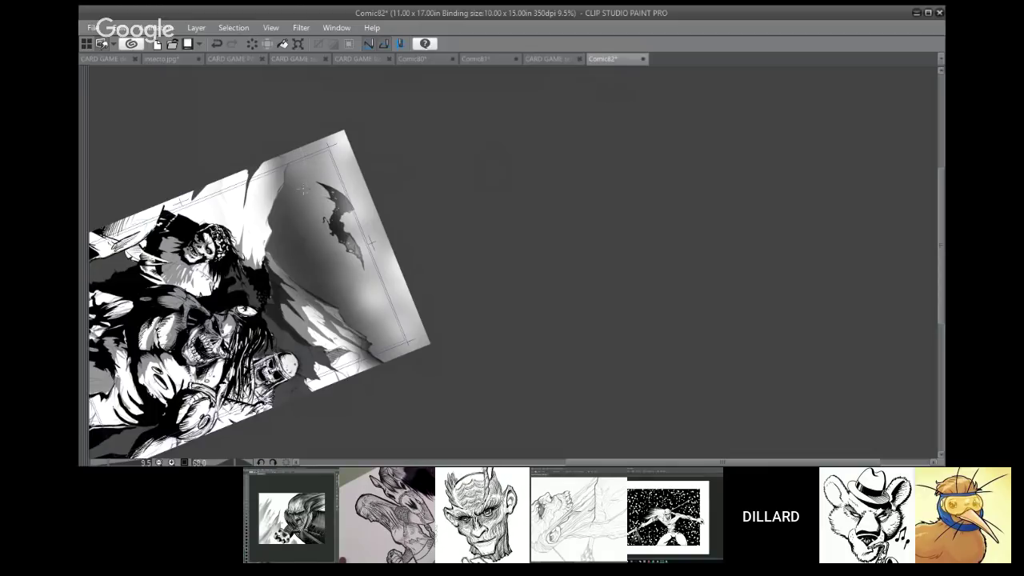
{"action": "mouse_move", "coordinate": [305, 199]}
{"action": "left_mouse_down"}
{"action": "mouse_move", "coordinate": [308, 240]}
{"action": "mouse_move", "coordinate": [336, 278]}
{"action": "left_mouse_up"}
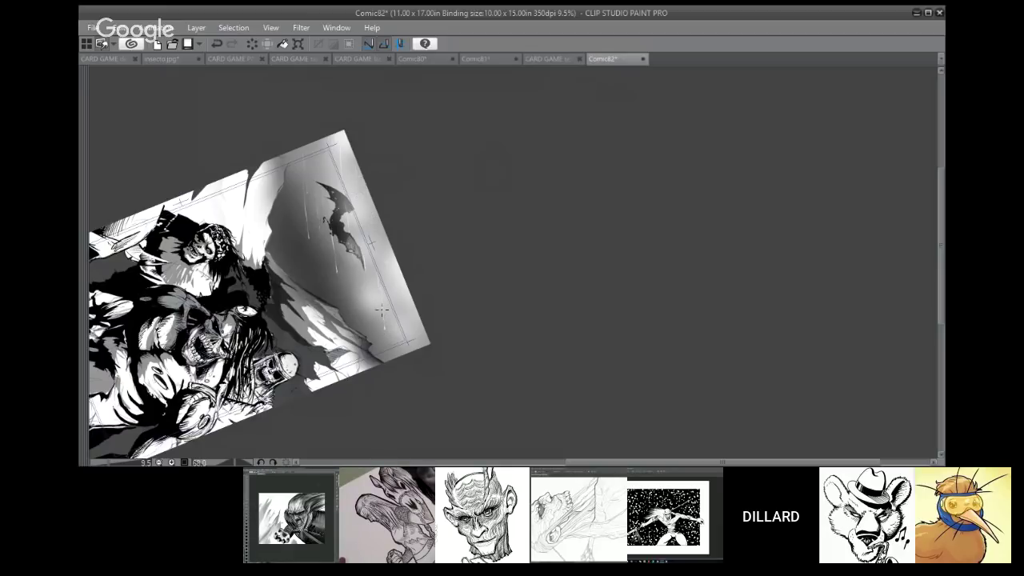
{"action": "left_click_drag", "start_coordinate": [353, 263], "coordinate": [364, 334]}
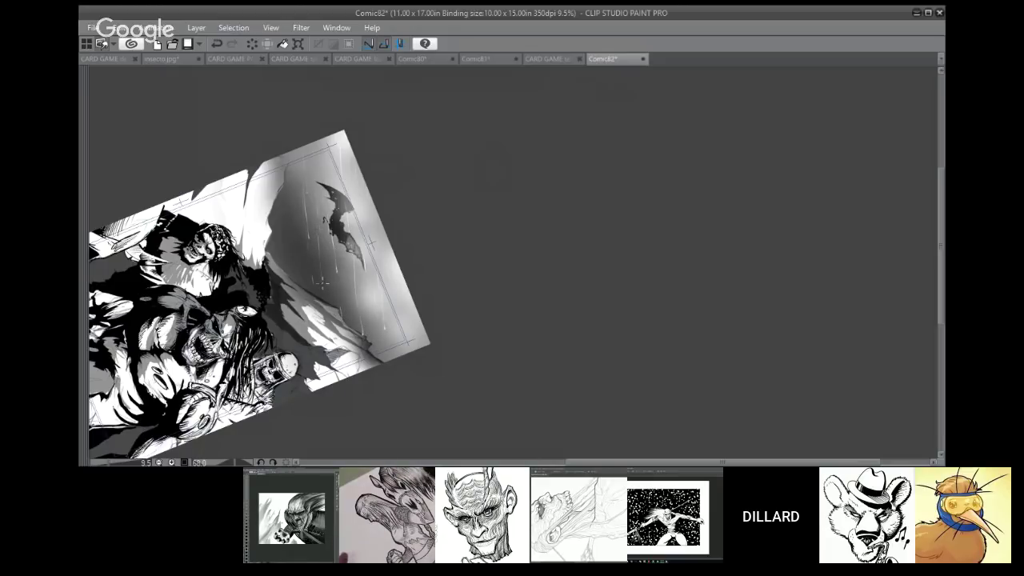
{"action": "left_click_drag", "start_coordinate": [285, 172], "coordinate": [288, 198]}
{"action": "left_click_drag", "start_coordinate": [292, 235], "coordinate": [296, 254]}
{"action": "left_click_drag", "start_coordinate": [270, 216], "coordinate": [273, 245]}
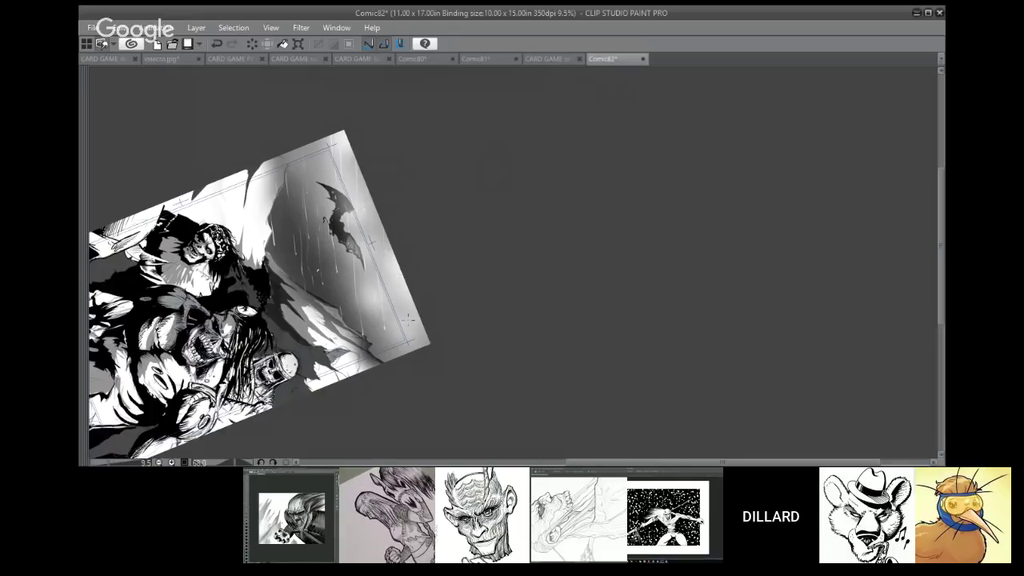
{"action": "left_click_drag", "start_coordinate": [395, 323], "coordinate": [394, 361]}
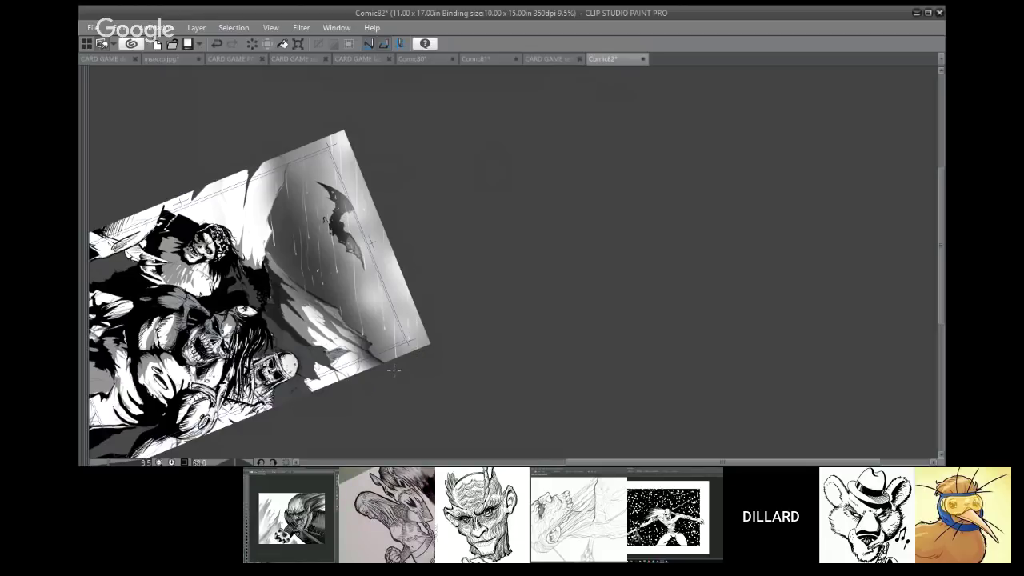
{"action": "left_click_drag", "start_coordinate": [347, 321], "coordinate": [319, 364]}
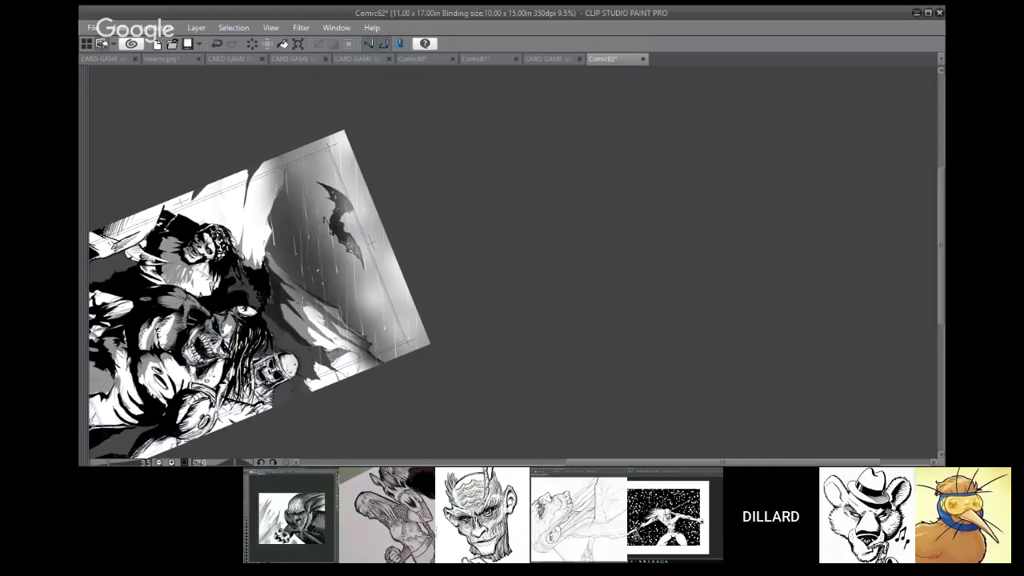
{"action": "left_click_drag", "start_coordinate": [284, 206], "coordinate": [297, 318]}
{"action": "left_click_drag", "start_coordinate": [303, 225], "coordinate": [306, 248]}
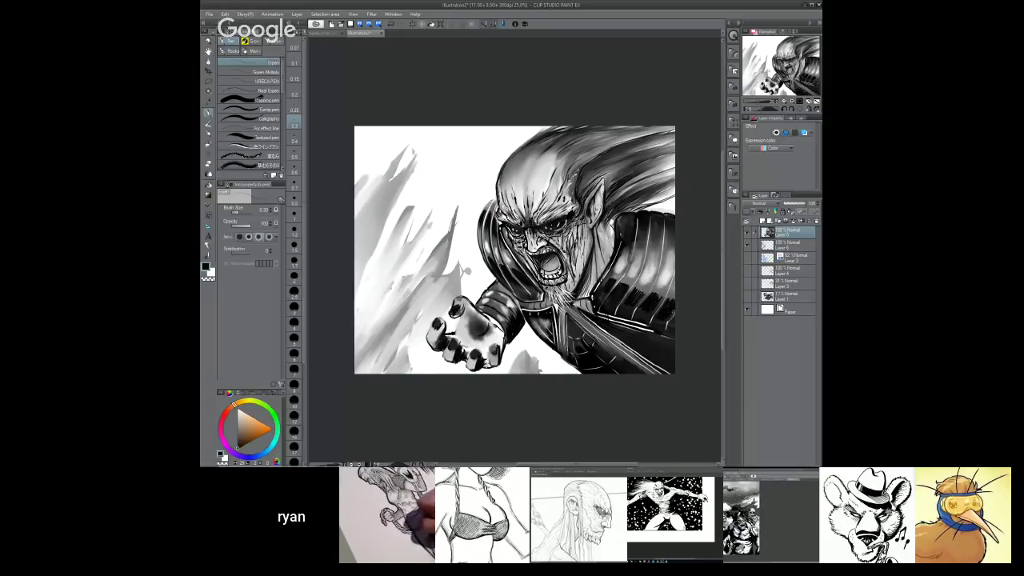
- In the screaming elf illustration, smooth the shoulder armor's shading with the watercolor blending brush, enlarging the brush to size 12
{"action": "key", "text": "j"}
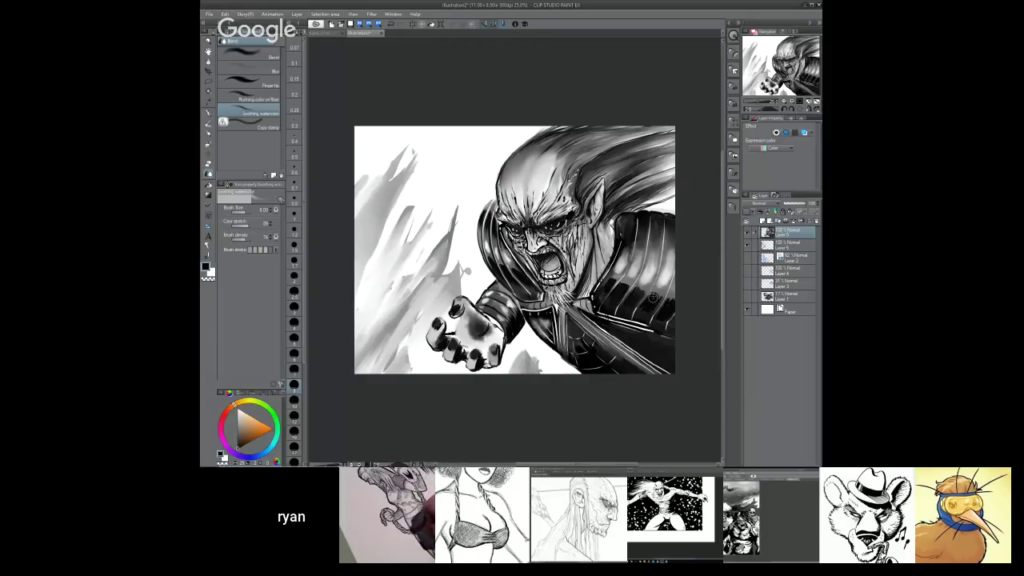
{"action": "key", "text": "ctrl+alt"}
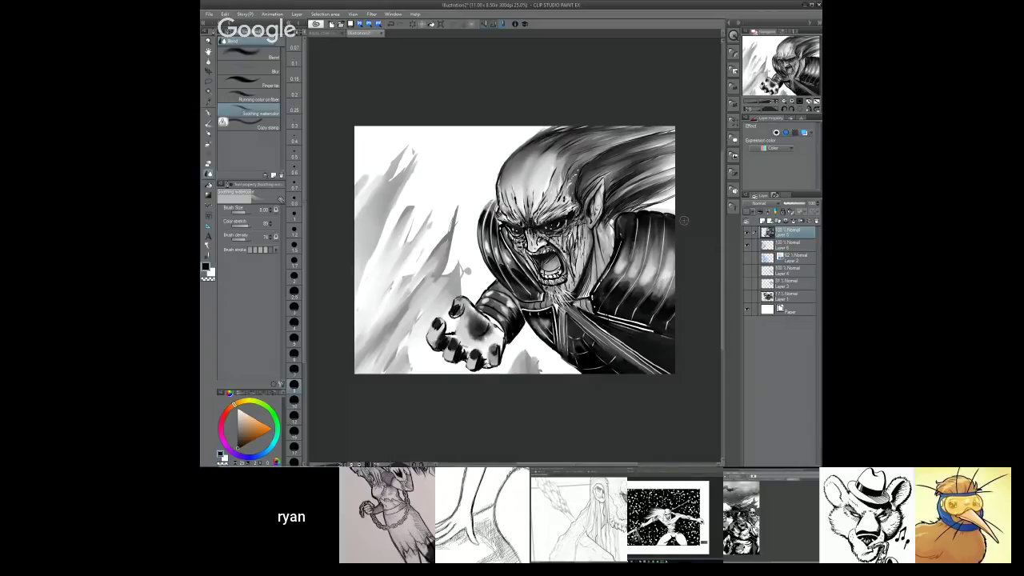
{"action": "key", "text": "bracketright"}
{"action": "key", "text": "bracketright"}
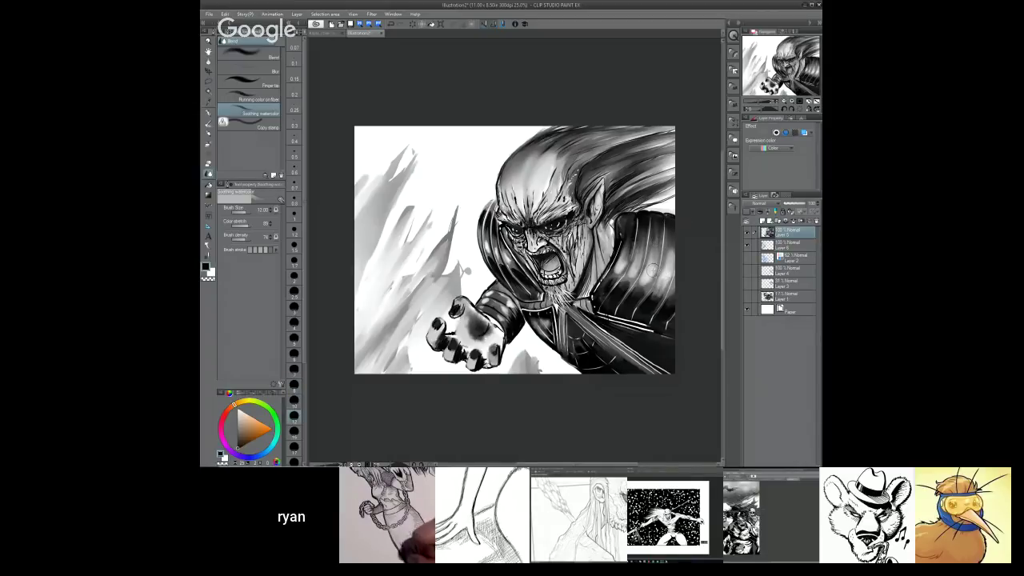
- Blend the shading on the elf's shoulder armor with the Running color on fiber brush at a larger size
{"action": "left_click", "coordinate": [269, 99]}
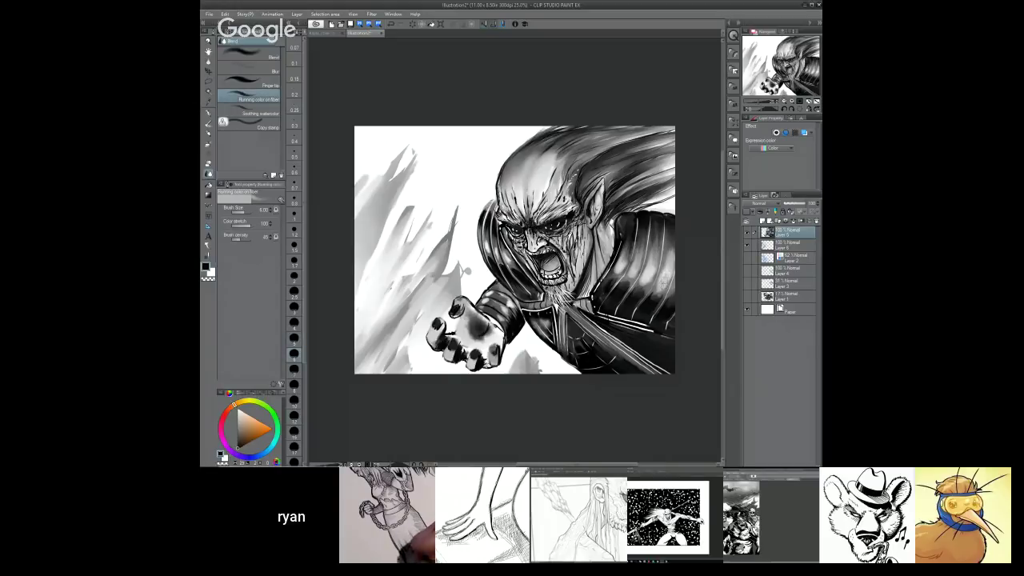
{"action": "key", "text": "bracketright"}
{"action": "key", "text": "bracketright"}
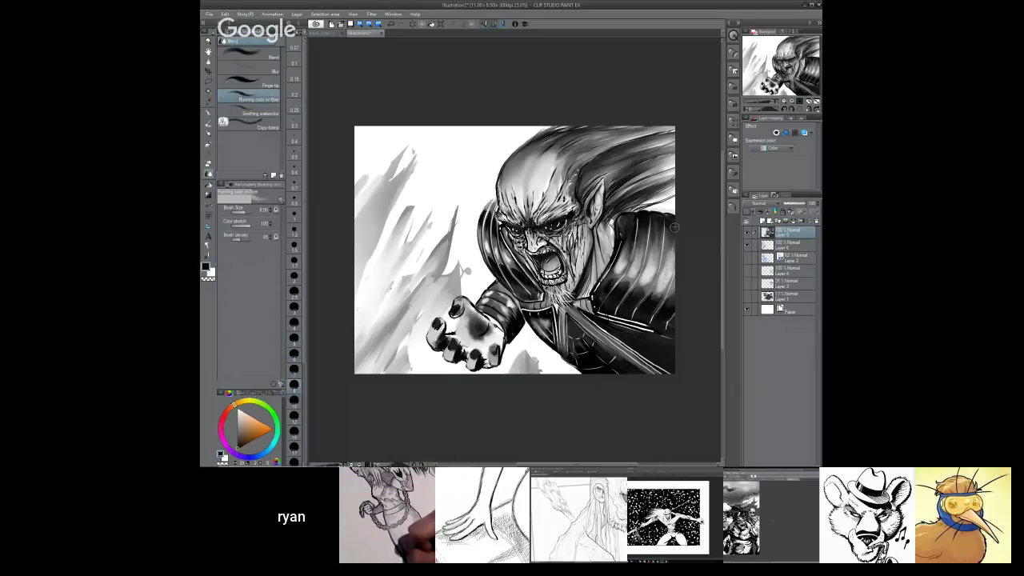
{"action": "mouse_move", "coordinate": [674, 227]}
{"action": "left_mouse_down"}
{"action": "mouse_move", "coordinate": [667, 273]}
{"action": "mouse_move", "coordinate": [655, 272]}
{"action": "left_mouse_up"}
{"action": "left_click_drag", "start_coordinate": [657, 233], "coordinate": [647, 277]}
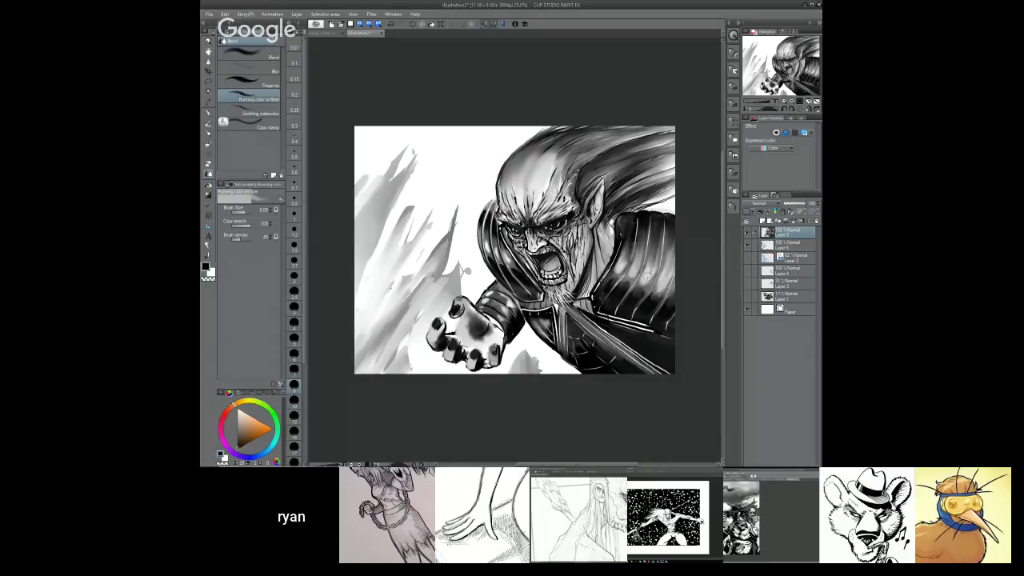
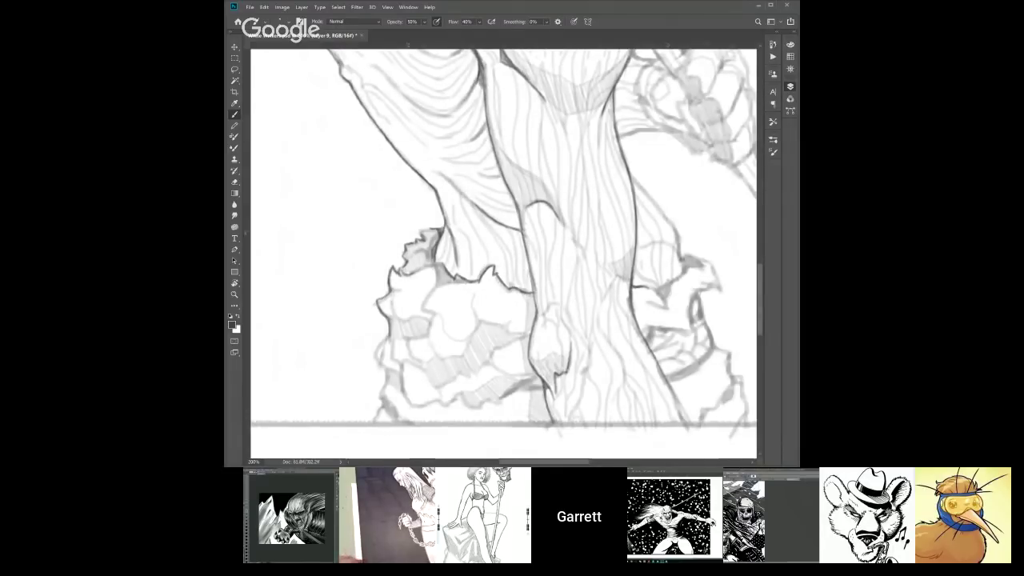
- In the Photoshop pencil sketch, erase part of the rock's lower edge beside the legs on the Layer 6 copy layer
{"action": "key", "text": "alt+["}
{"action": "key", "text": "e"}
{"action": "left_click_drag", "start_coordinate": [396, 399], "coordinate": [428, 437]}
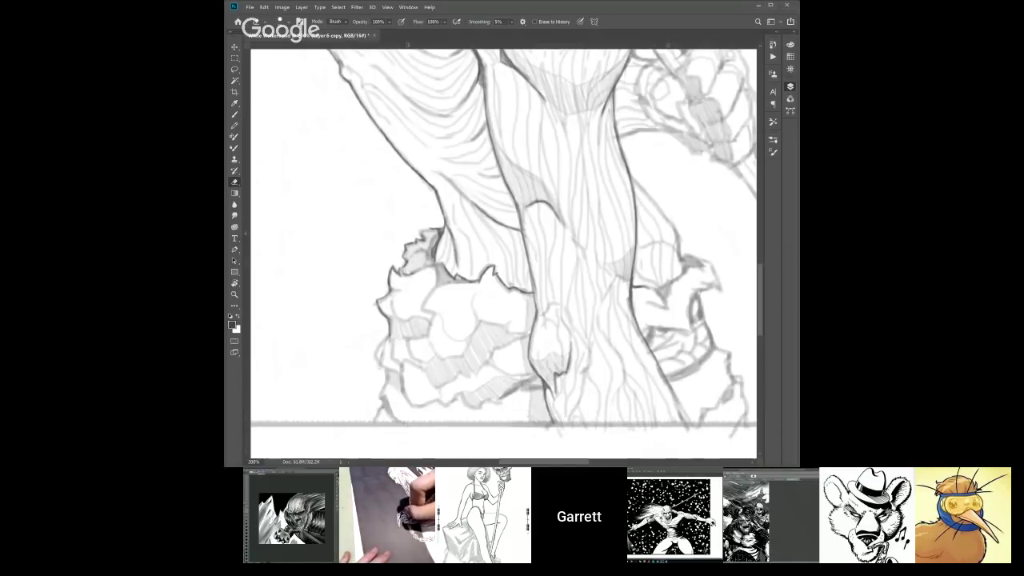
{"action": "key", "text": "alt+]"}
{"action": "key", "text": "b"}
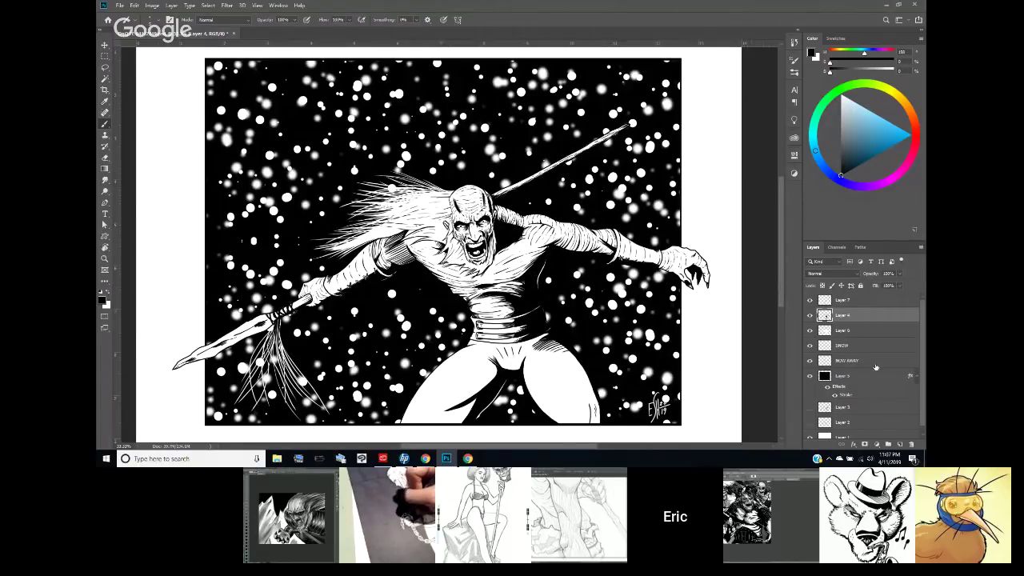
- In the spear warrior illustration, duplicate the layer directly beneath SNOW and move the copy below its original
{"action": "left_click", "coordinate": [848, 362]}
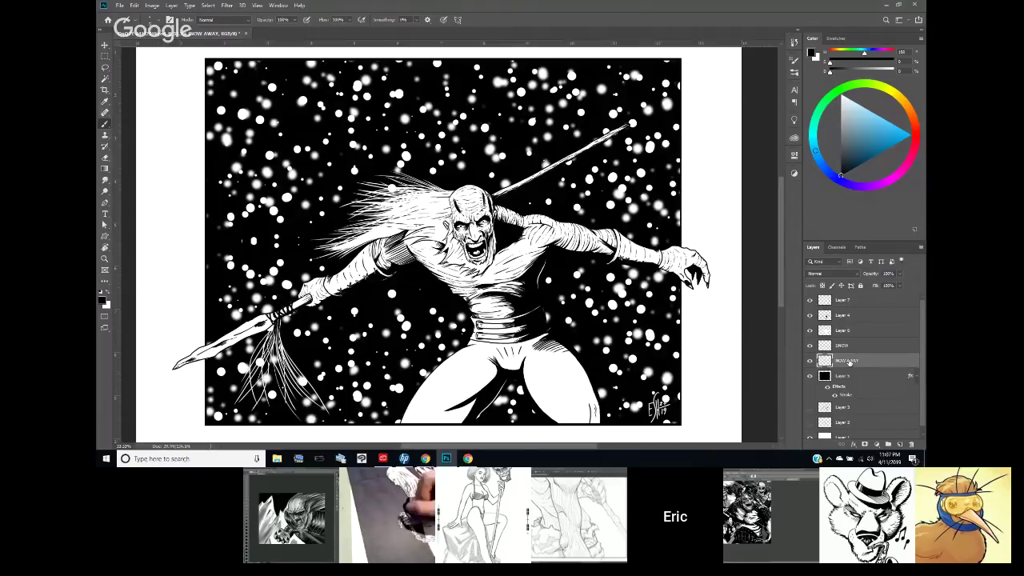
{"action": "right_click", "coordinate": [848, 362]}
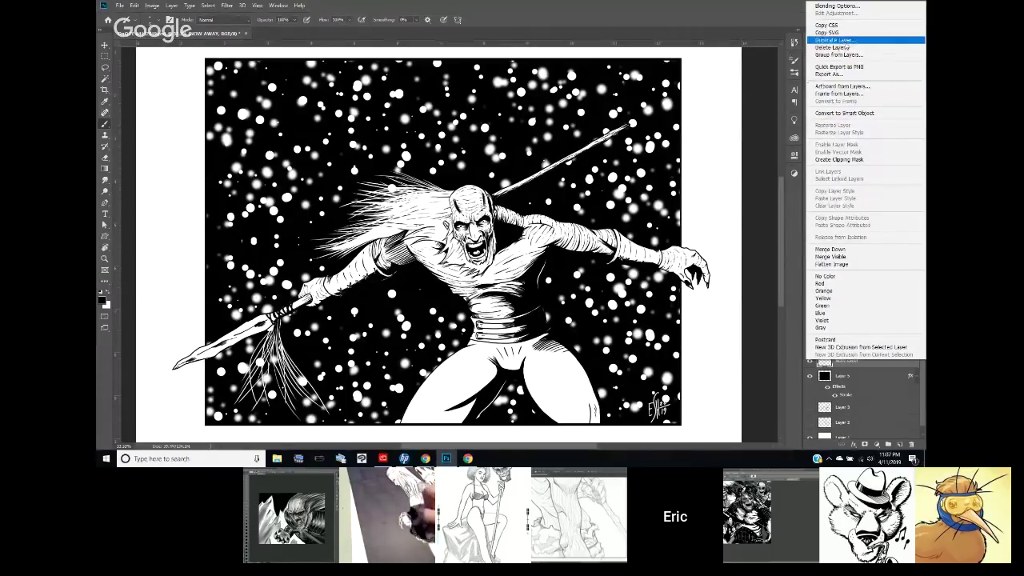
{"action": "left_click", "coordinate": [834, 39]}
{"action": "left_click", "coordinate": [468, 98]}
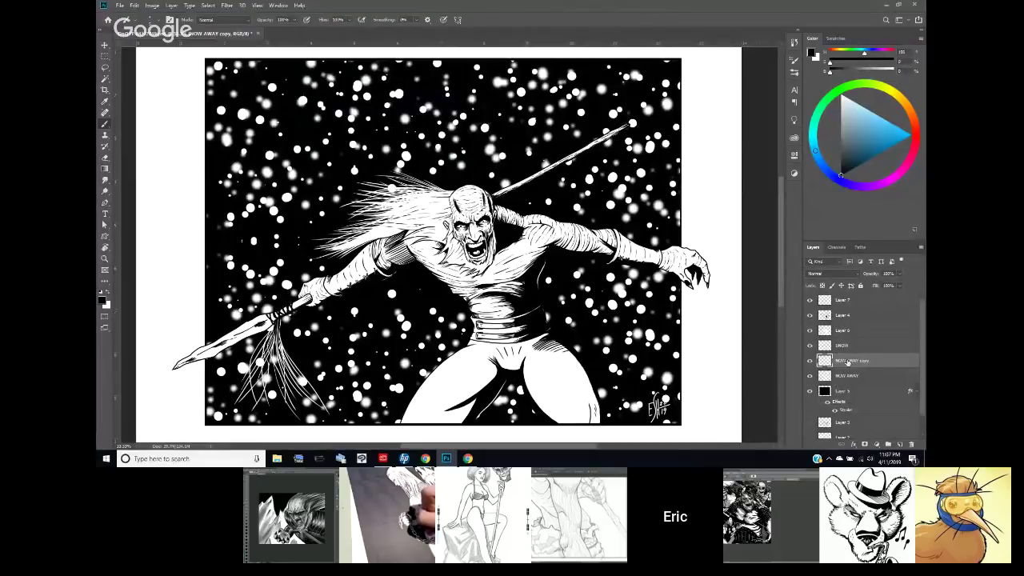
{"action": "left_click_drag", "start_coordinate": [847, 357], "coordinate": [847, 379]}
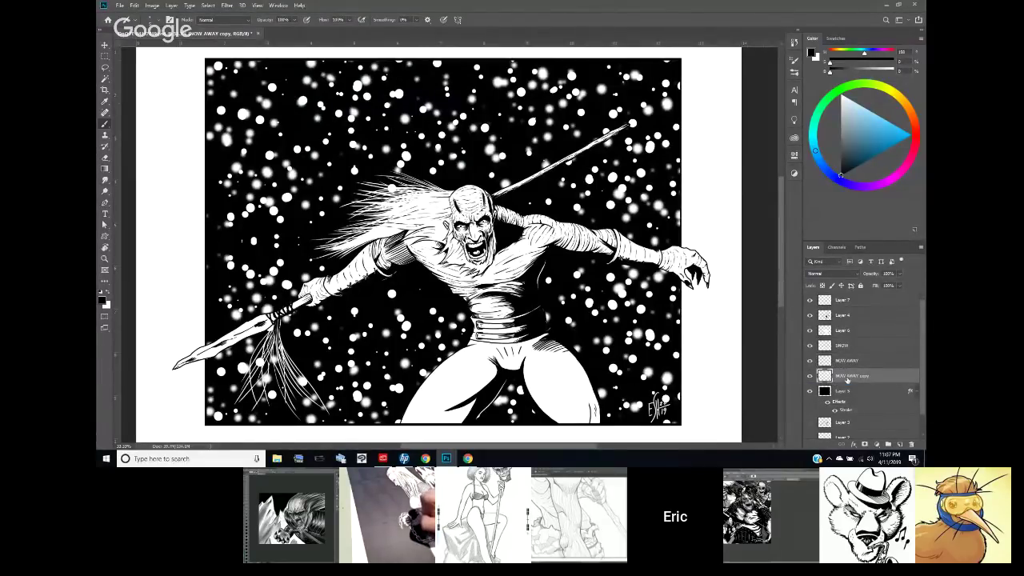
- Flip the duplicated snow layer horizontally, try a lower opacity on it, and return the opacity to 100%
{"action": "key", "text": "ctrl+t"}
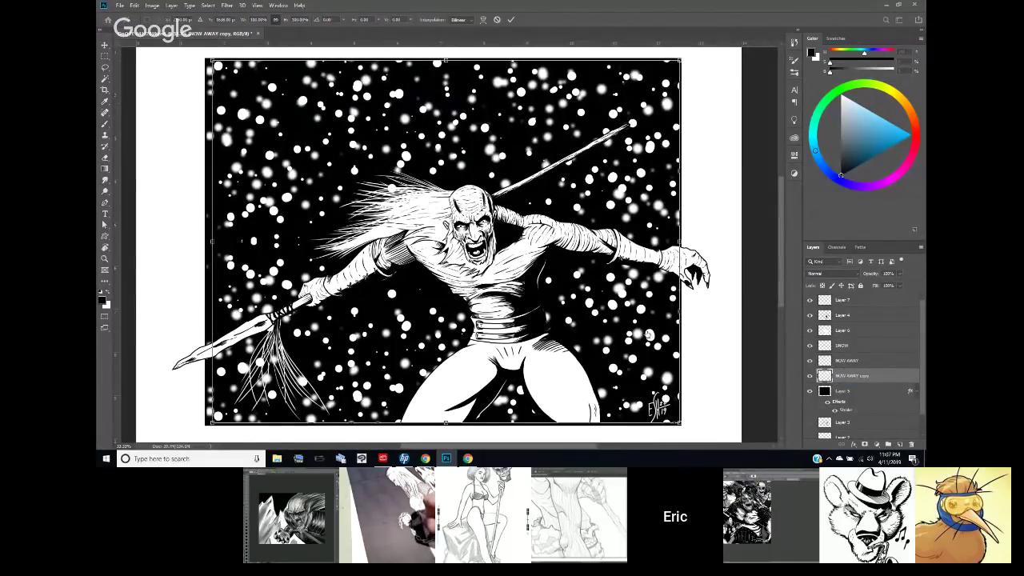
{"action": "right_click", "coordinate": [576, 302]}
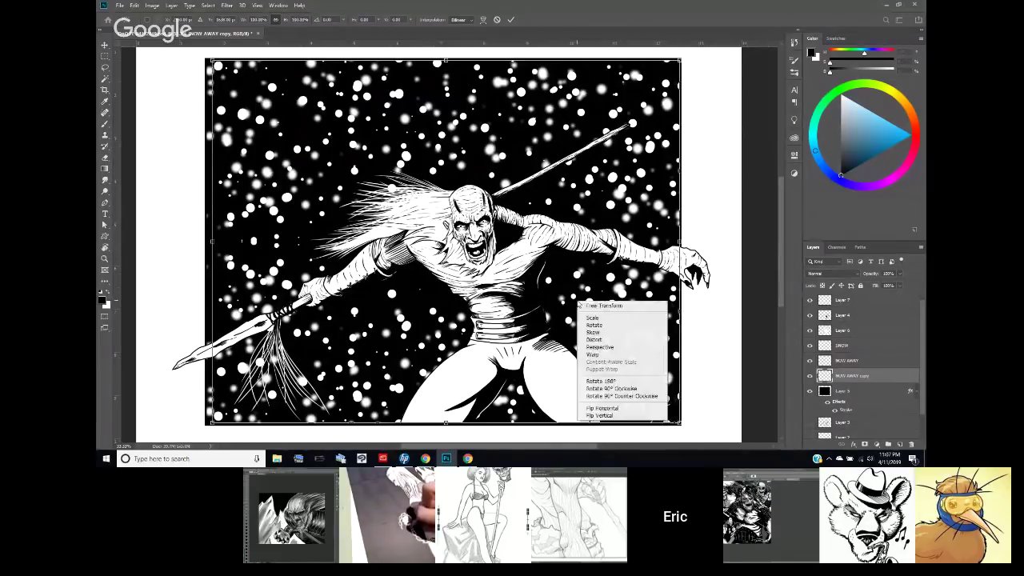
{"action": "left_click", "coordinate": [608, 409]}
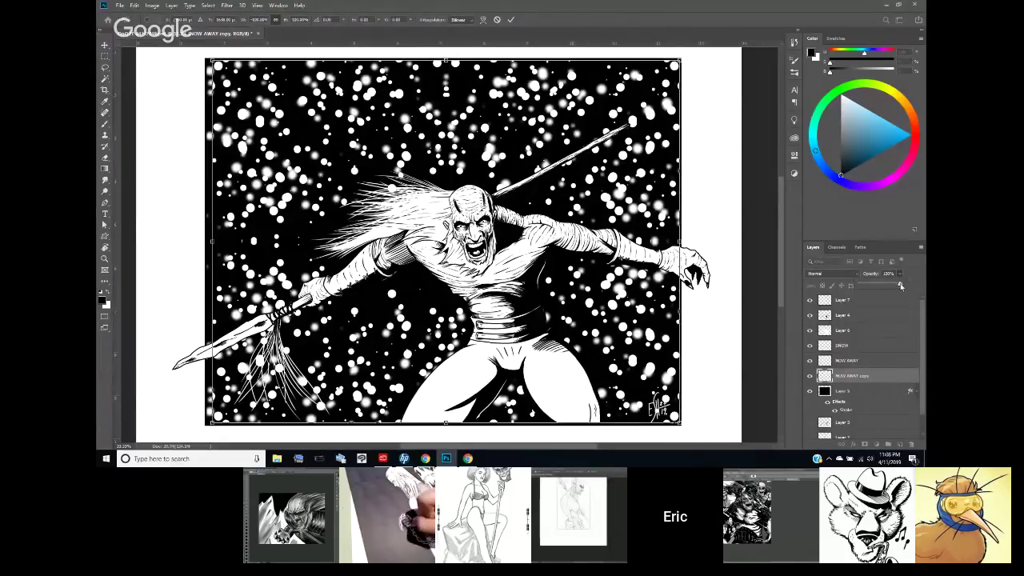
{"action": "left_click_drag", "start_coordinate": [899, 286], "coordinate": [885, 285]}
{"action": "left_click", "coordinate": [872, 286]}
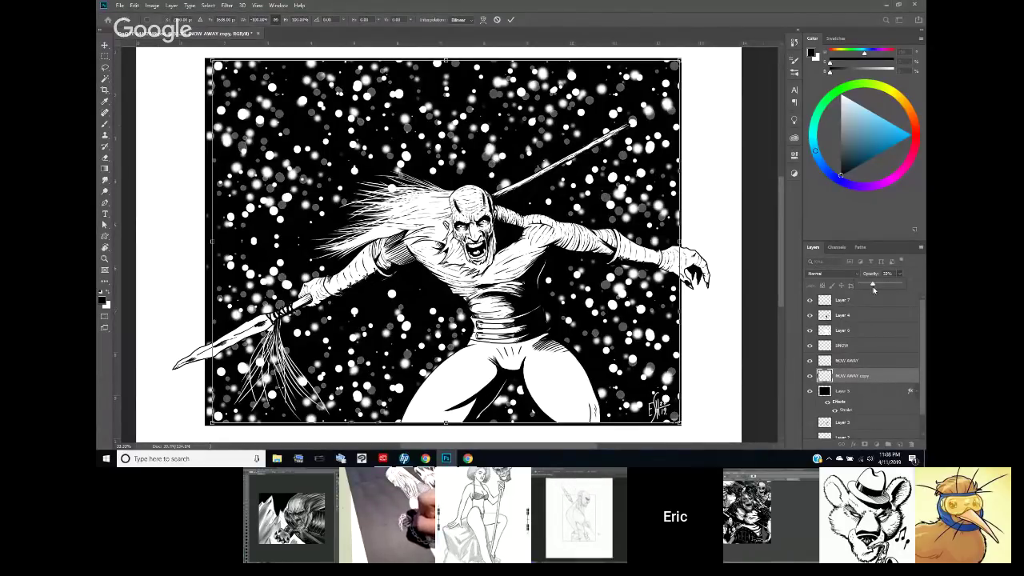
{"action": "left_click_drag", "start_coordinate": [882, 287], "coordinate": [901, 286]}
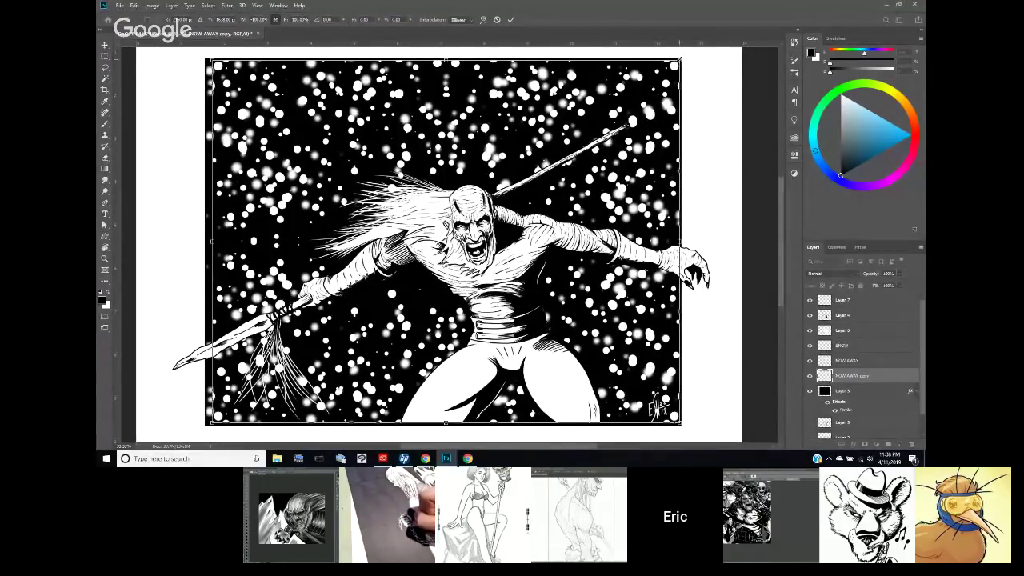
- Scale the flipped snow copy down to about 75%, reposition it behind the warrior, and apply the transformation
{"action": "left_click_drag", "start_coordinate": [678, 60], "coordinate": [562, 151]}
{"action": "left_click_drag", "start_coordinate": [499, 235], "coordinate": [573, 186]}
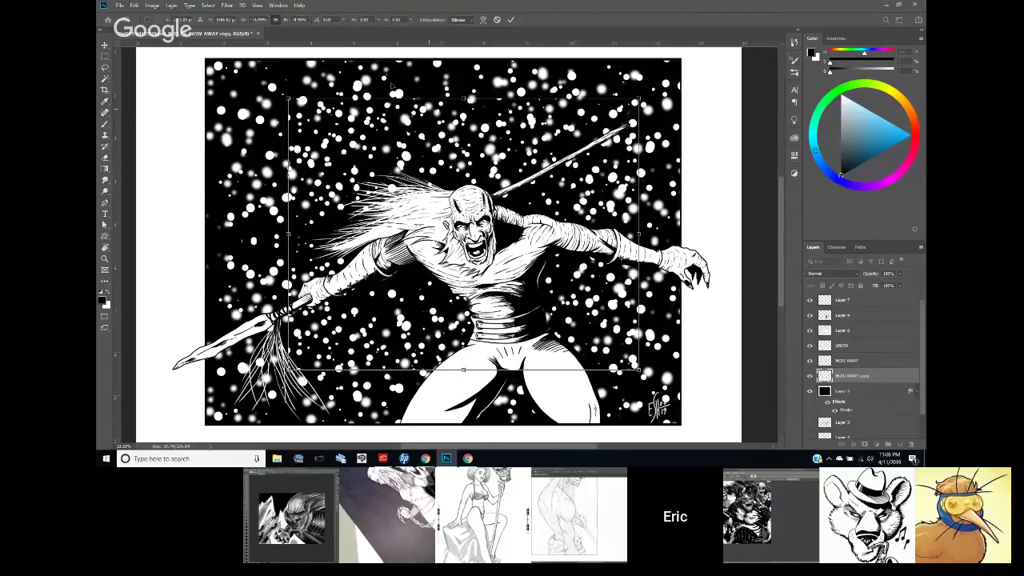
{"action": "left_click", "coordinate": [510, 20]}
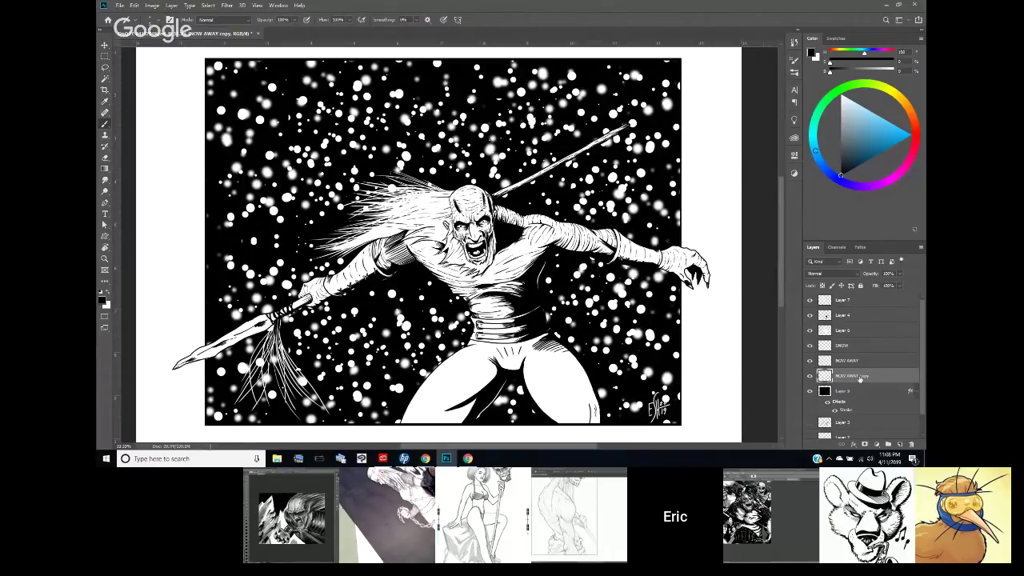
- Delete the duplicated snow layer
{"action": "right_click", "coordinate": [857, 377]}
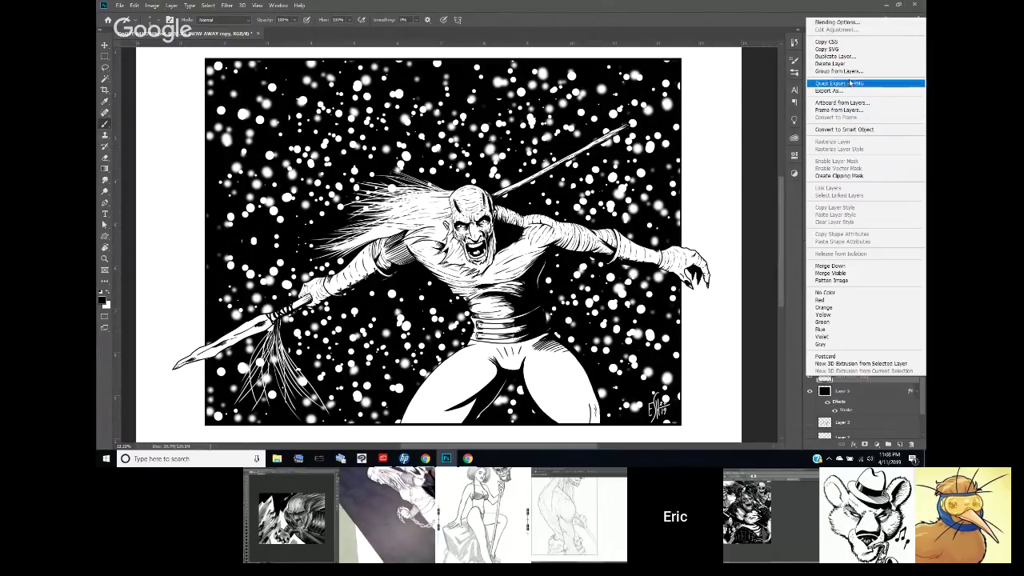
{"action": "left_click", "coordinate": [839, 67]}
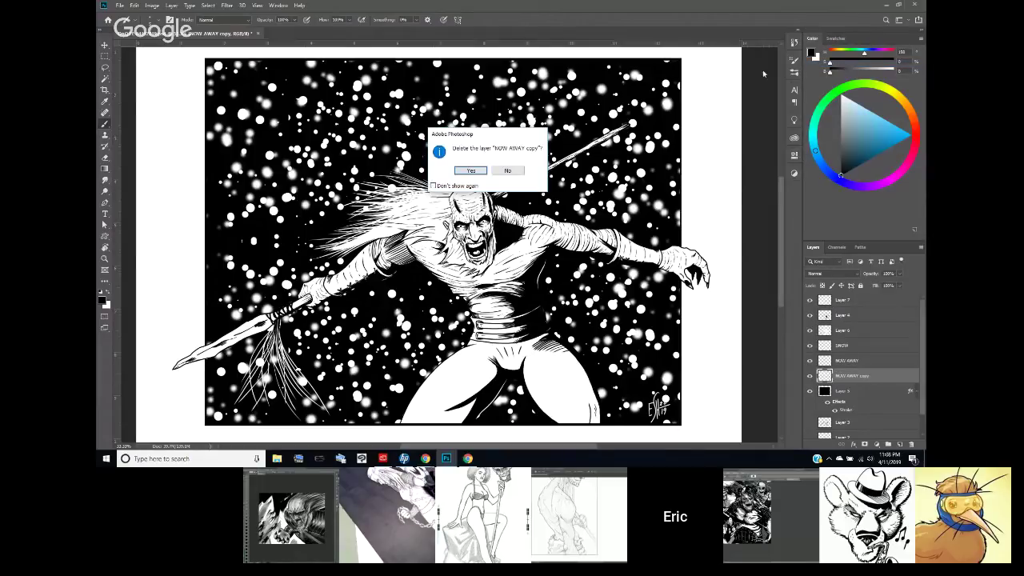
{"action": "left_click", "coordinate": [471, 171]}
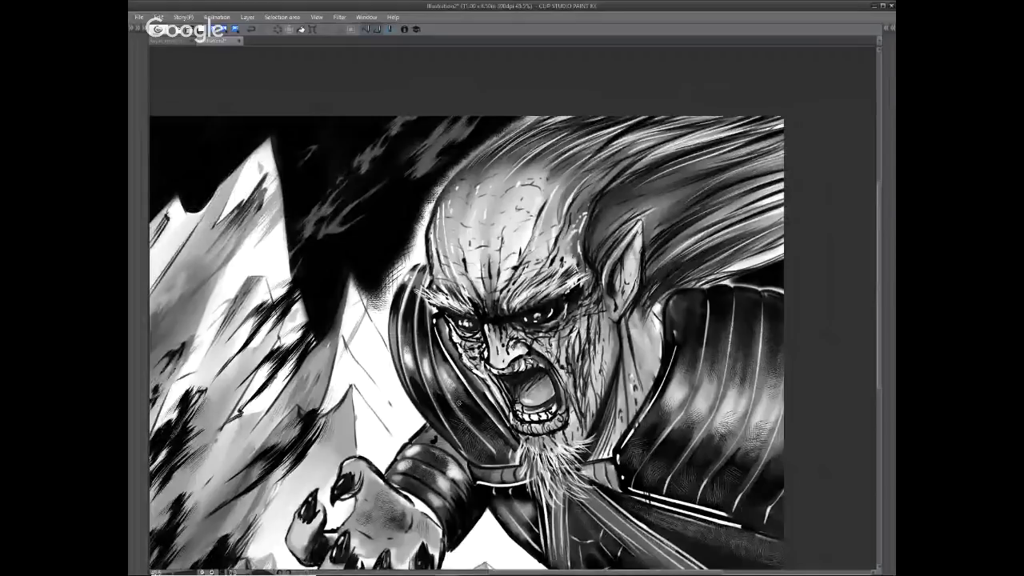
{"action": "left_click_drag", "start_coordinate": [459, 407], "coordinate": [512, 347]}
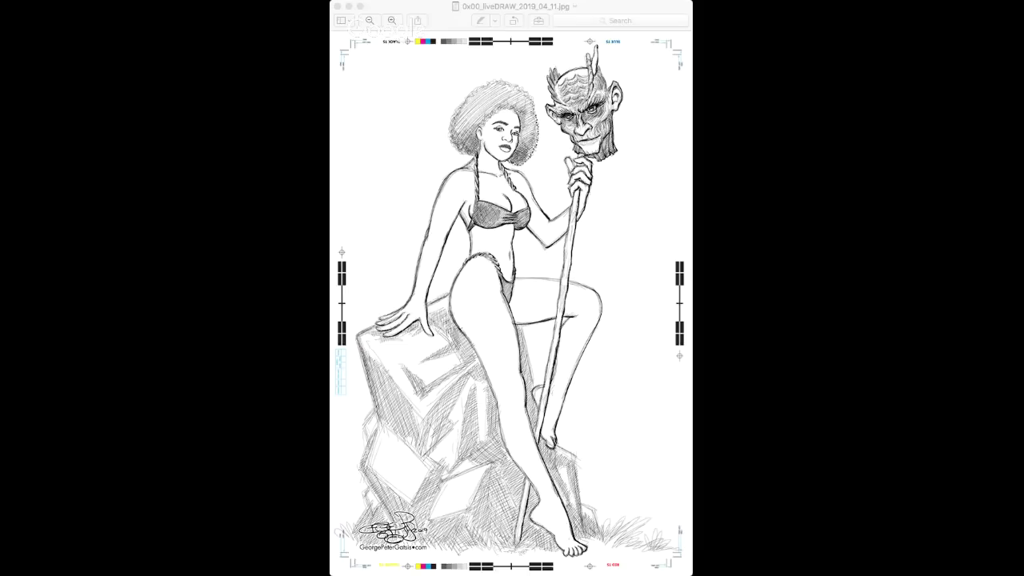
- In Preview, widen the window of 0x00_liveDRAW_2019_04_11.jpg and examine the seated woman and the head on the staff up close
{"action": "left_click", "coordinate": [456, 22]}
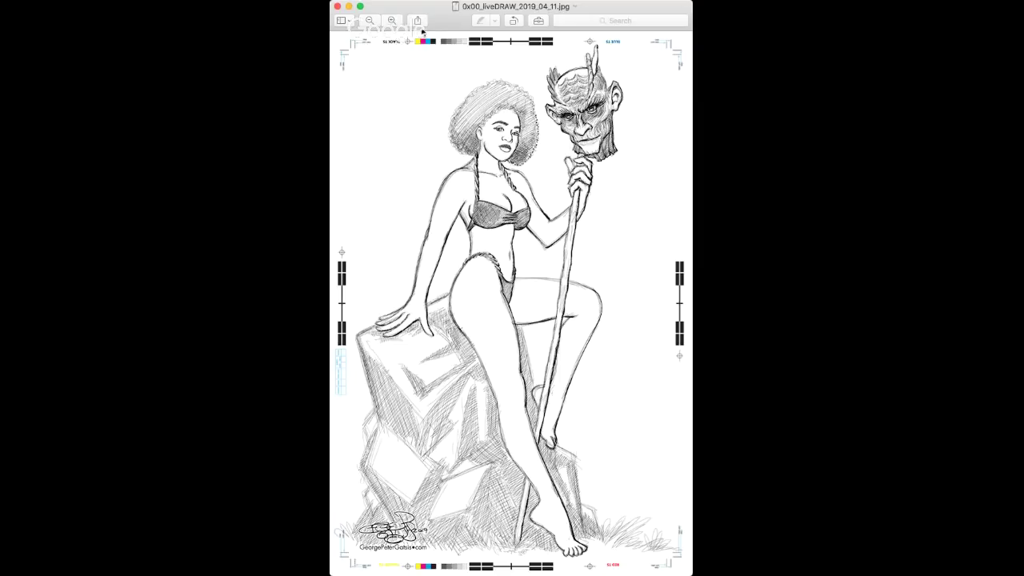
{"action": "left_click_drag", "start_coordinate": [691, 149], "coordinate": [795, 149]}
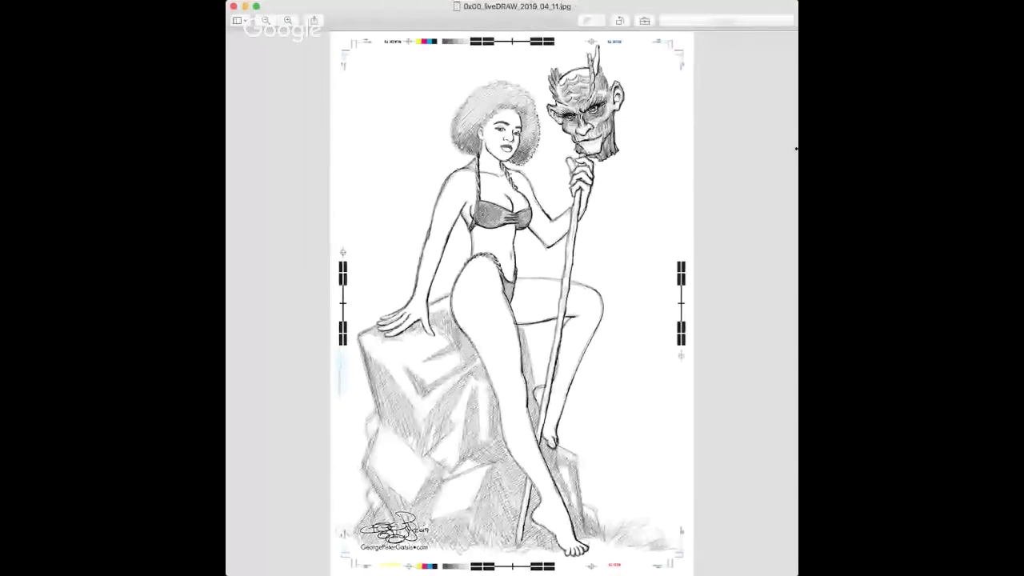
{"action": "left_click_drag", "start_coordinate": [228, 138], "coordinate": [94, 152]}
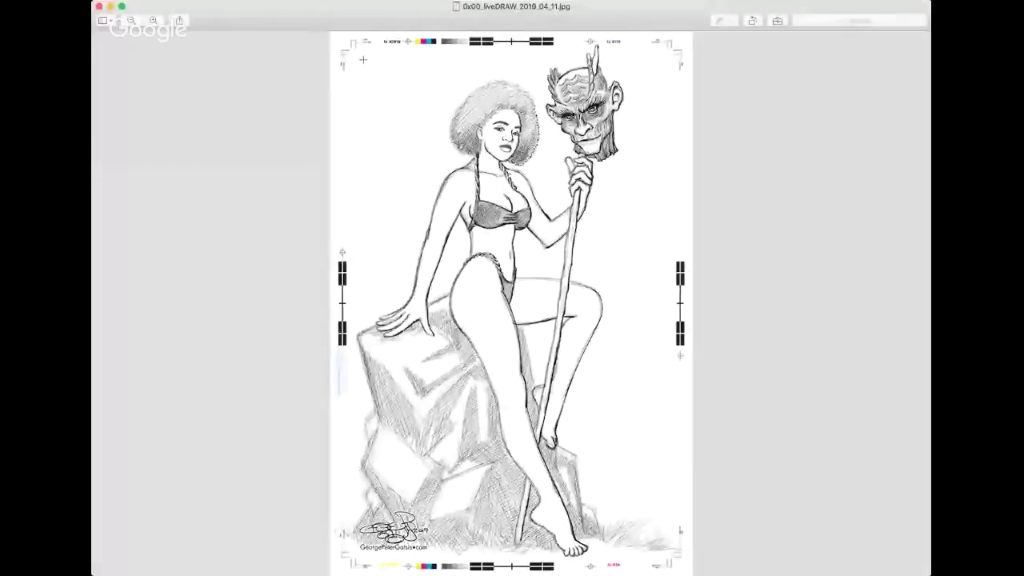
{"action": "left_click", "coordinate": [153, 22]}
{"action": "left_click", "coordinate": [153, 21]}
{"action": "left_click", "coordinate": [154, 21]}
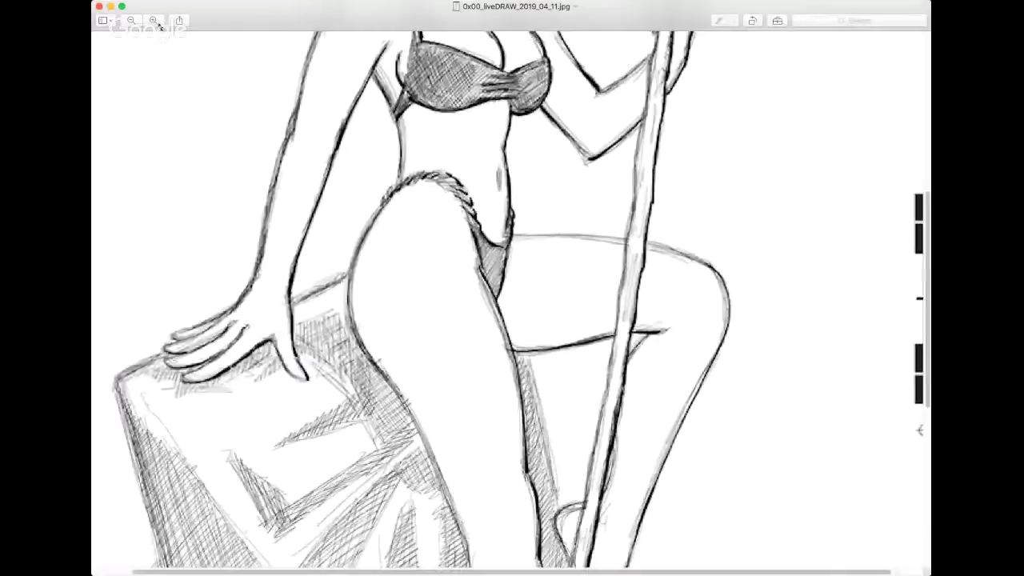
{"action": "scroll", "coordinate": [410, 258], "scroll_direction": "up", "scroll_amount": 10}
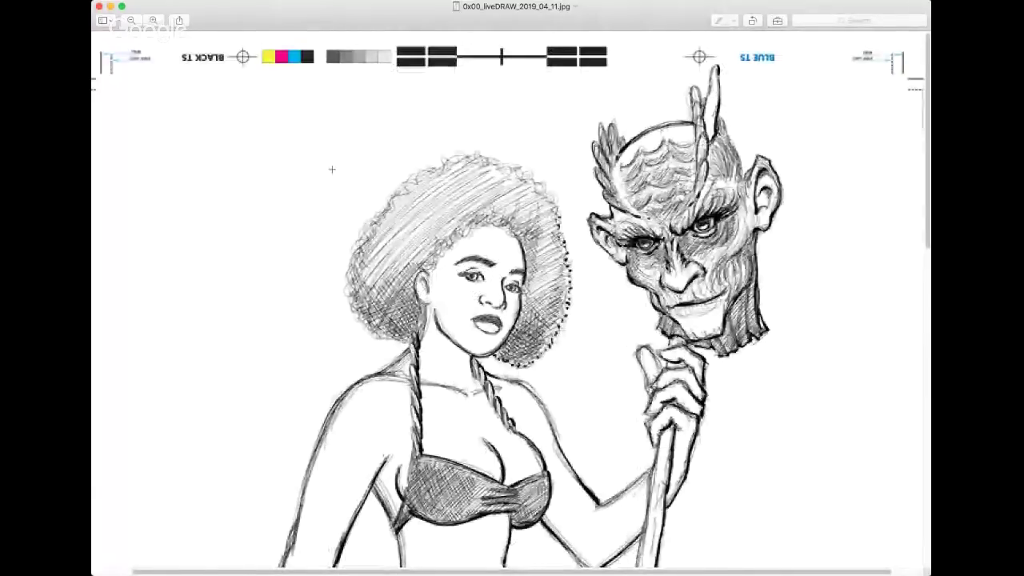
{"action": "left_click", "coordinate": [132, 21]}
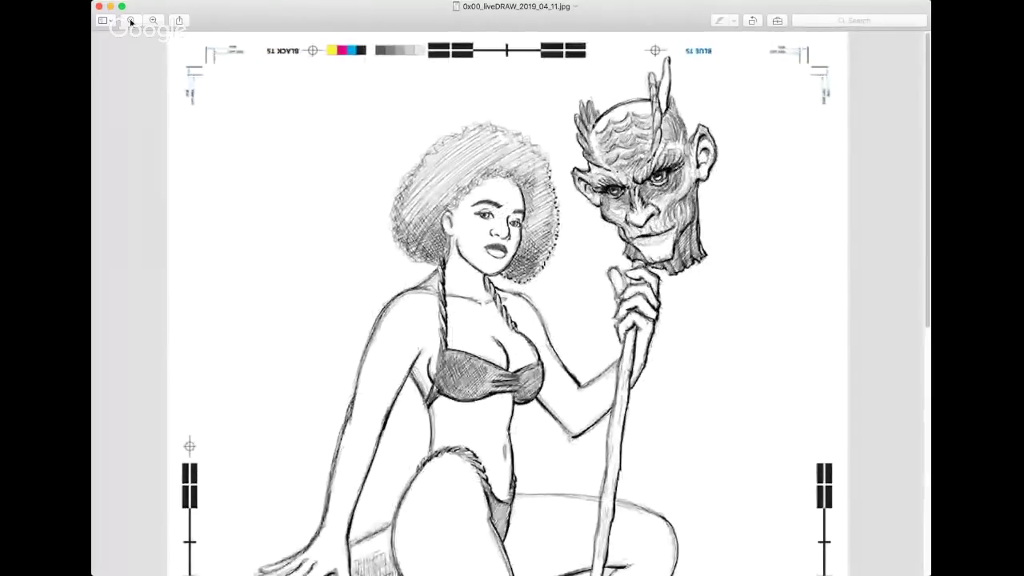
{"action": "left_click", "coordinate": [131, 20]}
{"action": "left_click", "coordinate": [131, 20]}
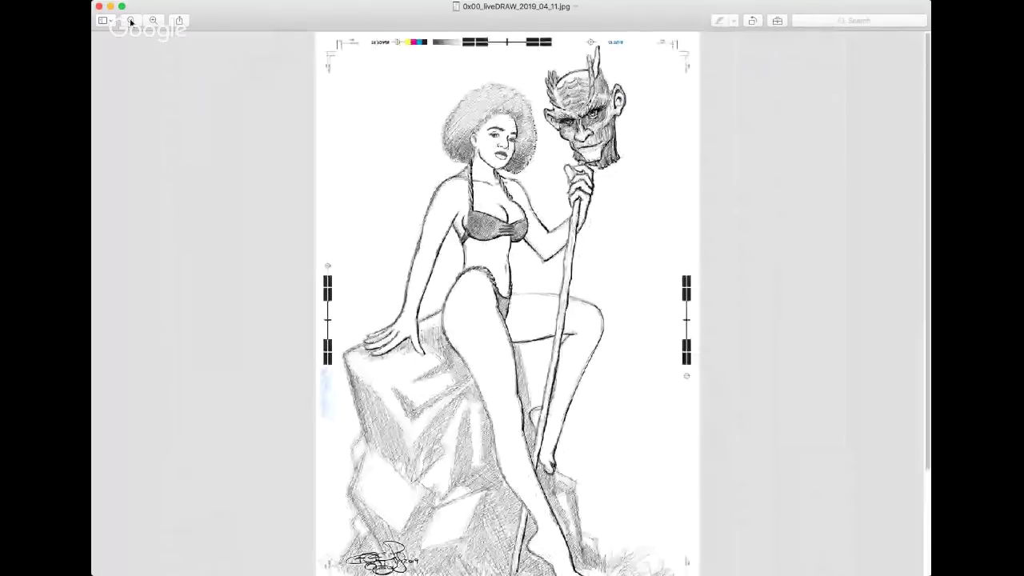
{"action": "left_click_drag", "start_coordinate": [93, 50], "coordinate": [318, 50]}
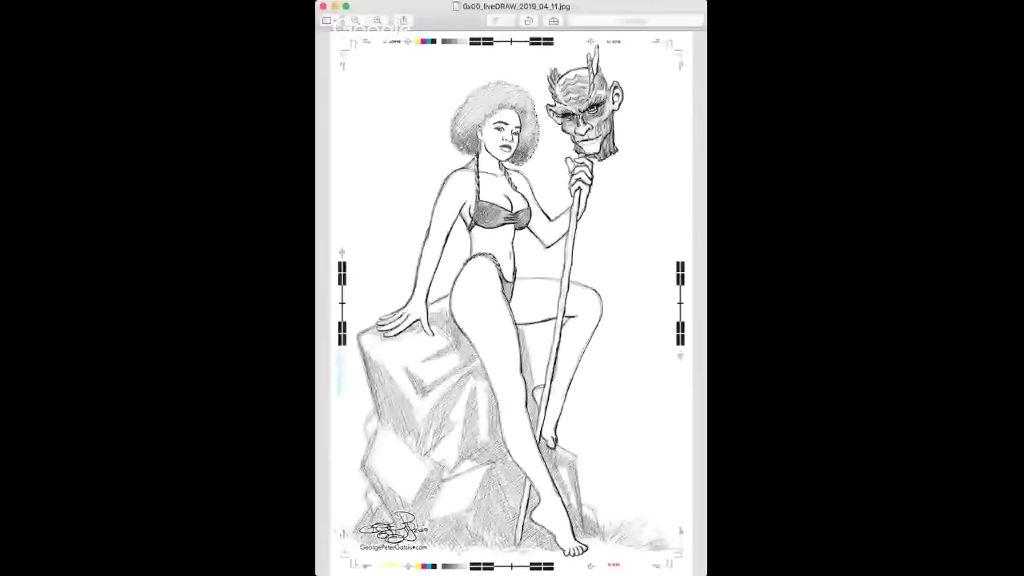